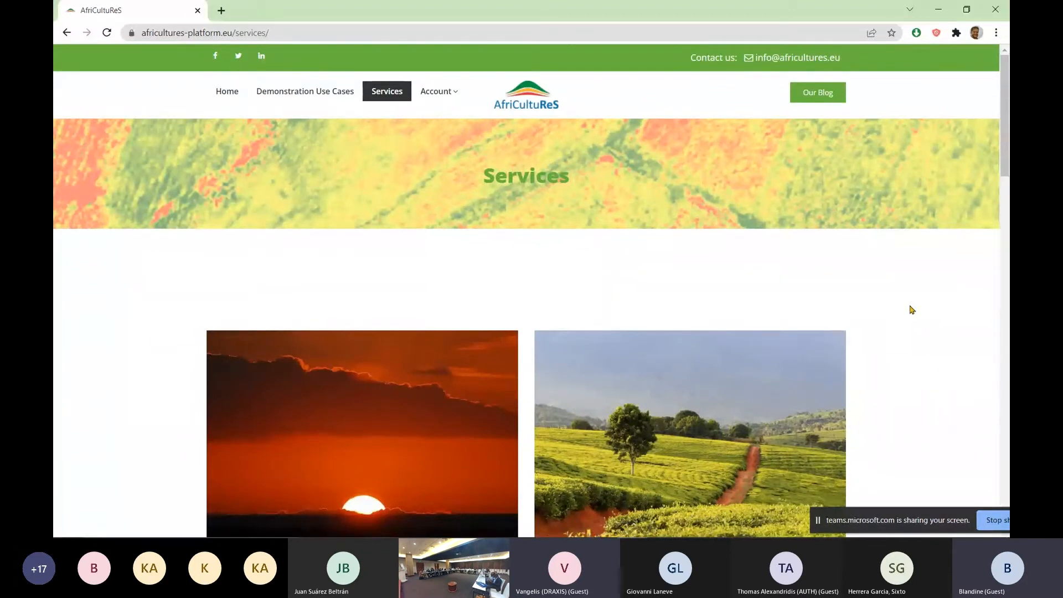
# Open the AfriCultuReS S7: Weather Service page from the list of services
pyautogui.scroll(-1, 920, 287)
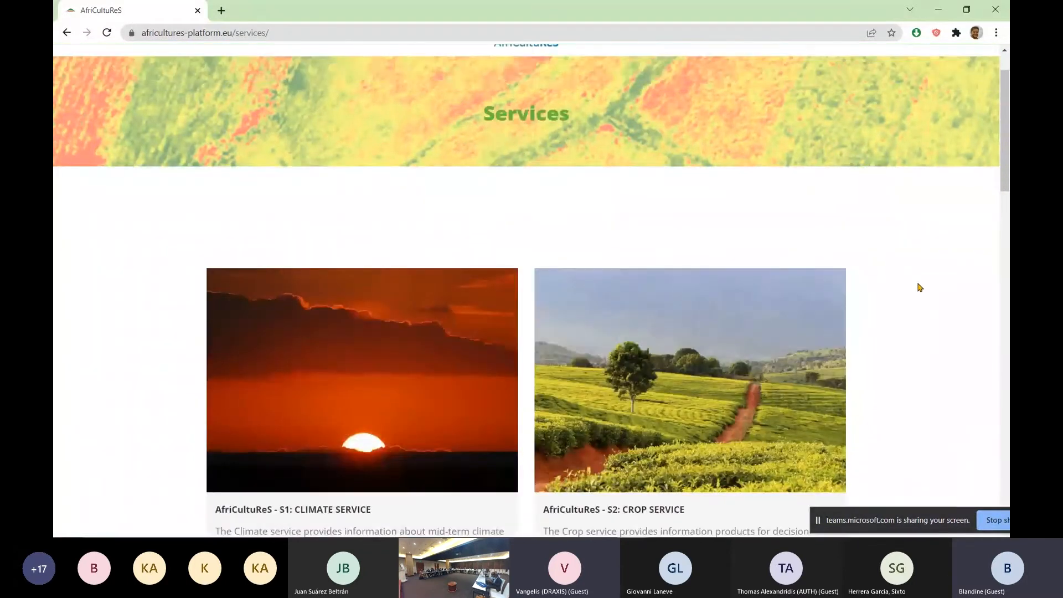
pyautogui.scroll(-1, 917, 278)
pyautogui.moveTo(706, 322)
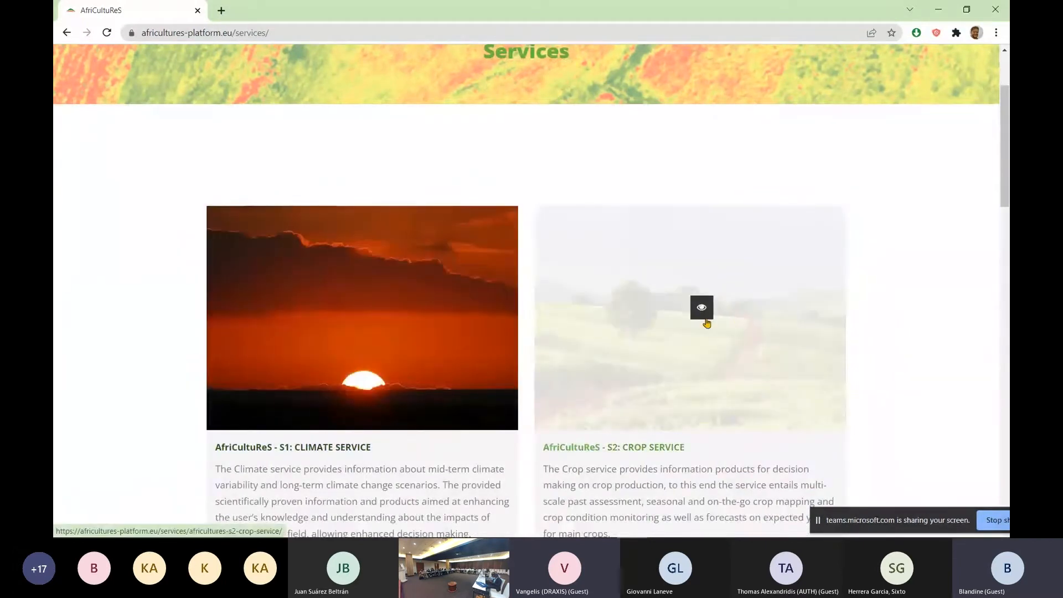
pyautogui.scroll(-1, 925, 283)
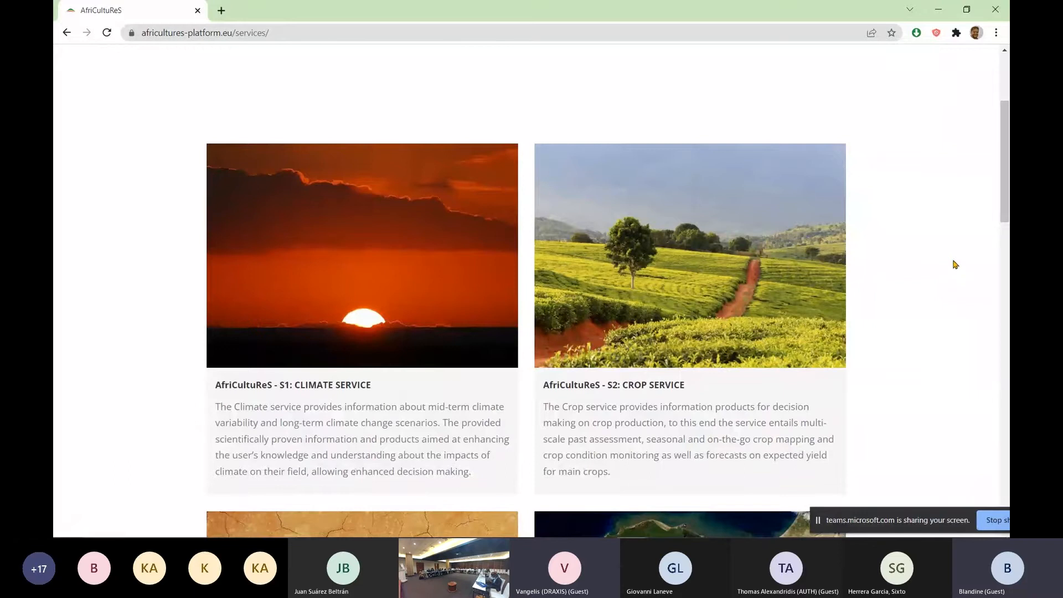
pyautogui.scroll(-4, 954, 264)
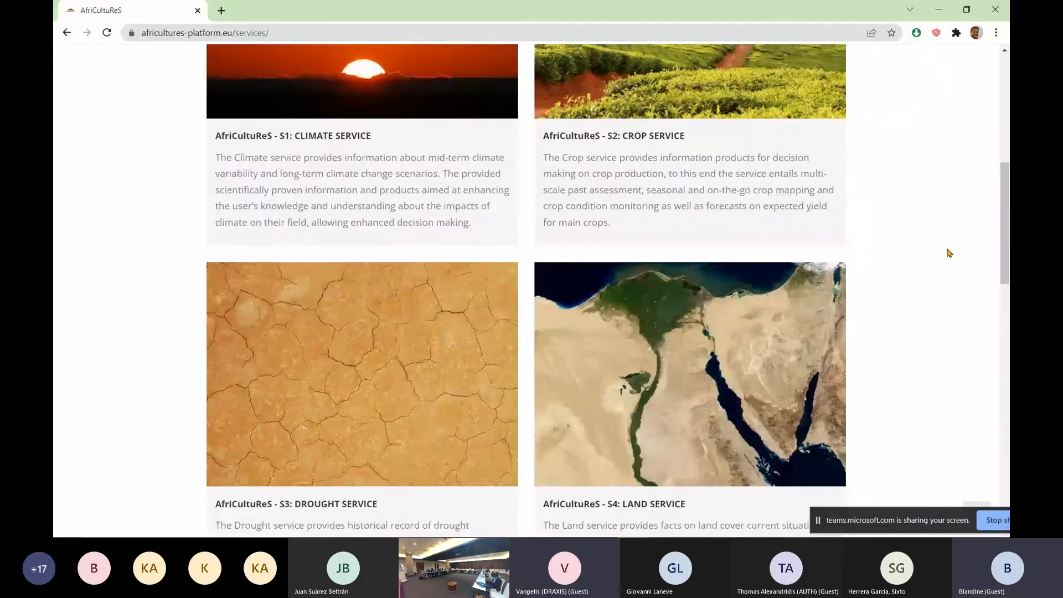
pyautogui.scroll(-7, 949, 251)
pyautogui.scroll(-1, 951, 251)
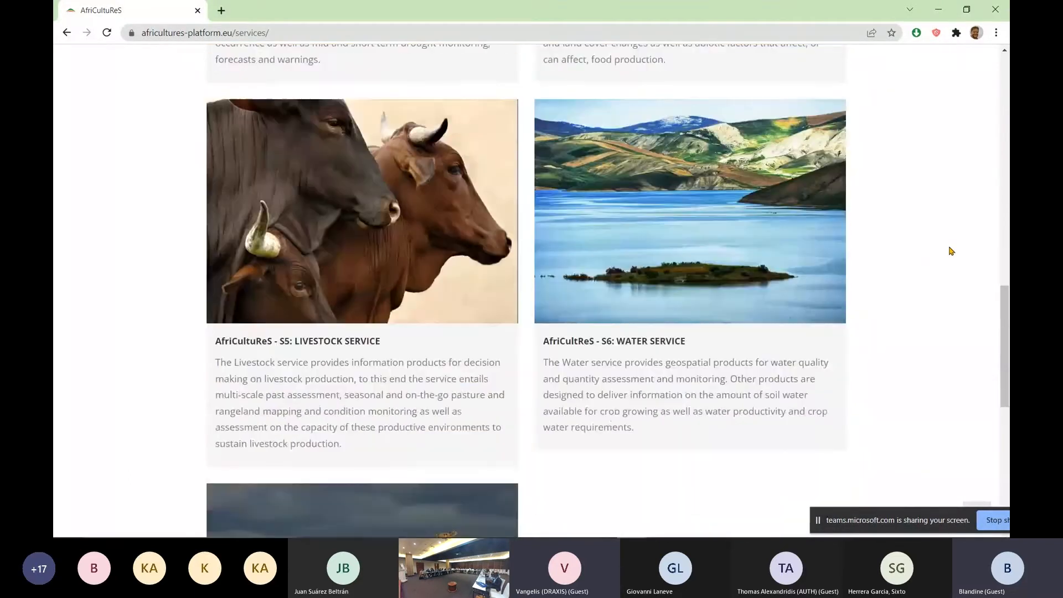
pyautogui.scroll(-3, 953, 260)
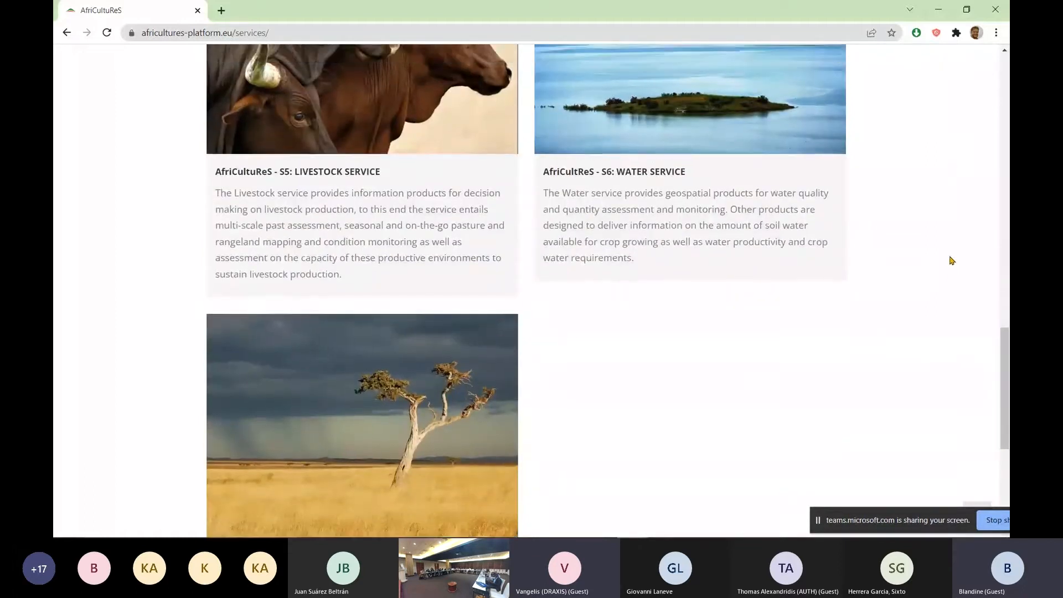
pyautogui.scroll(-2, 944, 263)
pyautogui.click(373, 274)
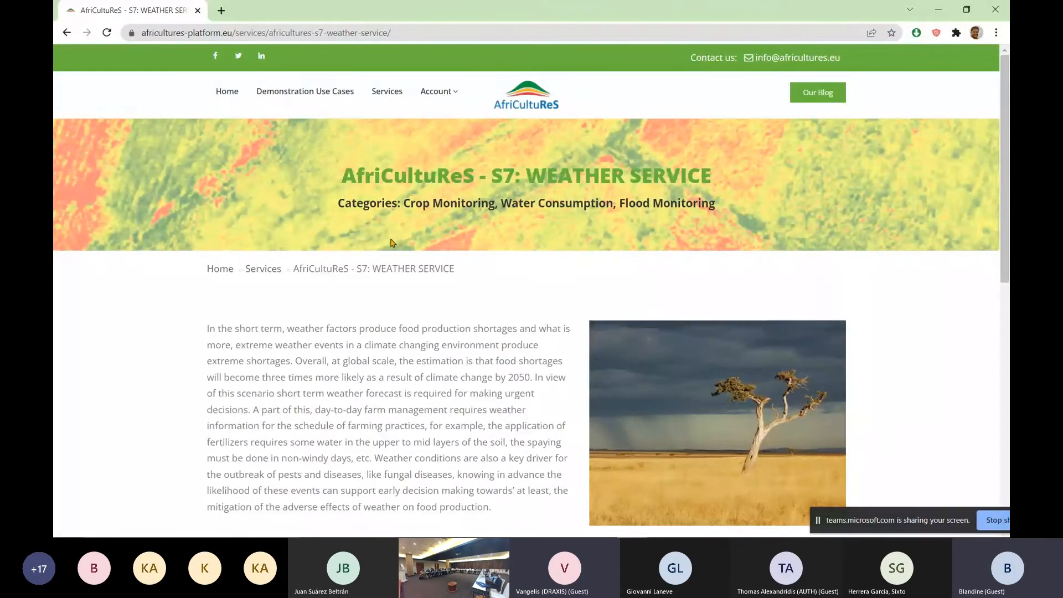
# Open the S7-P01: Weather Forecast product from the Weather Service page
pyautogui.scroll(-1, 508, 243)
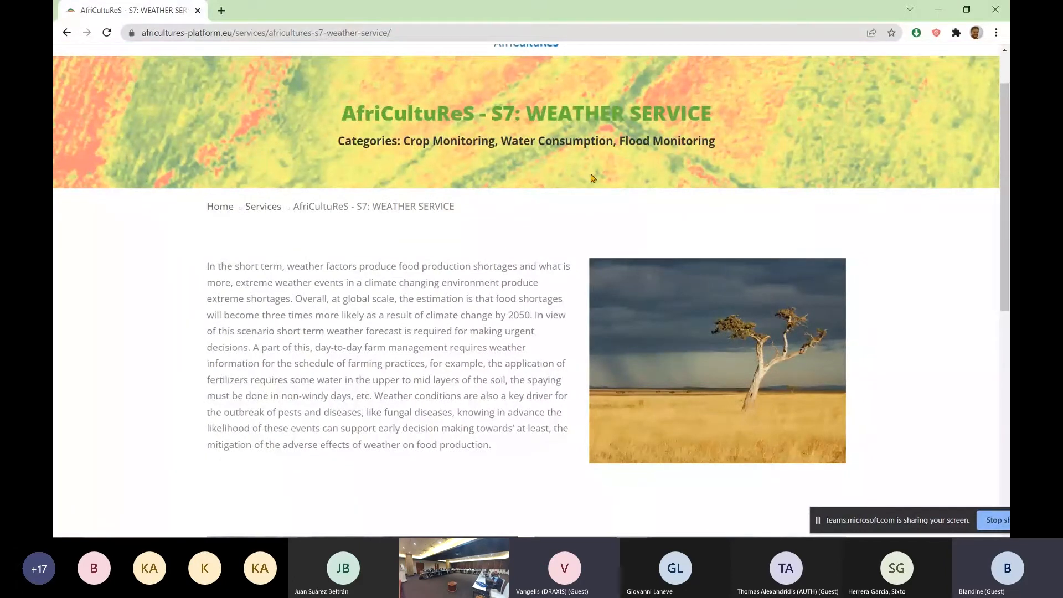
pyautogui.scroll(1, 497, 277)
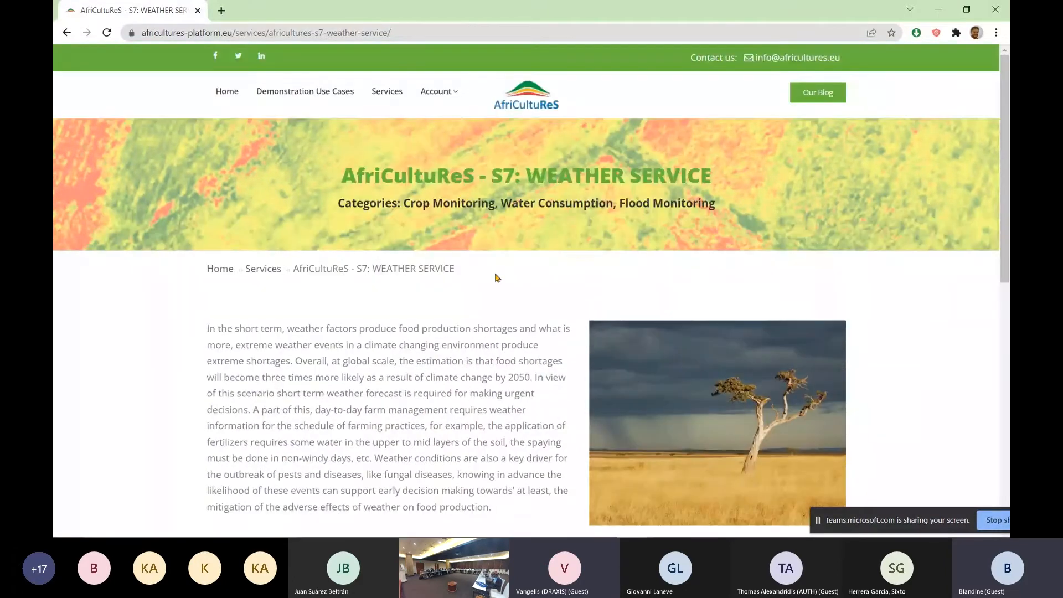
pyautogui.scroll(-3, 497, 278)
pyautogui.scroll(-2, 921, 272)
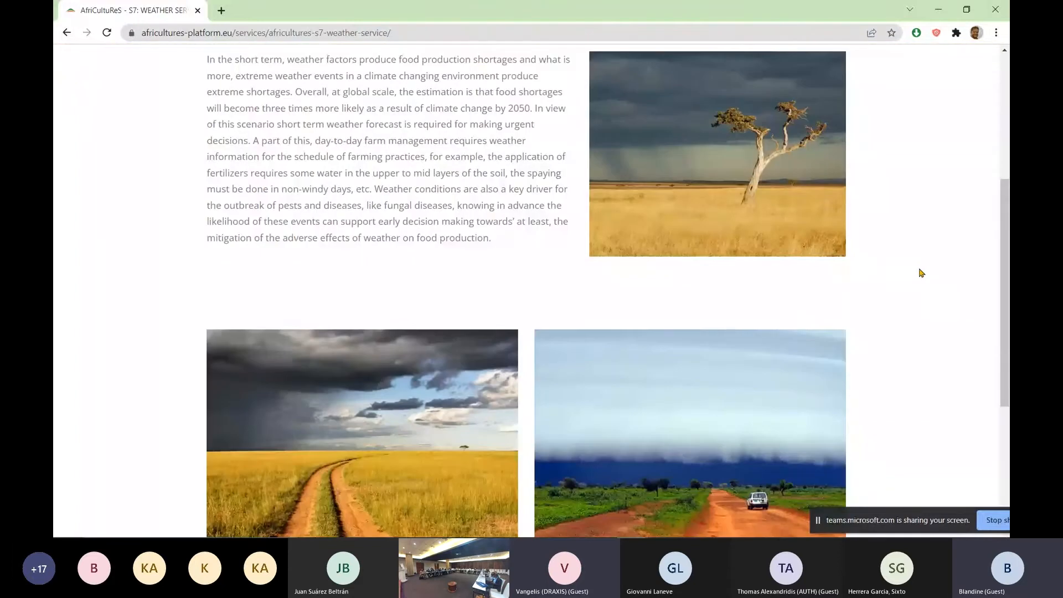
pyautogui.scroll(-3, 922, 273)
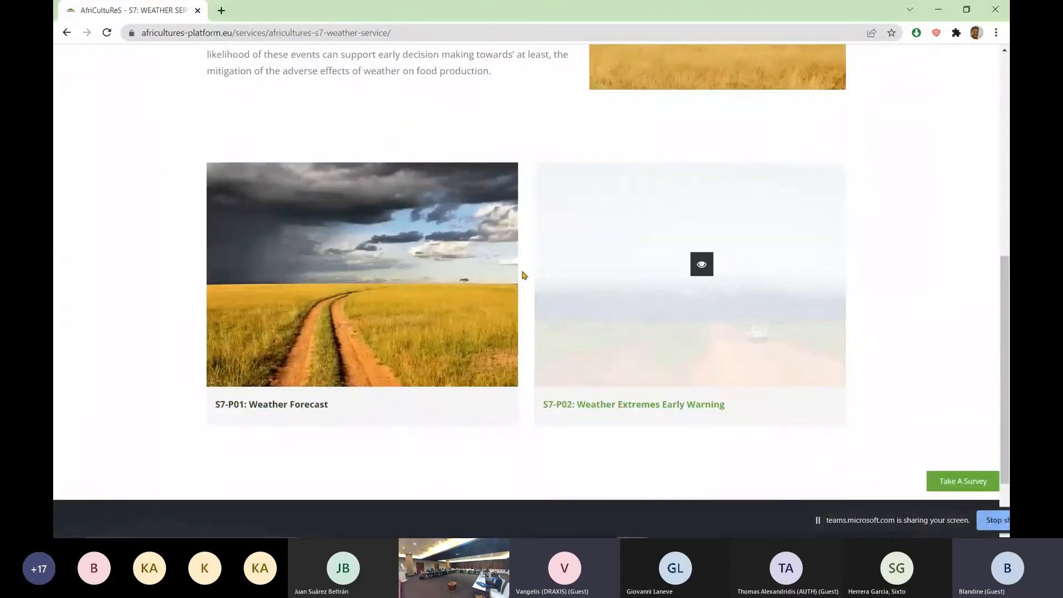
pyautogui.click(374, 268)
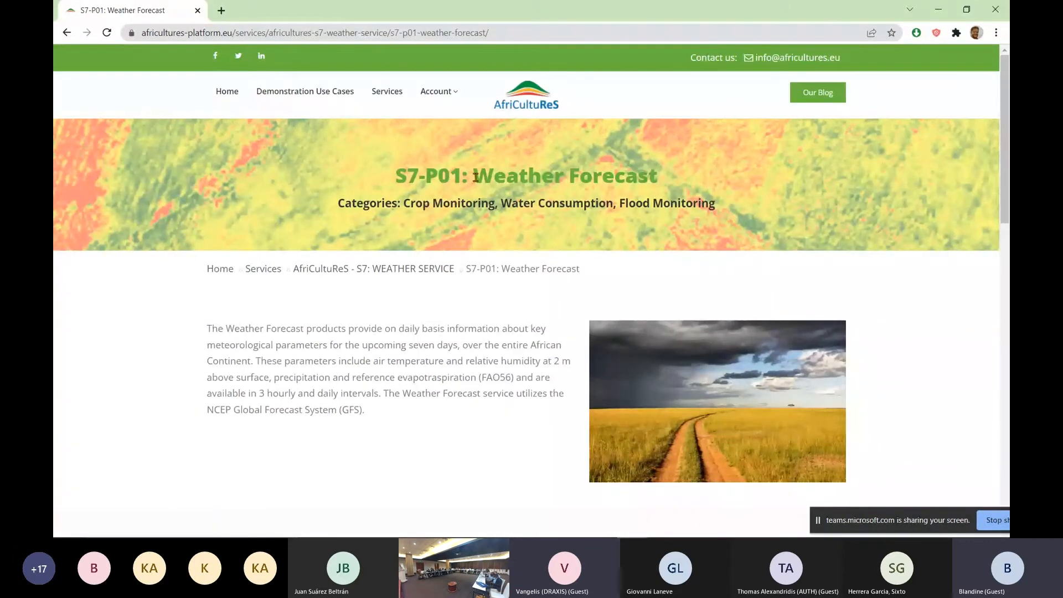
# Examine the Weather Forecast page's title, description, layer list and embedded map
pyautogui.moveTo(475, 177); pyautogui.dragTo(666, 184)
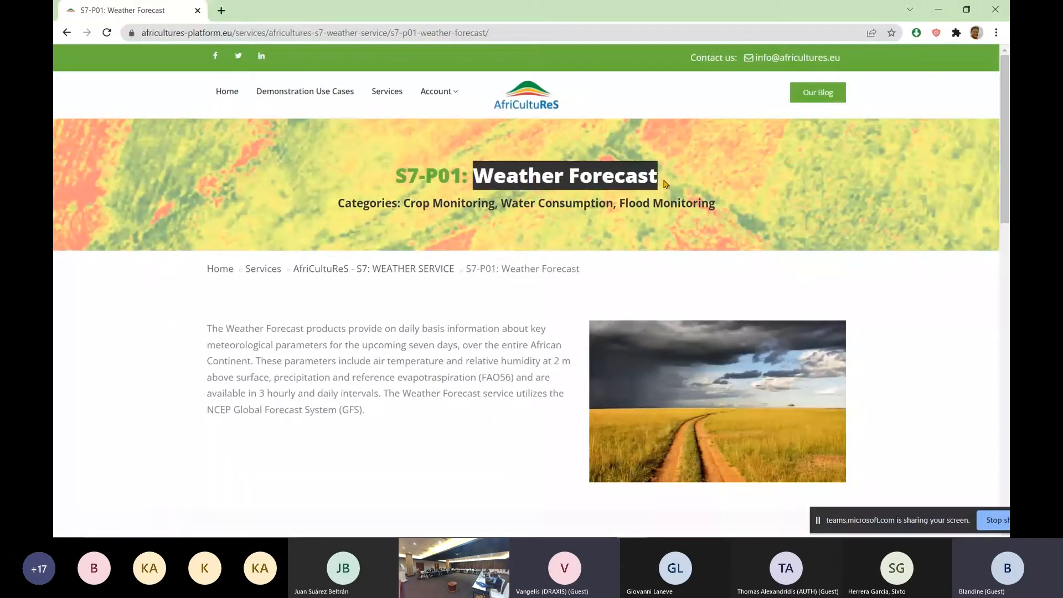
pyautogui.click(949, 309)
pyautogui.scroll(-2, 950, 309)
pyautogui.scroll(-1, 949, 308)
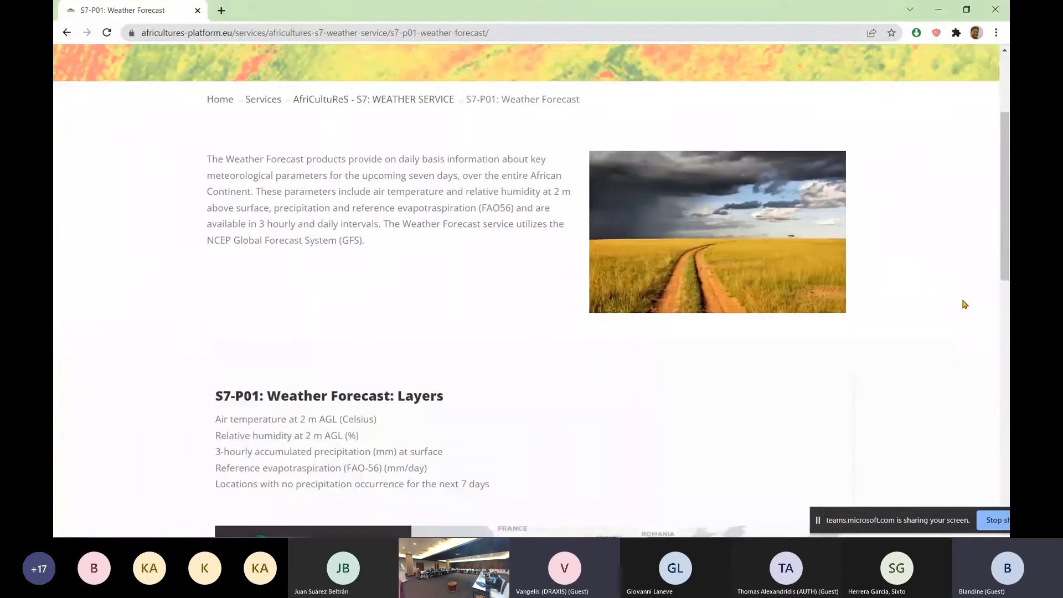
pyautogui.scroll(-1, 964, 304)
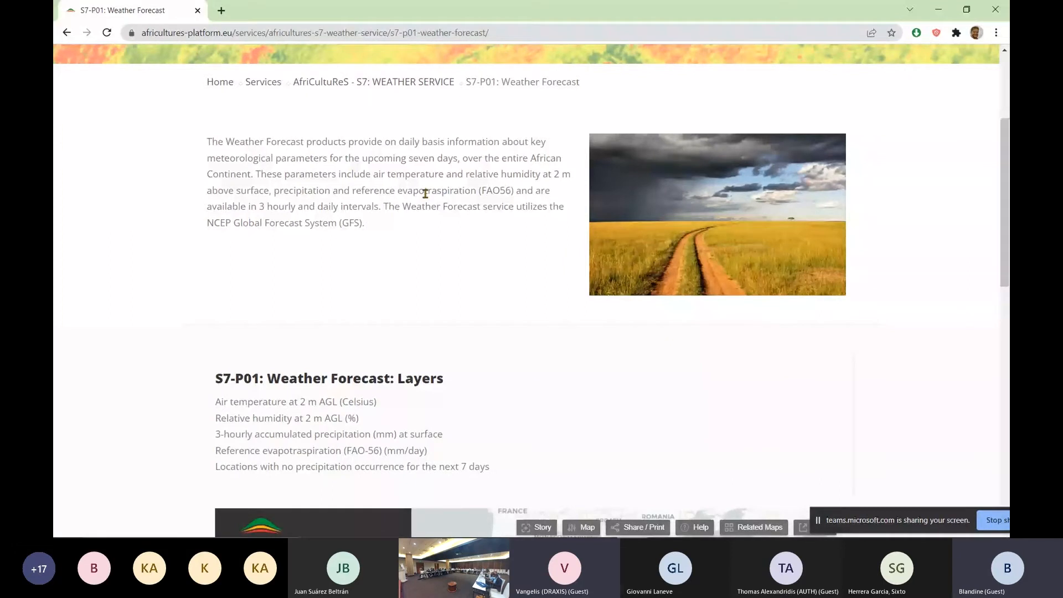
pyautogui.scroll(-1, 951, 171)
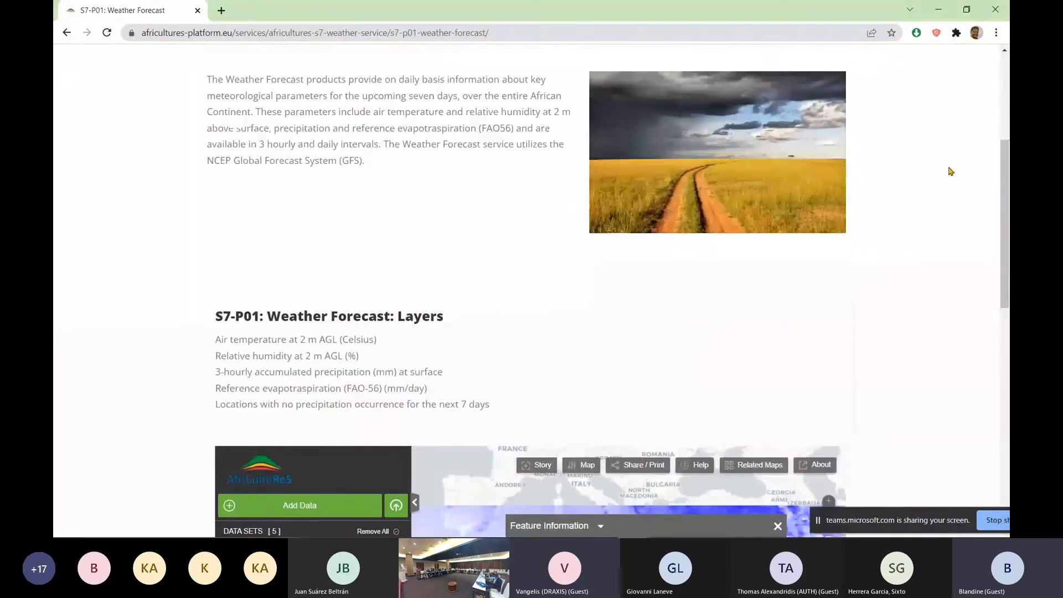
pyautogui.scroll(-1, 951, 171)
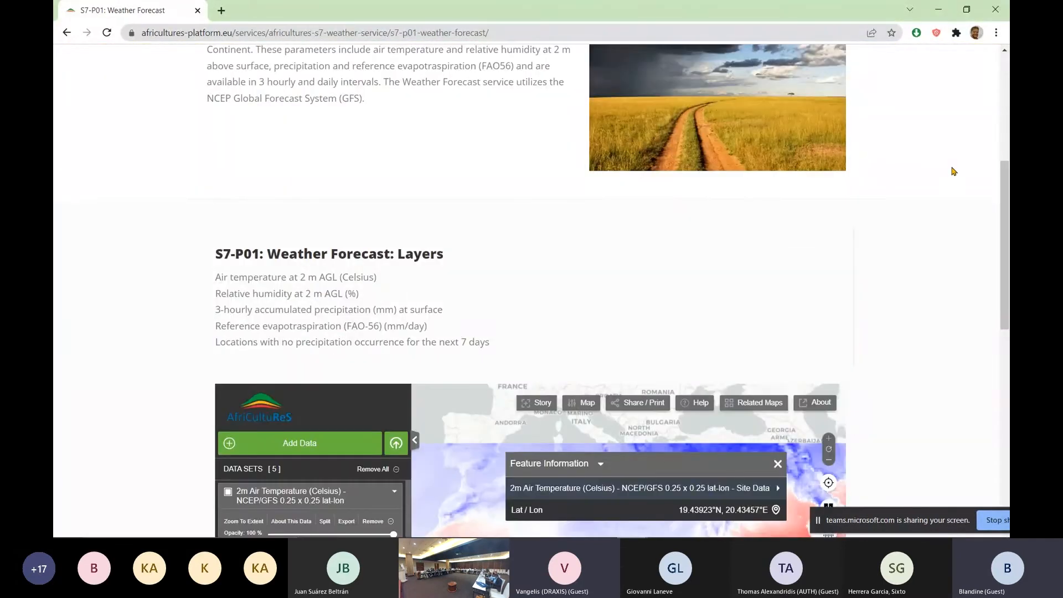
pyautogui.scroll(-1, 954, 171)
pyautogui.scroll(-2, 933, 280)
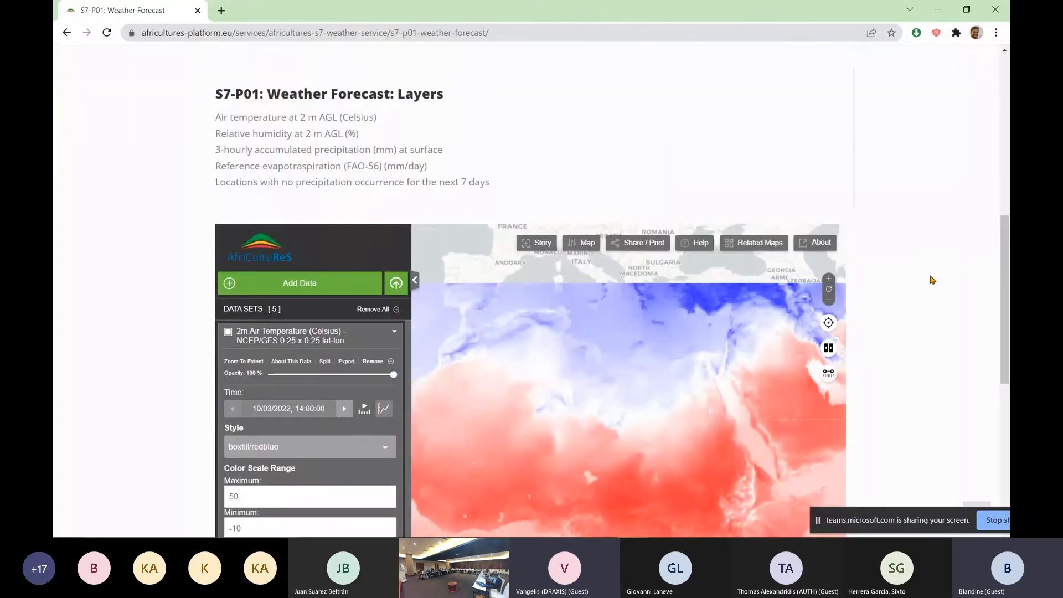
pyautogui.scroll(-3, 932, 280)
# Set the opacity of the 2m Air Temperature (Celsius) layer on the embedded map to 45%
pyautogui.scroll(2, 621, 328)
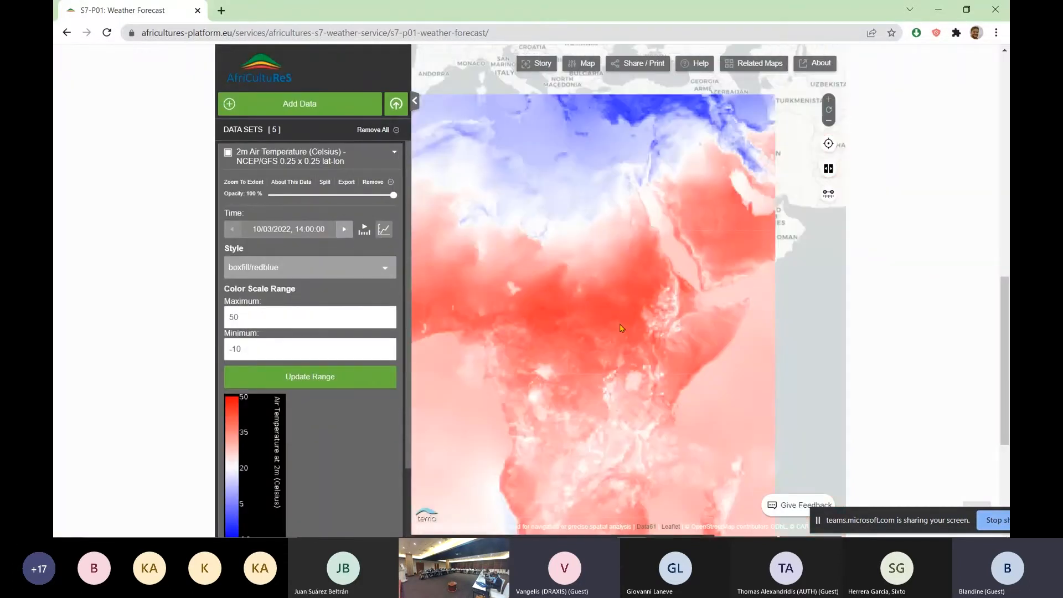
pyautogui.scroll(1, 621, 328)
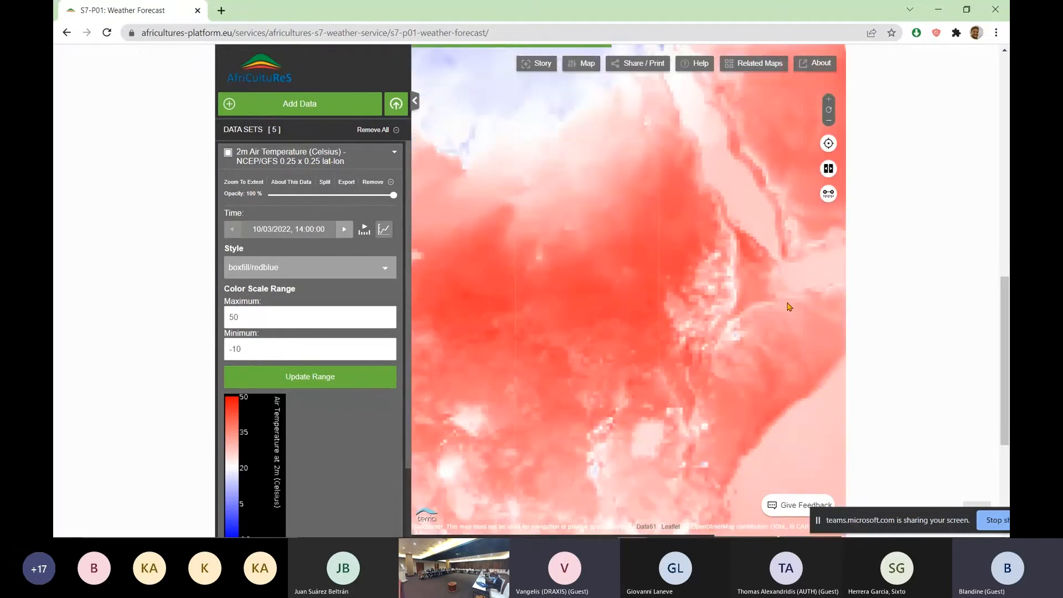
pyautogui.scroll(1, 929, 308)
pyautogui.scroll(2, 929, 309)
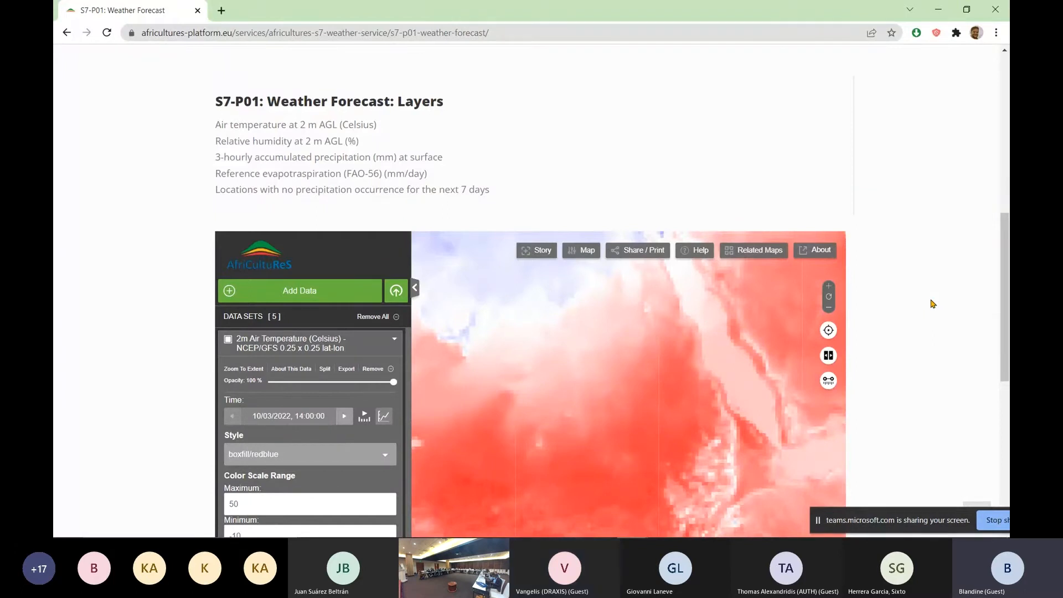
pyautogui.scroll(1, 932, 304)
pyautogui.scroll(-5, 929, 302)
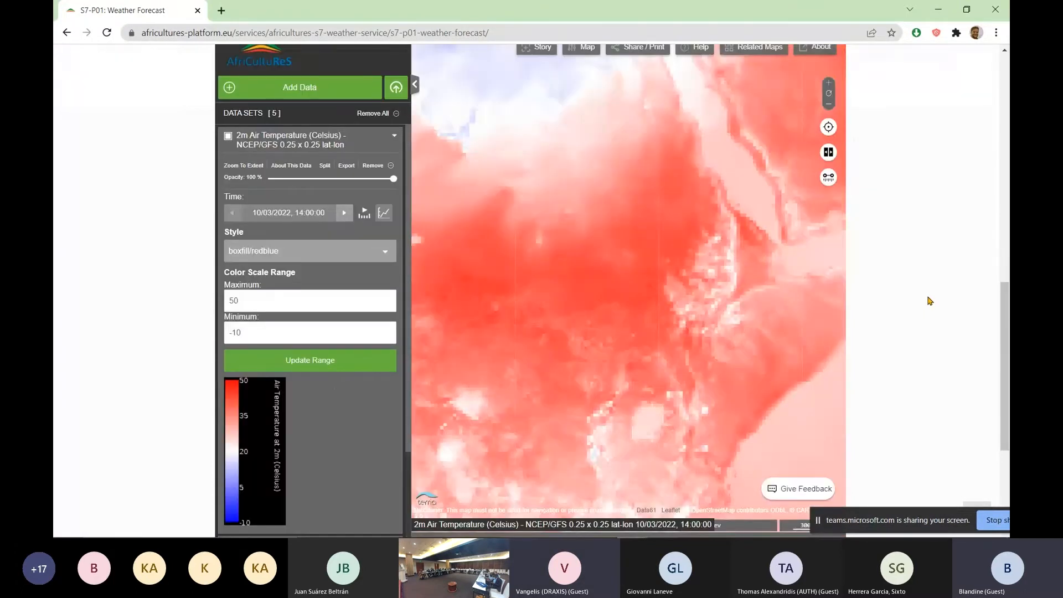
pyautogui.scroll(1, 942, 248)
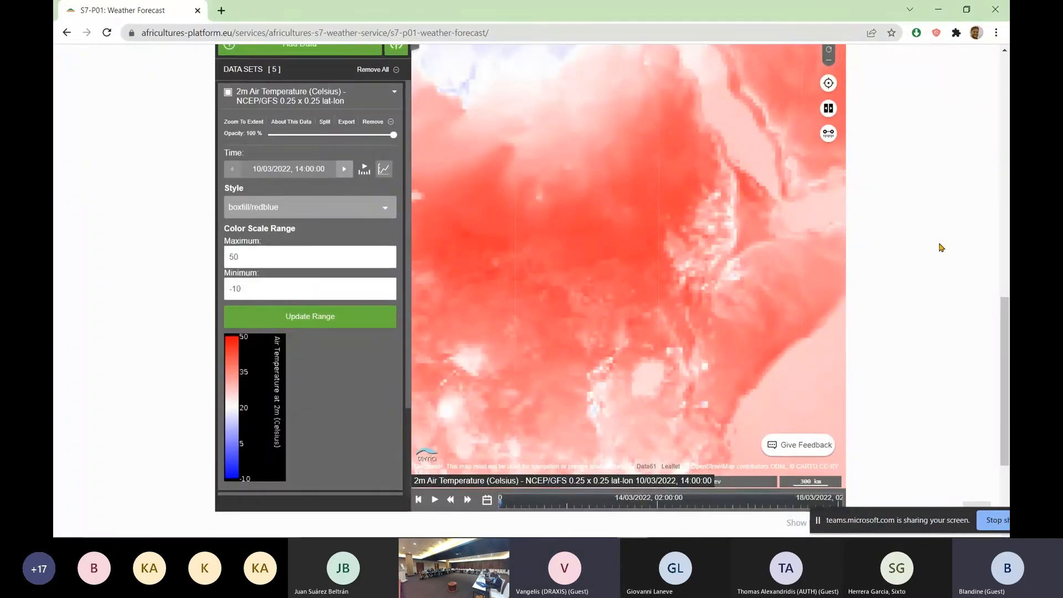
pyautogui.scroll(1, 941, 248)
pyautogui.moveTo(393, 195); pyautogui.dragTo(324, 196)
# Examine the 2m air temperature forecast close up over Rwanda and Burundi on the embedded map
pyautogui.scroll(1, 919, 267)
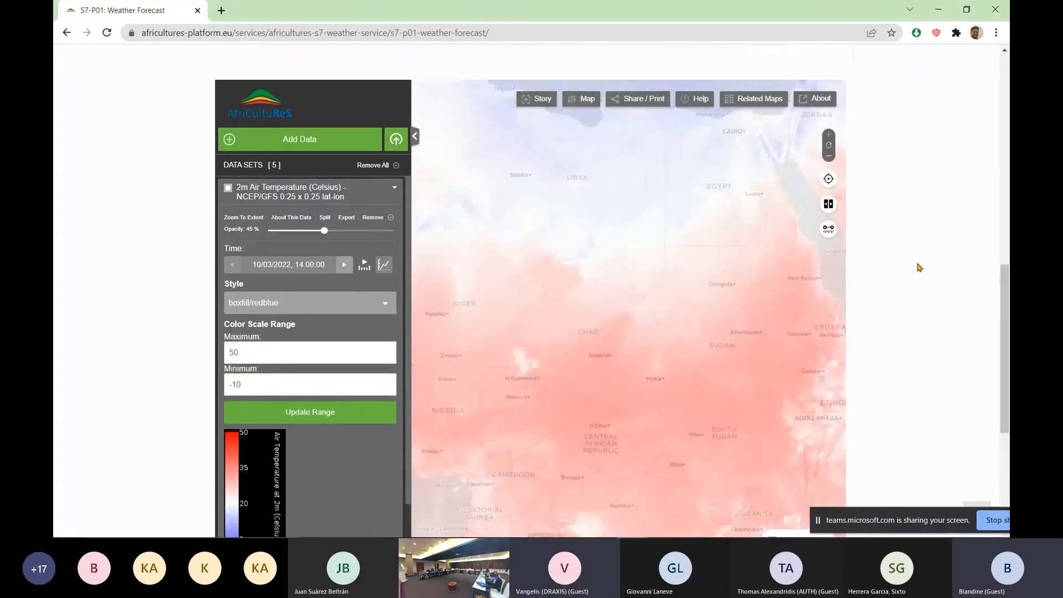
pyautogui.scroll(2, 919, 268)
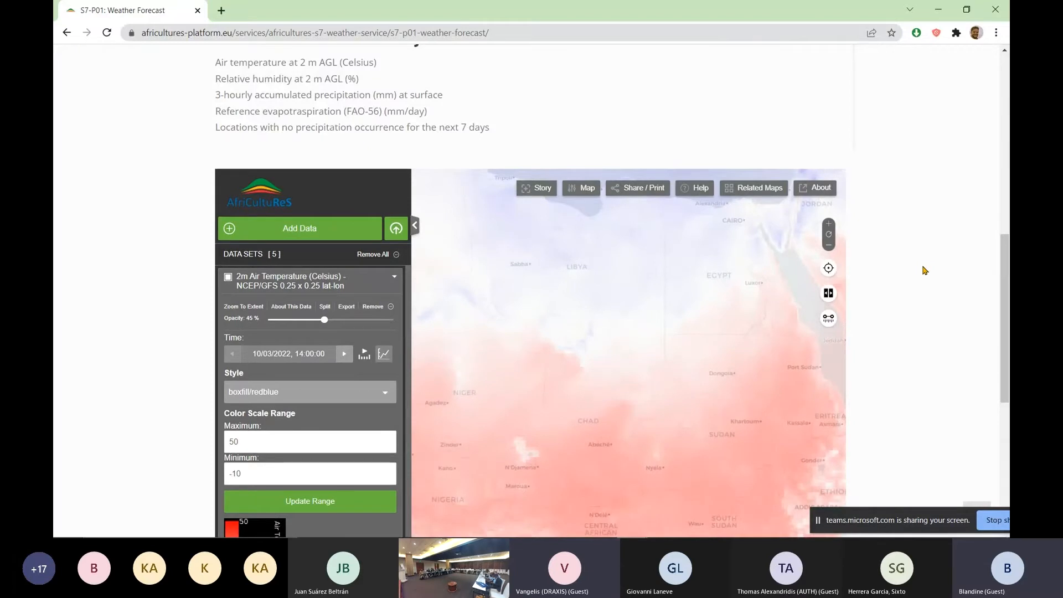
pyautogui.scroll(-1, 923, 270)
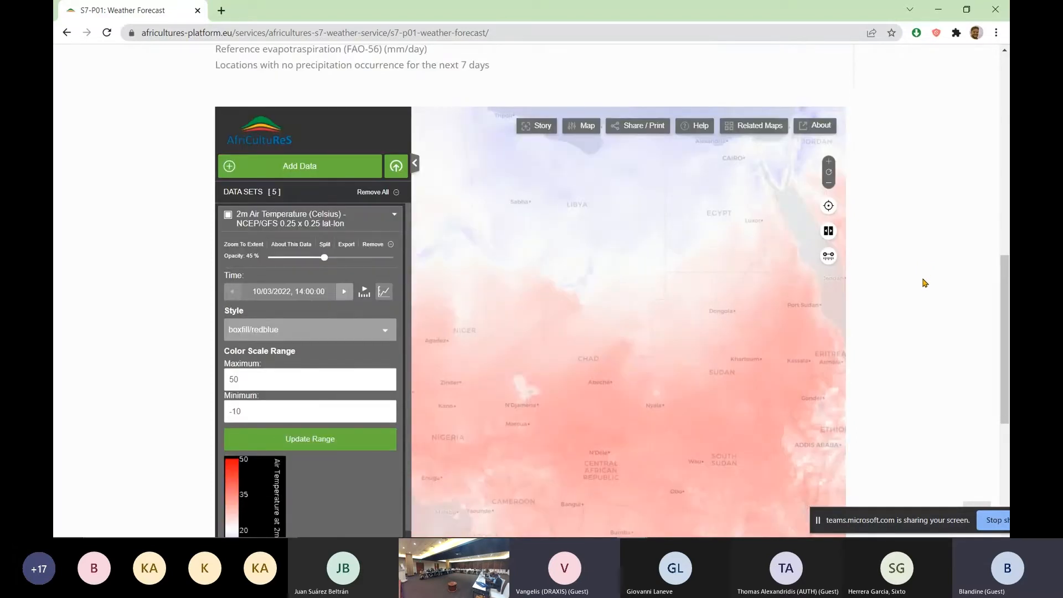
pyautogui.scroll(-1, 922, 280)
pyautogui.moveTo(717, 304); pyautogui.dragTo(622, 268)
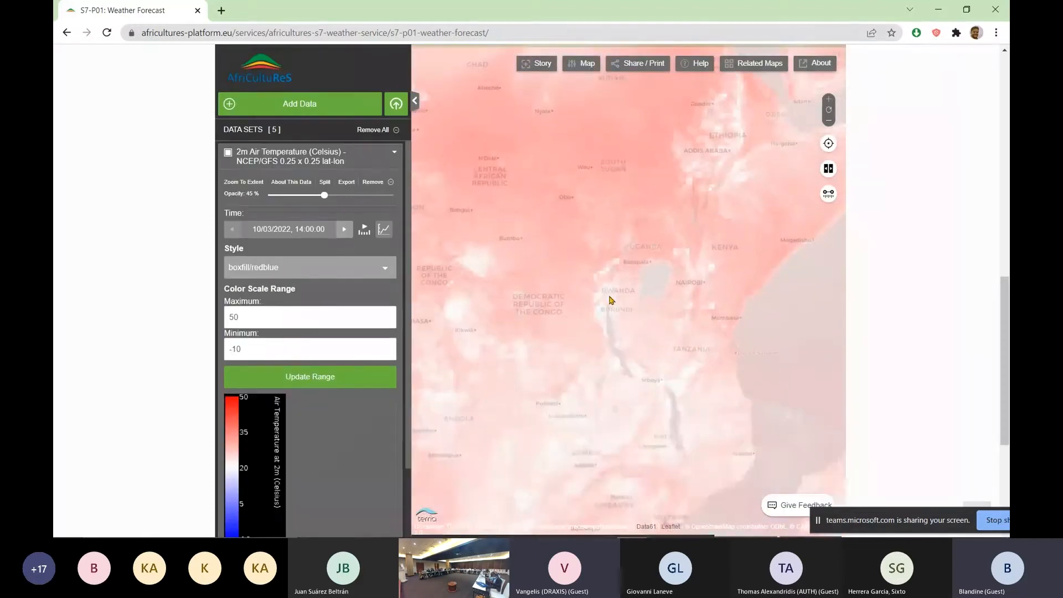
pyautogui.scroll(2, 611, 301)
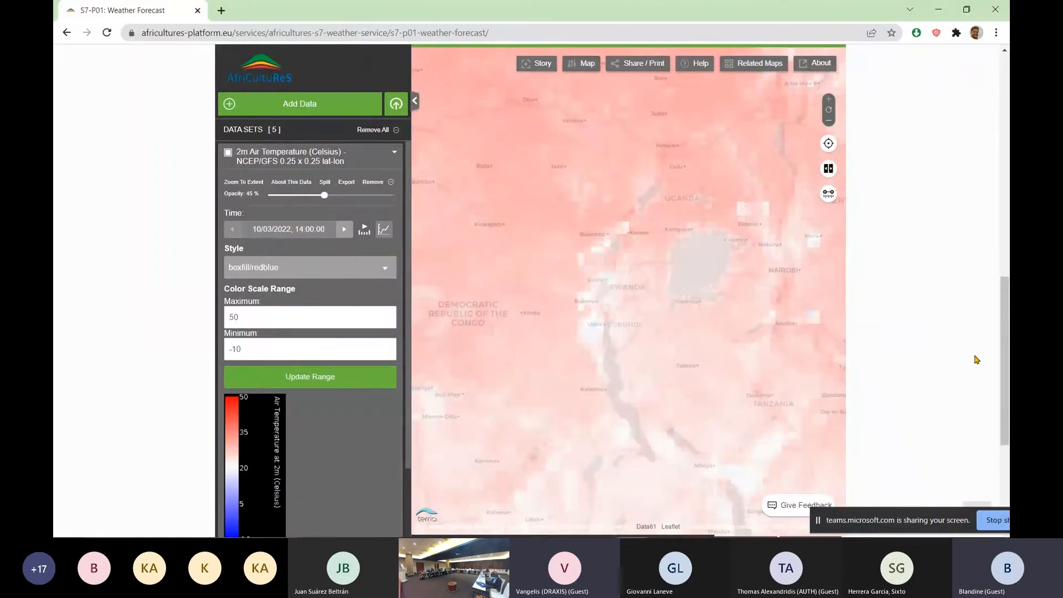
pyautogui.scroll(1, 961, 356)
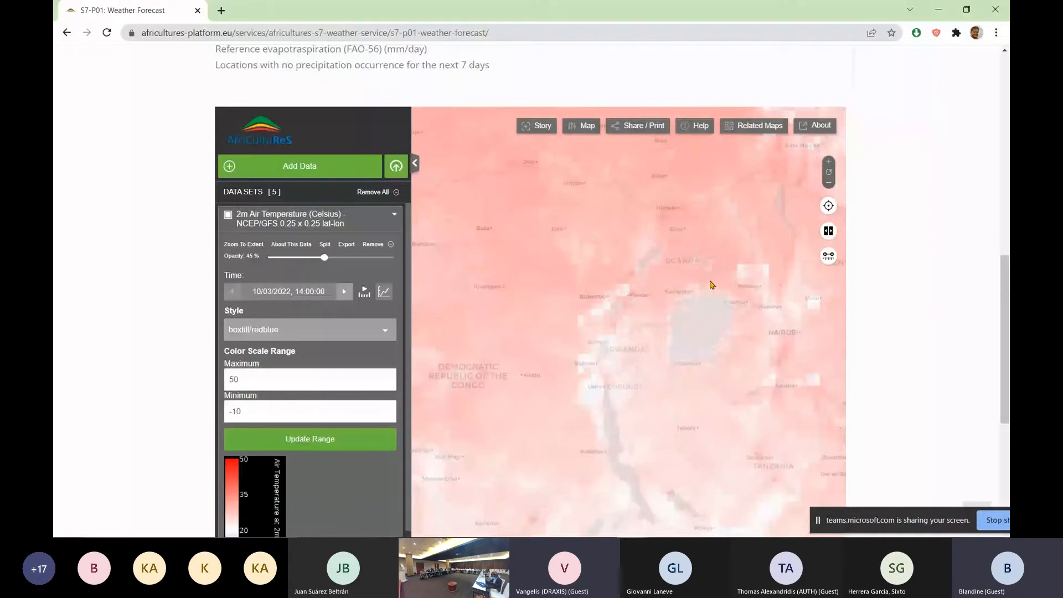
pyautogui.scroll(-3, 951, 267)
pyautogui.scroll(2, 952, 267)
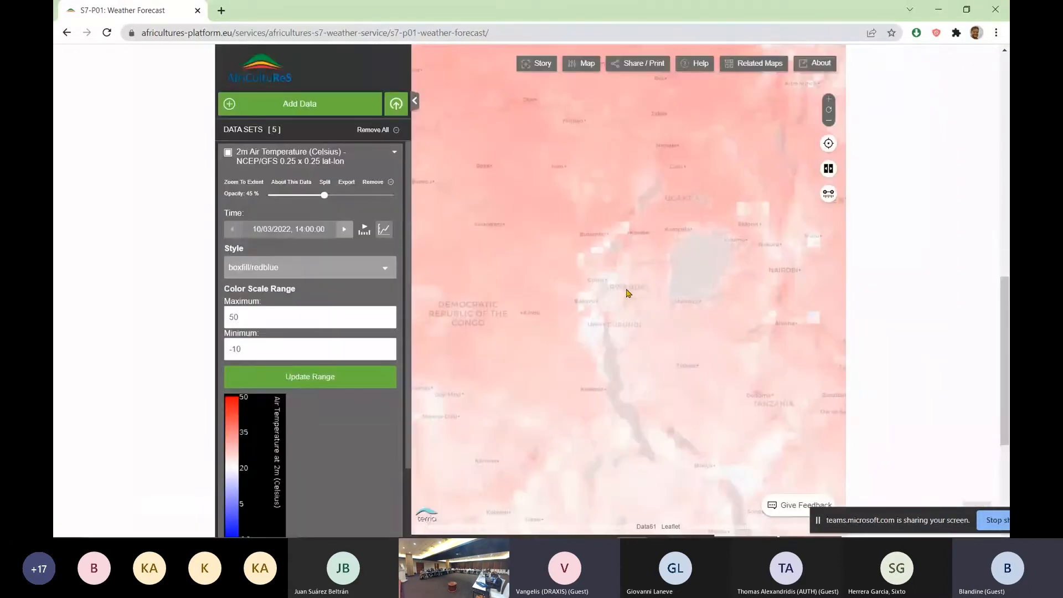
pyautogui.scroll(2, 626, 299)
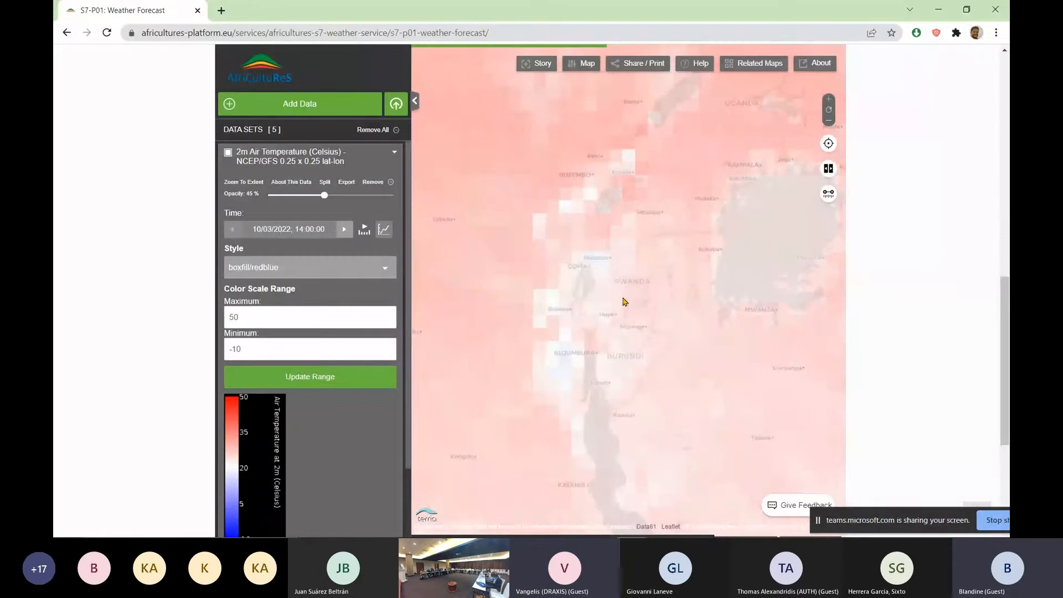
pyautogui.scroll(2, 625, 301)
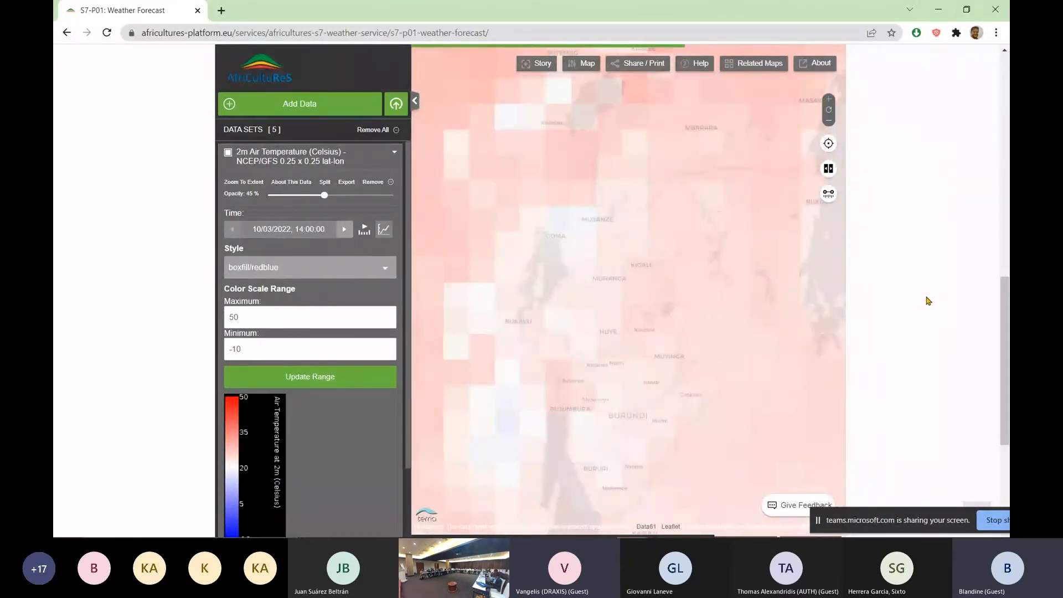
# Review the forecast layer list and the product description above the embedded map
pyautogui.scroll(5, 928, 301)
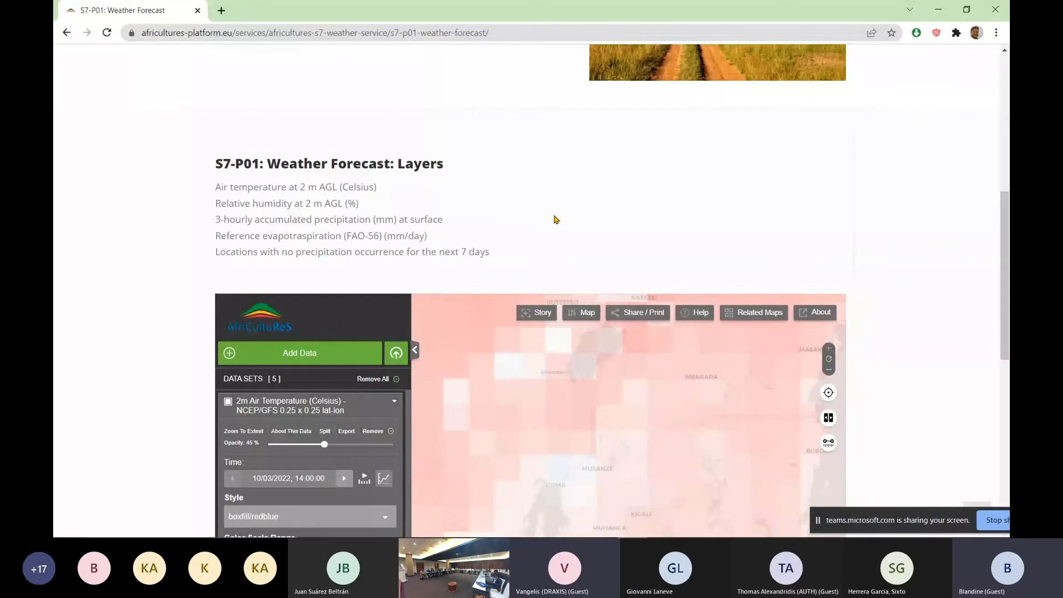
pyautogui.scroll(5, 929, 270)
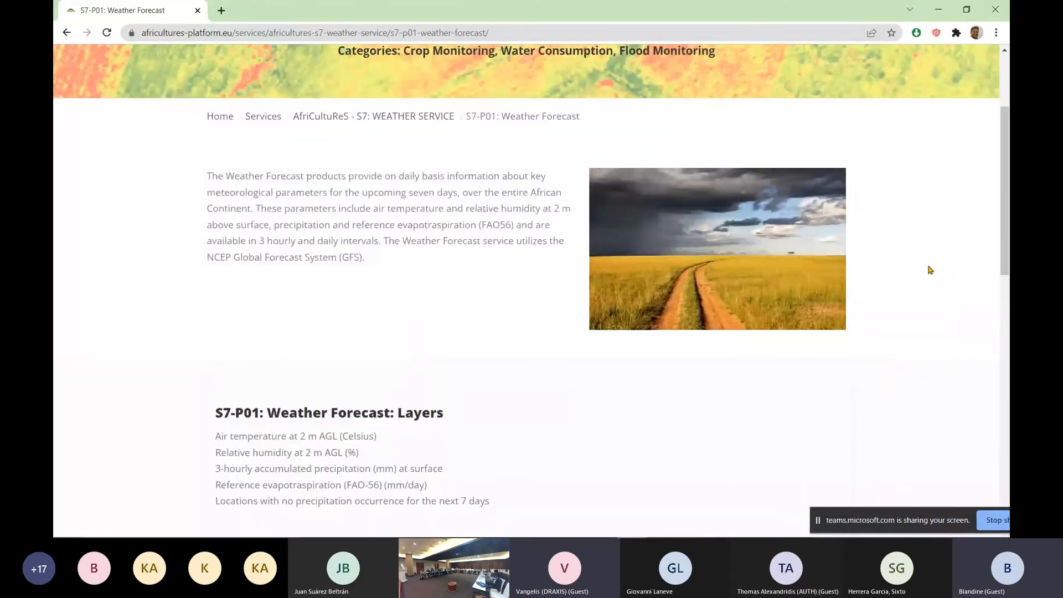
pyautogui.scroll(1, 931, 270)
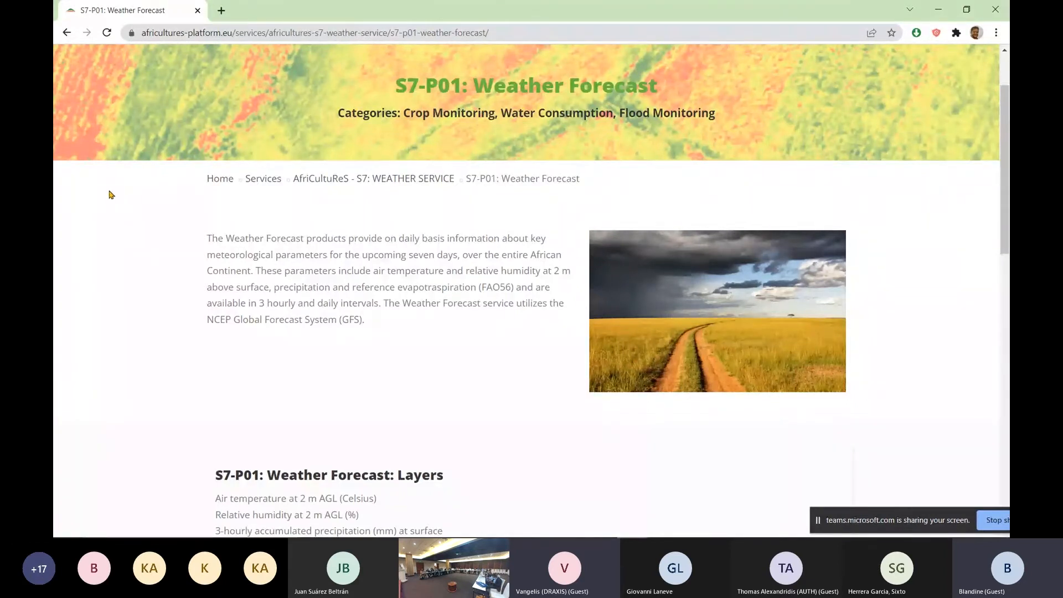
# Return to the platform's home page and open the use case "Earth Observation Data for Index-based Crop Insurance - Rwanda"
pyautogui.scroll(1, 136, 209)
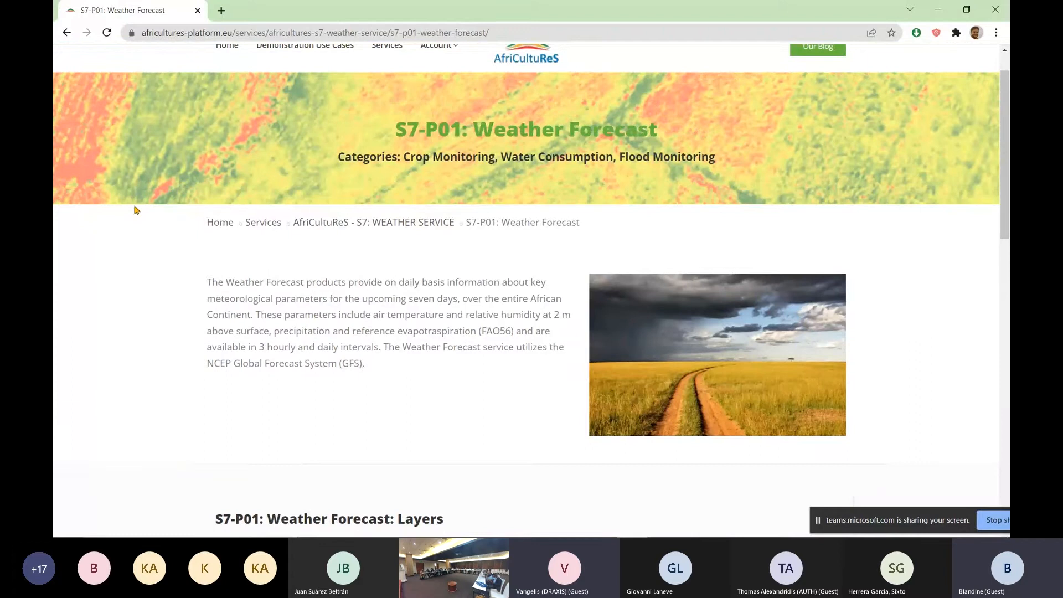
pyautogui.scroll(1, 137, 210)
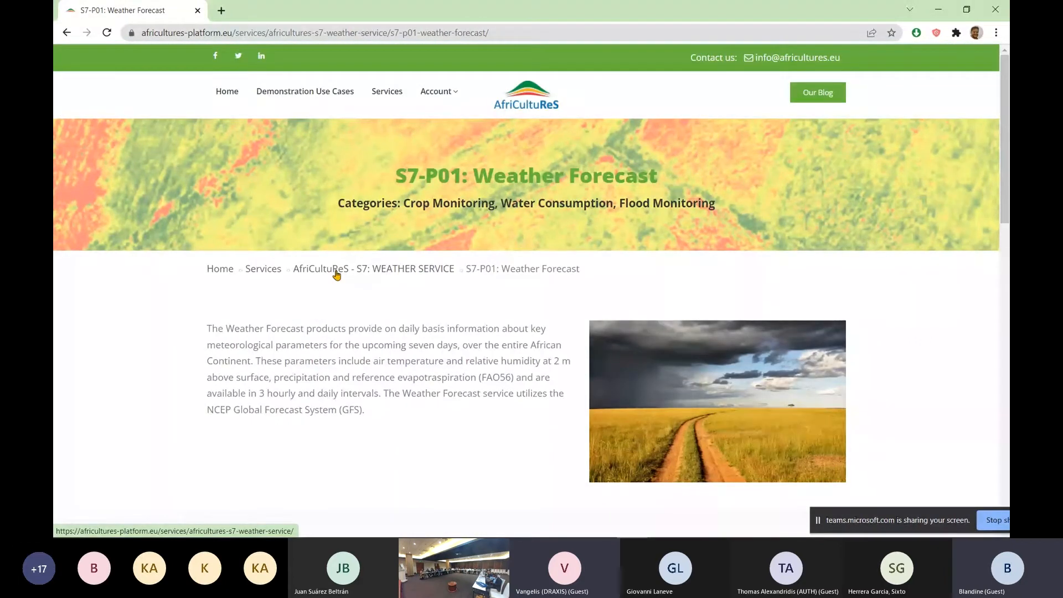
pyautogui.click(220, 271)
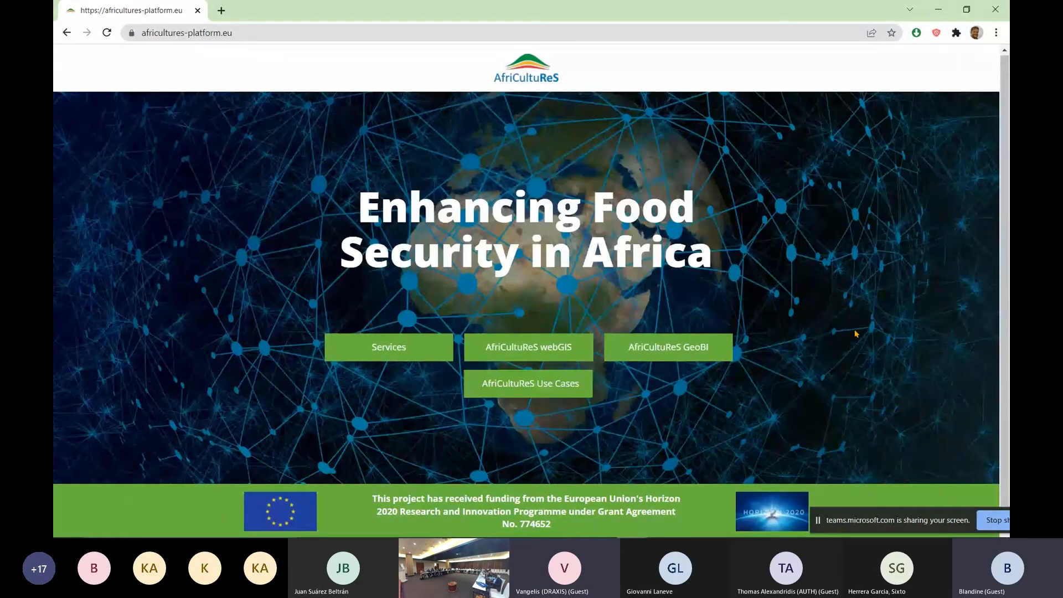
pyautogui.click(528, 386)
pyautogui.scroll(-1, 930, 345)
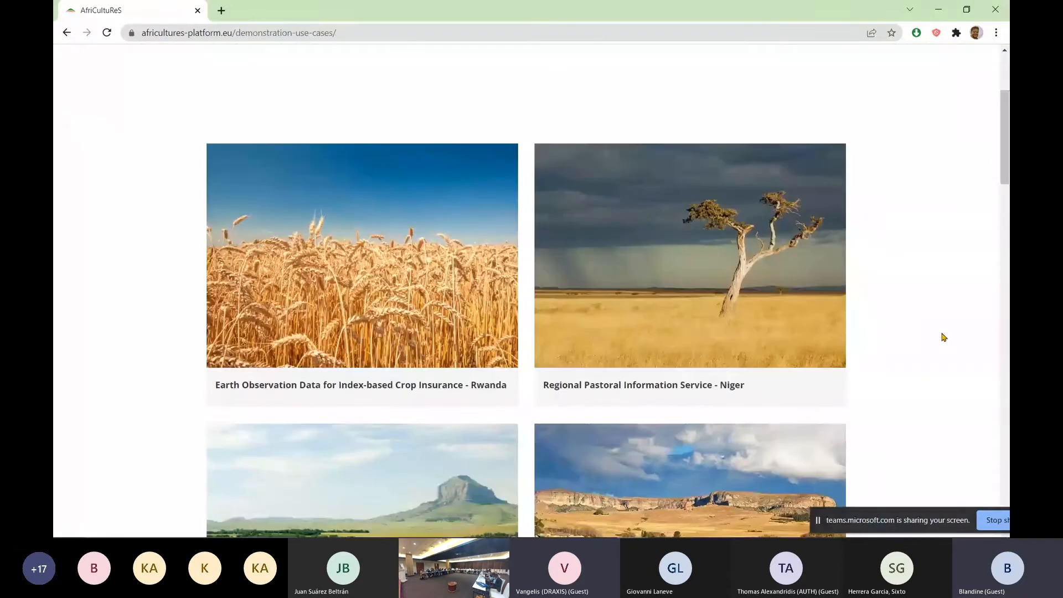
pyautogui.click(442, 294)
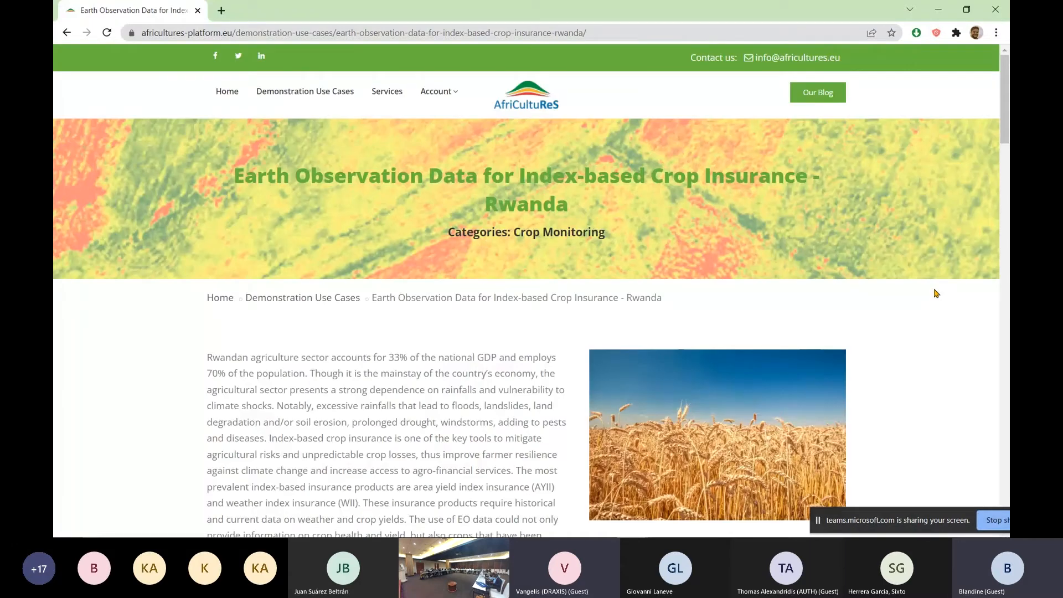
# Review the Rwanda use case's introduction, the Story 1: Agricultural Expert requirements and its list of required AfriCRS products
pyautogui.scroll(-2, 439, 295)
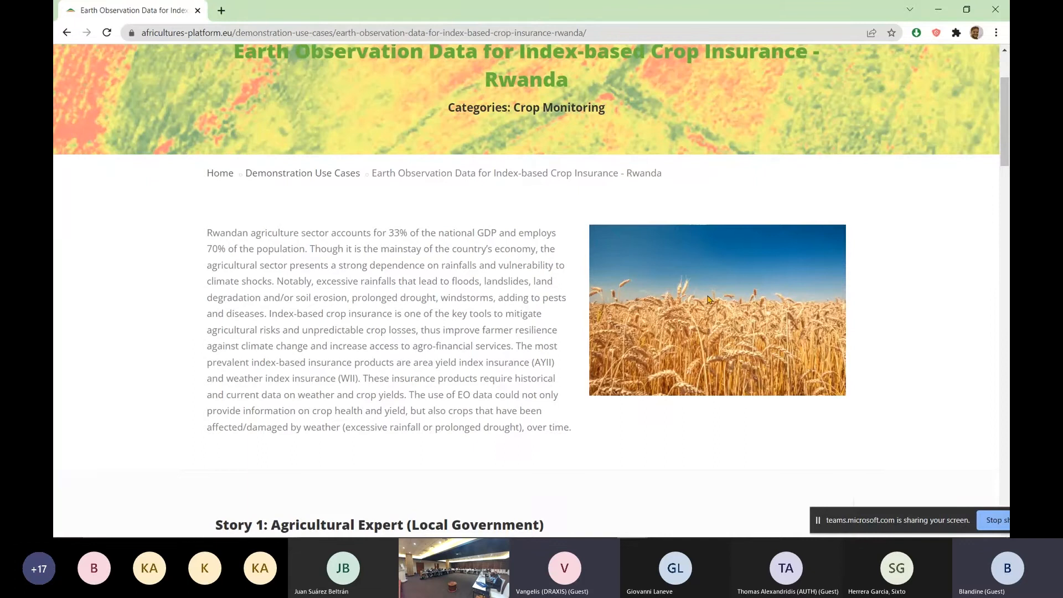
pyautogui.scroll(-3, 955, 287)
pyautogui.scroll(1, 955, 287)
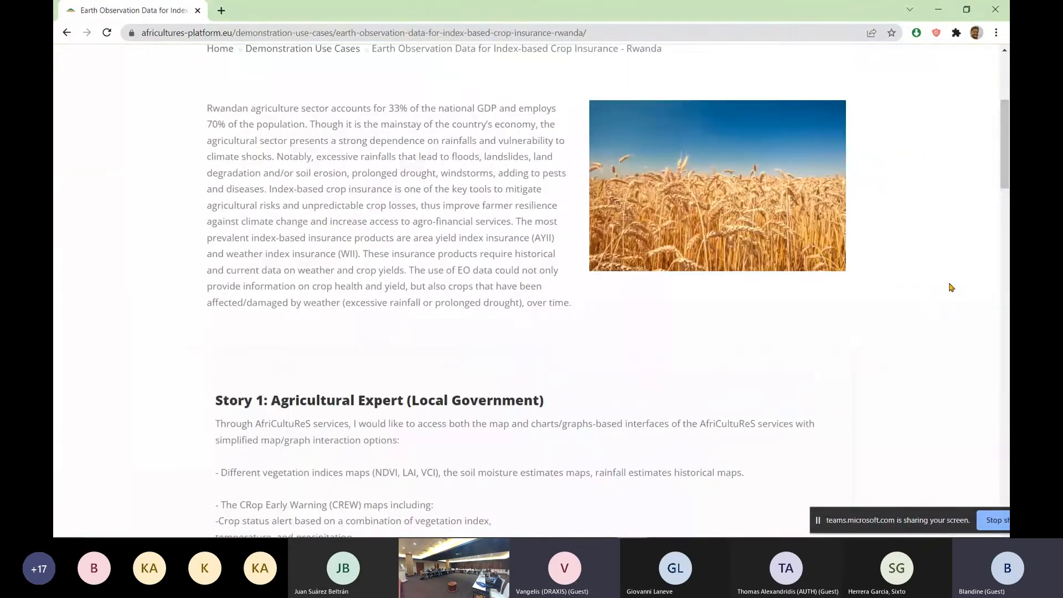
pyautogui.scroll(-2, 950, 288)
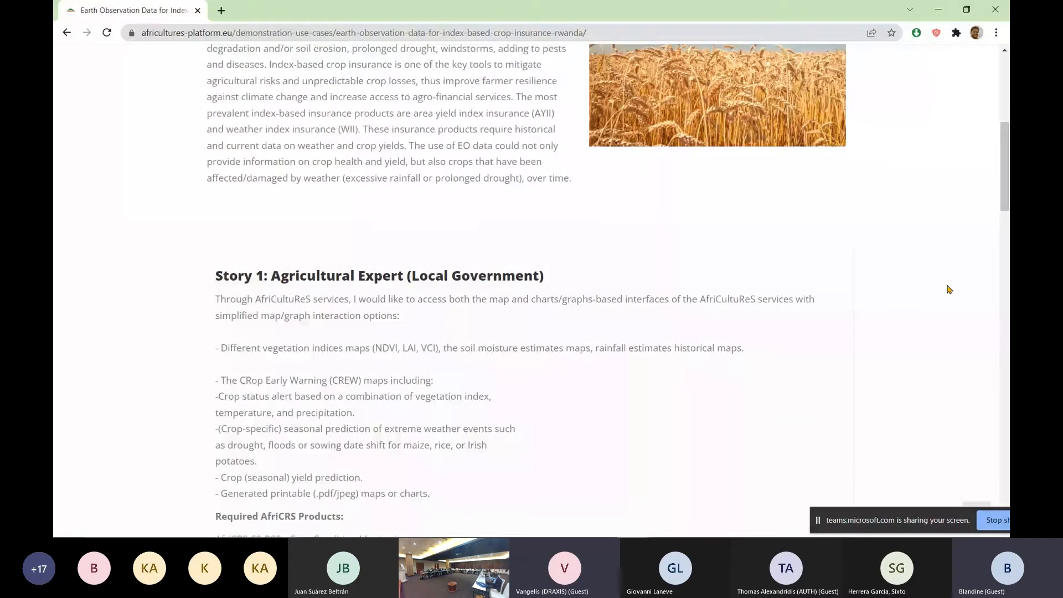
pyautogui.scroll(-3, 949, 289)
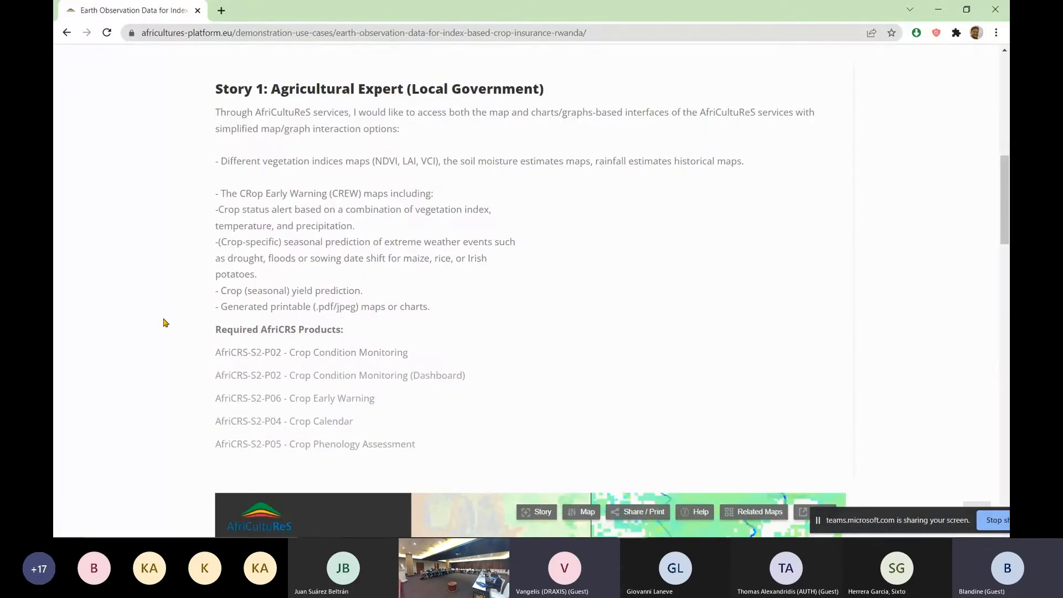
pyautogui.scroll(-2, 292, 299)
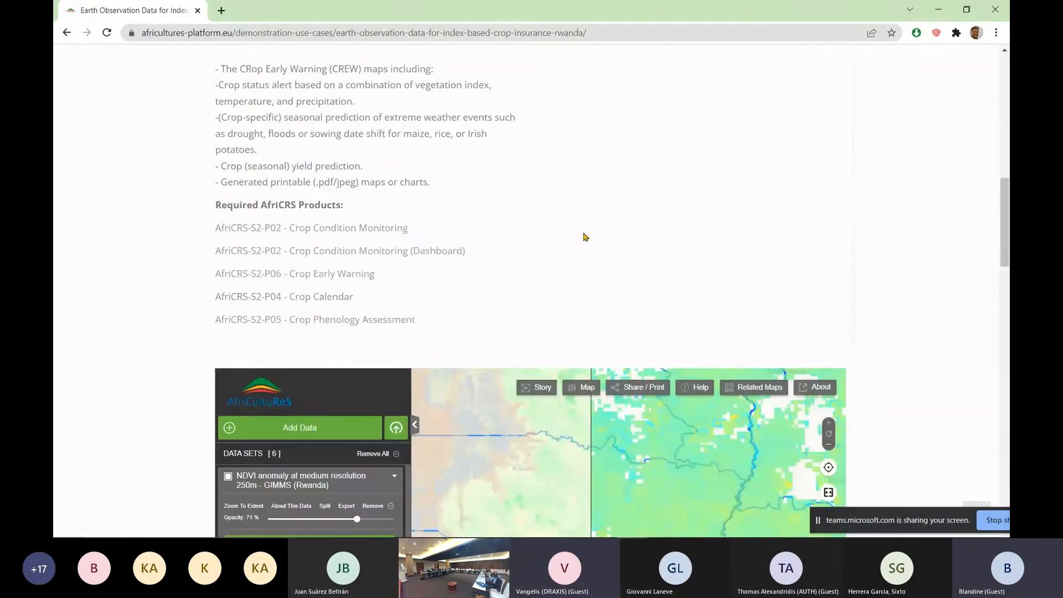
pyautogui.scroll(2, 577, 288)
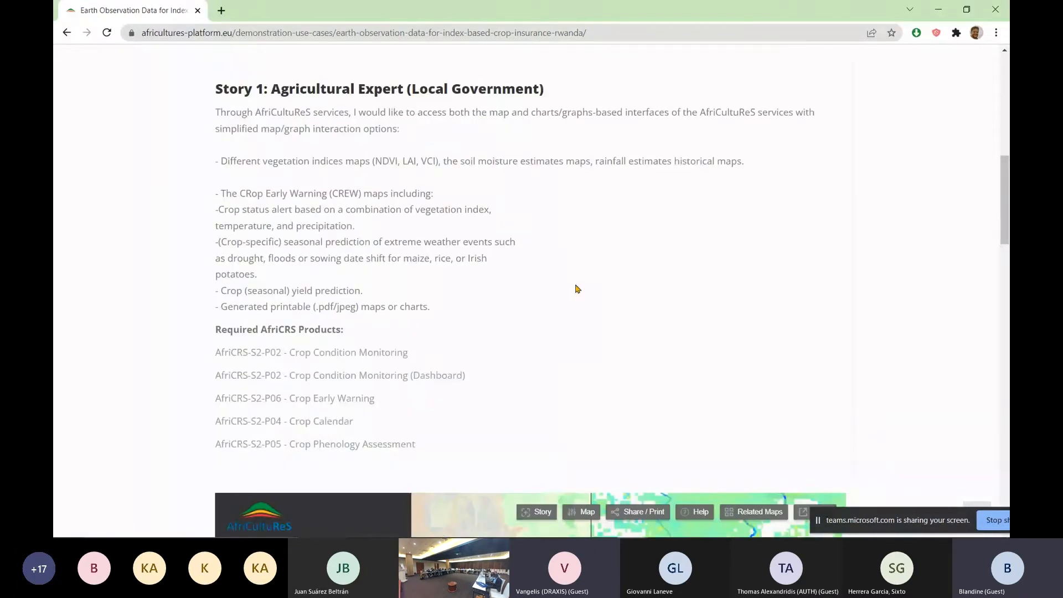
# Open the Crop Condition Monitoring map and the Crop Condition Monitoring (Dashboard) product of Story 1 in separate new tabs
pyautogui.middleClick(332, 356)
pyautogui.rightClick(341, 379)
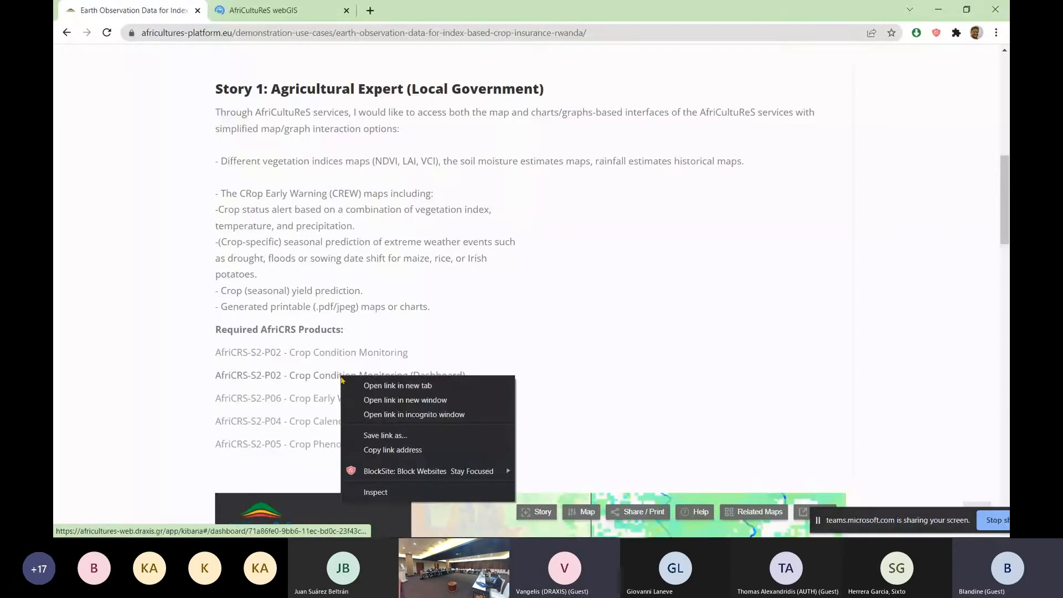
pyautogui.click(387, 386)
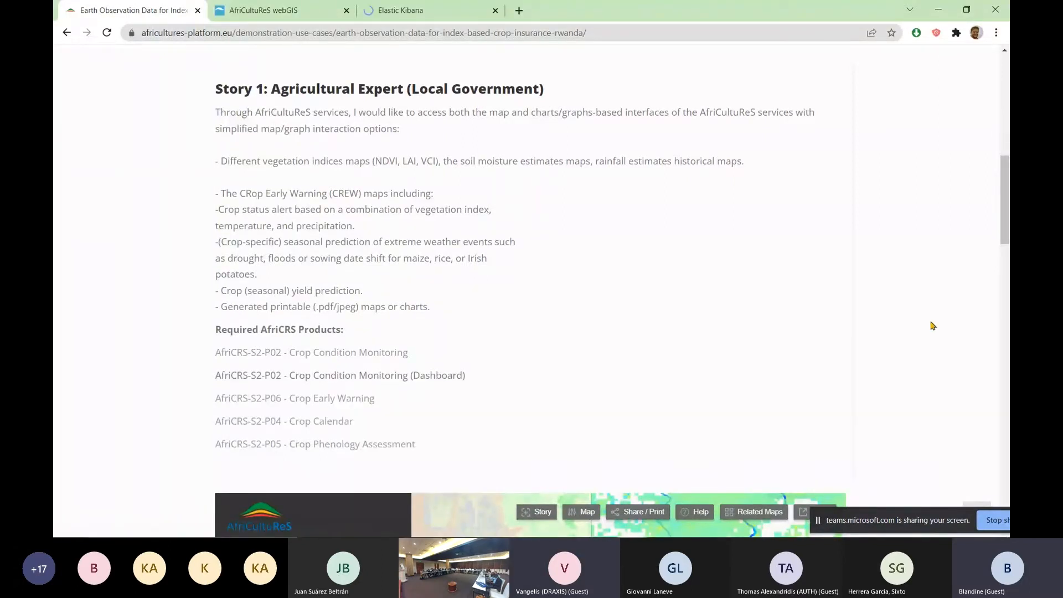
# Collapse the details of the NDVI anomaly and LAI data sets in Story 1's embedded split map
pyautogui.scroll(-2, 934, 328)
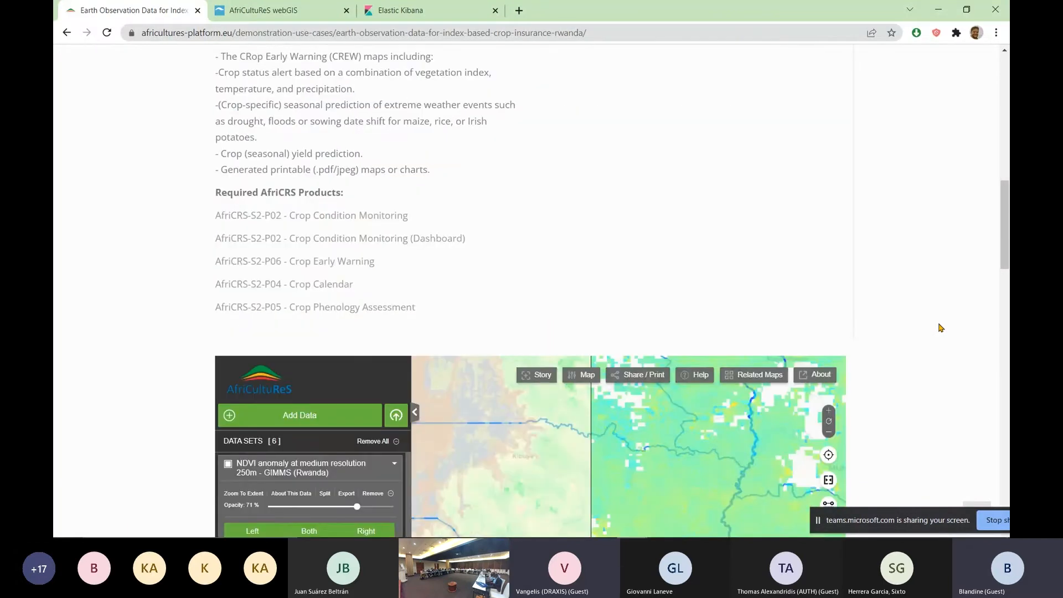
pyautogui.scroll(-5, 939, 328)
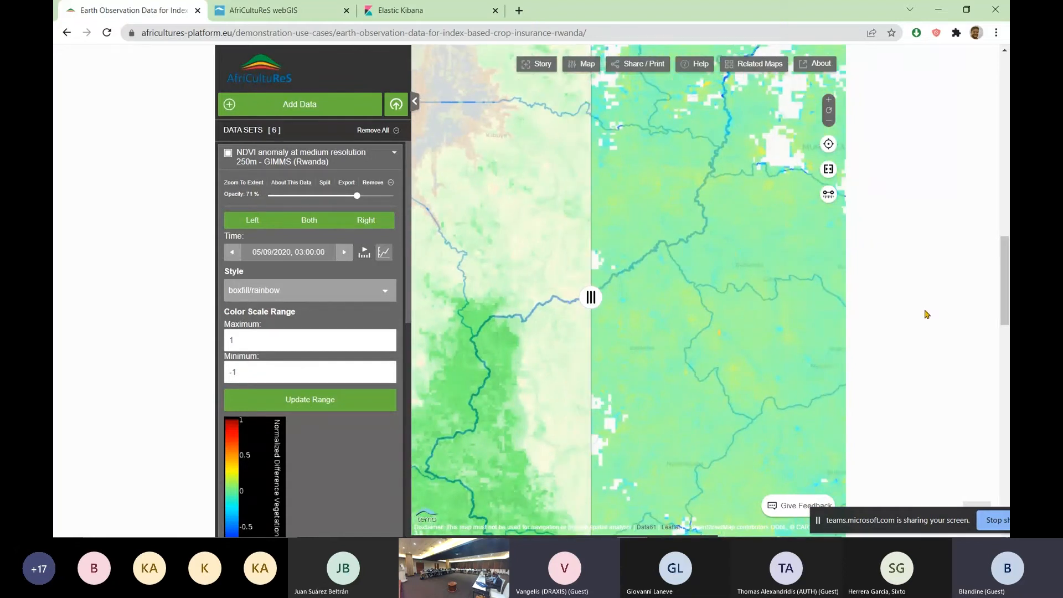
pyautogui.click(395, 153)
pyautogui.click(395, 182)
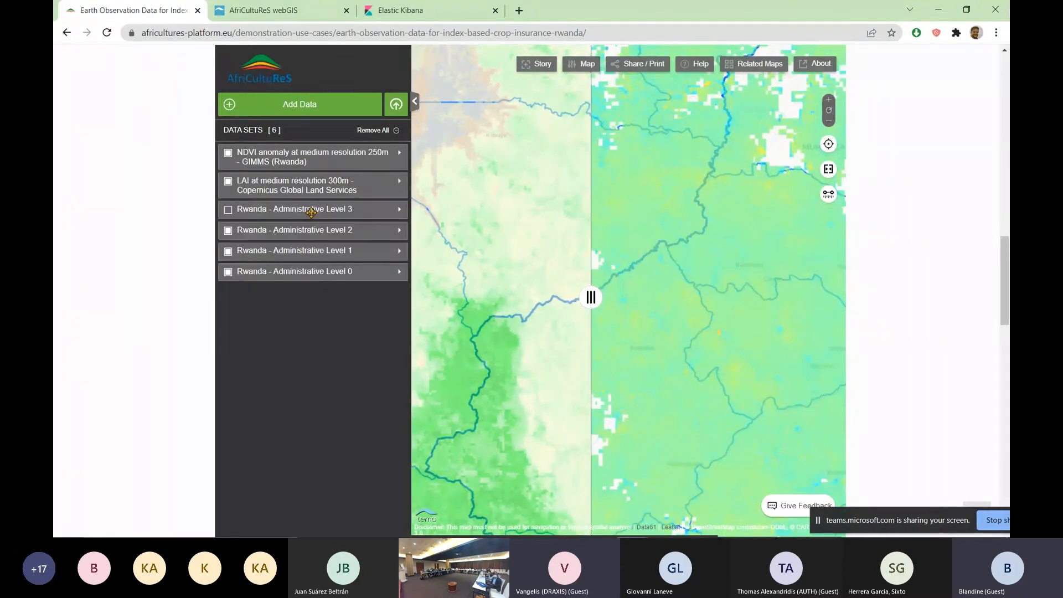
pyautogui.moveTo(501, 251); pyautogui.dragTo(524, 243)
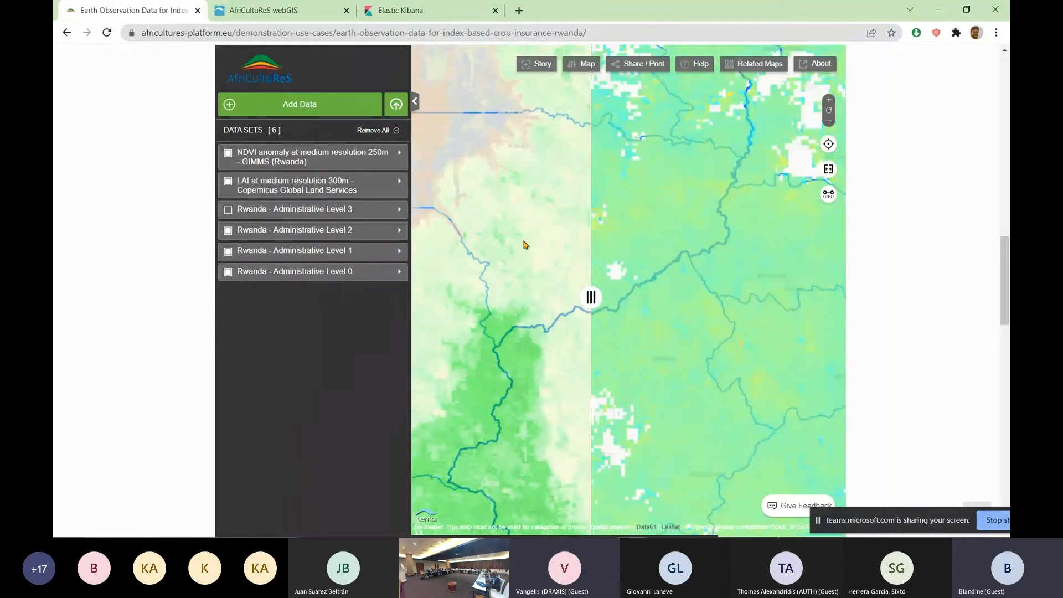
# Switch to the opened AfriCultuReS webGIS map, dismiss the URL loading message and examine the LAI layer over Rwanda
pyautogui.scroll(8, 917, 276)
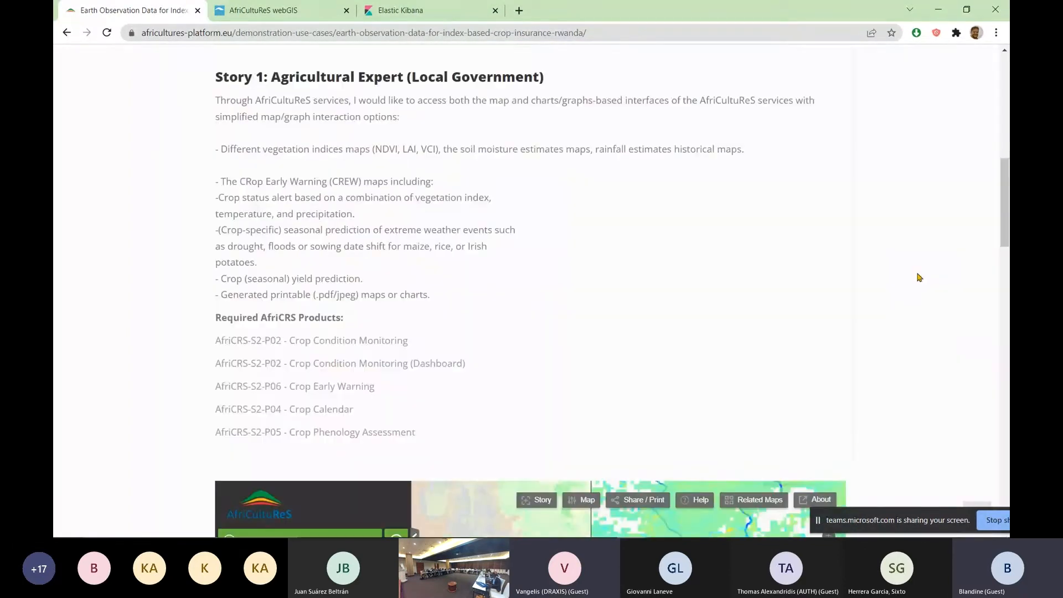
pyautogui.scroll(2, 919, 277)
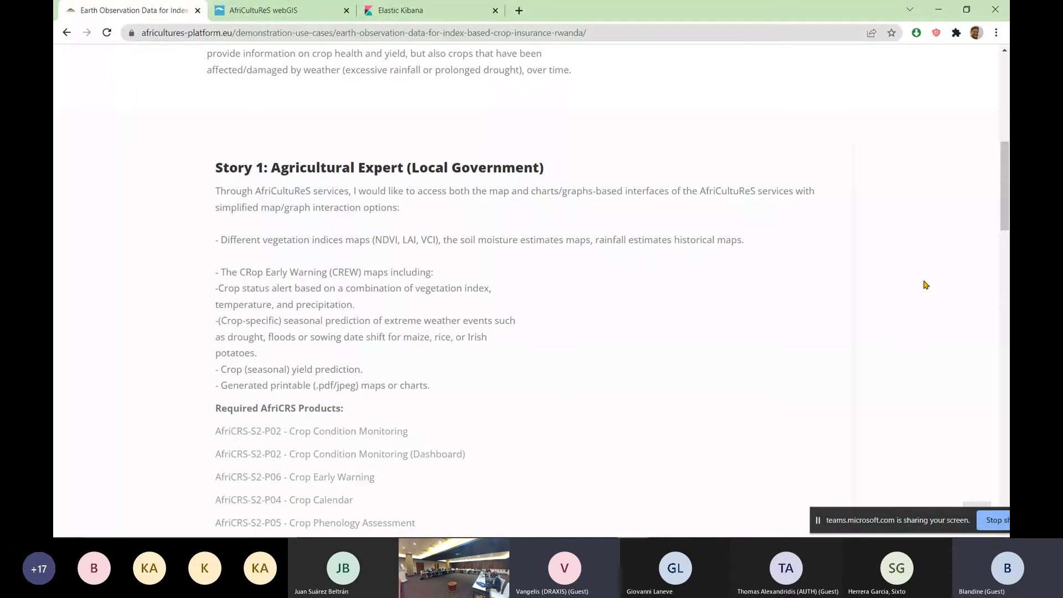
pyautogui.scroll(-2, 924, 285)
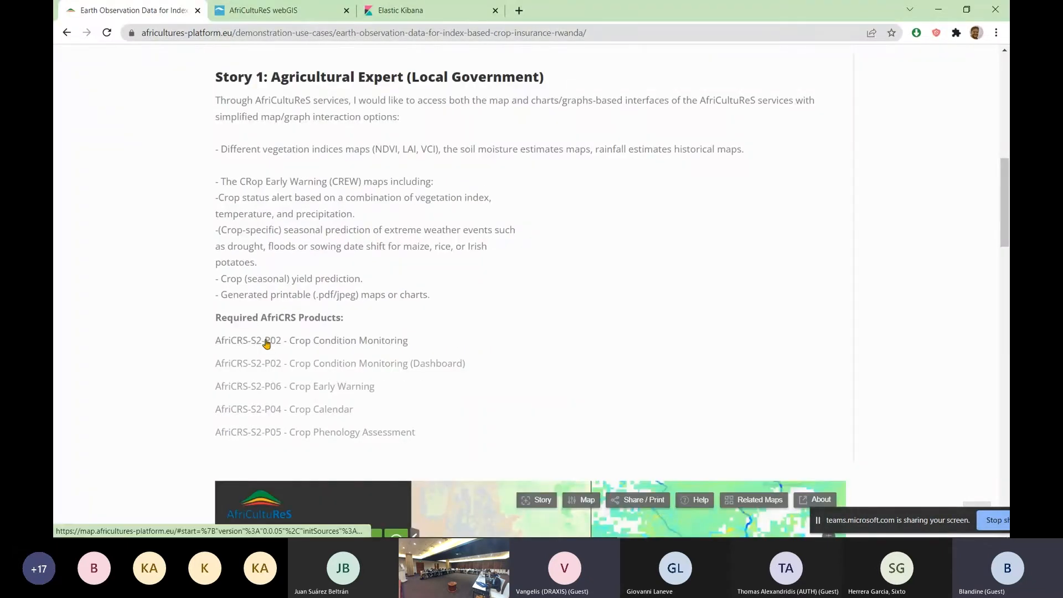
pyautogui.click(304, 16)
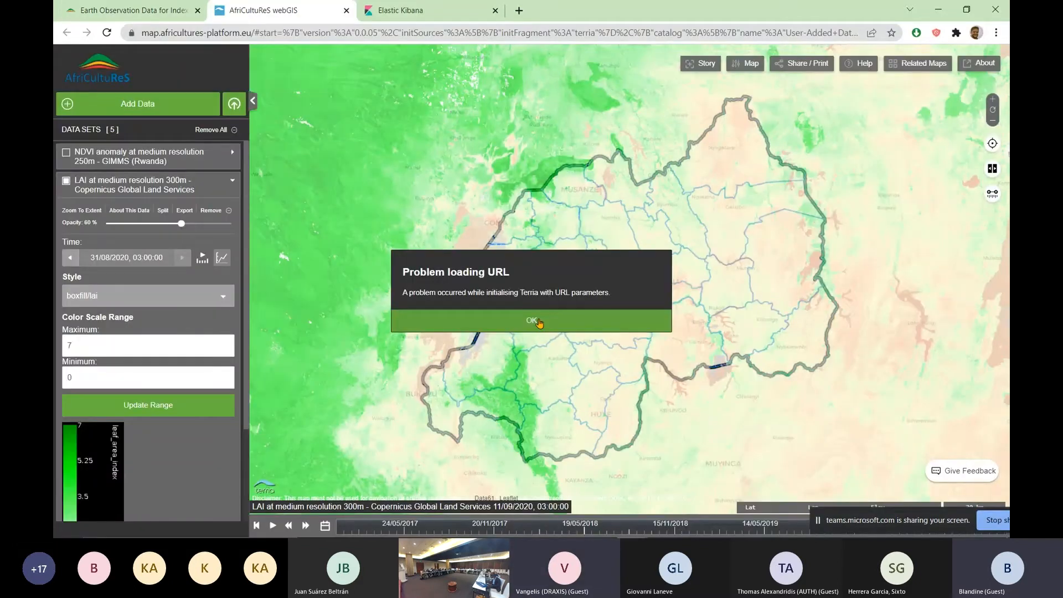
pyautogui.click(539, 322)
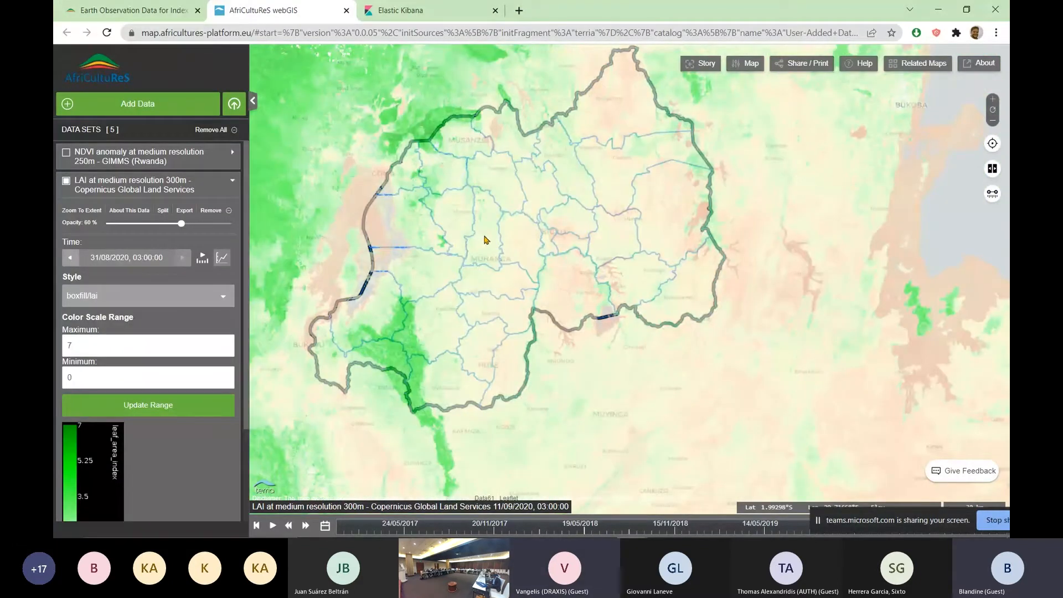
pyautogui.scroll(3, 484, 239)
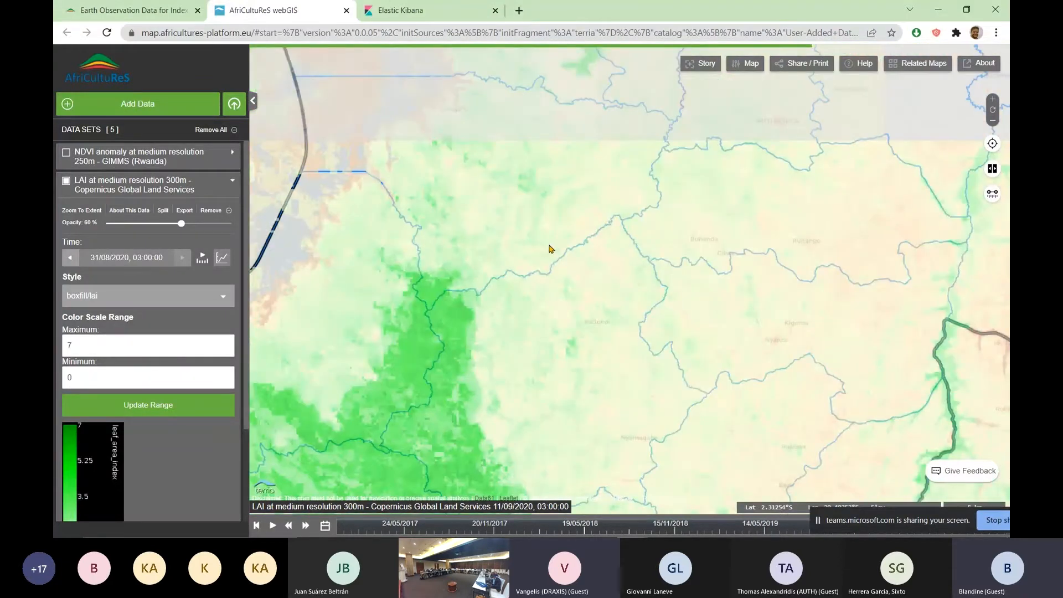
pyautogui.moveTo(544, 95); pyautogui.dragTo(452, 220)
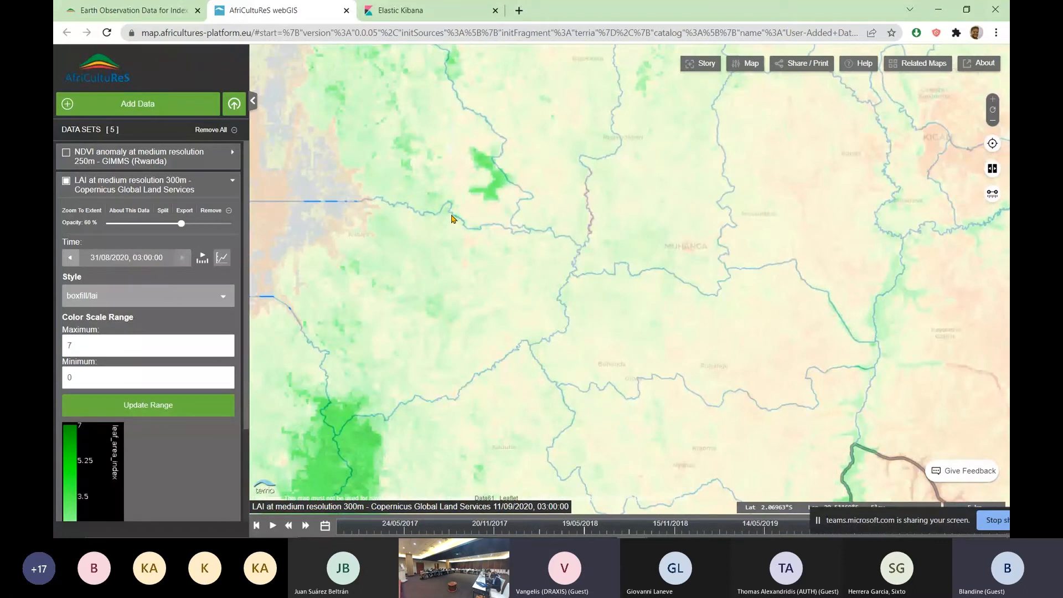
pyautogui.scroll(-1, 453, 219)
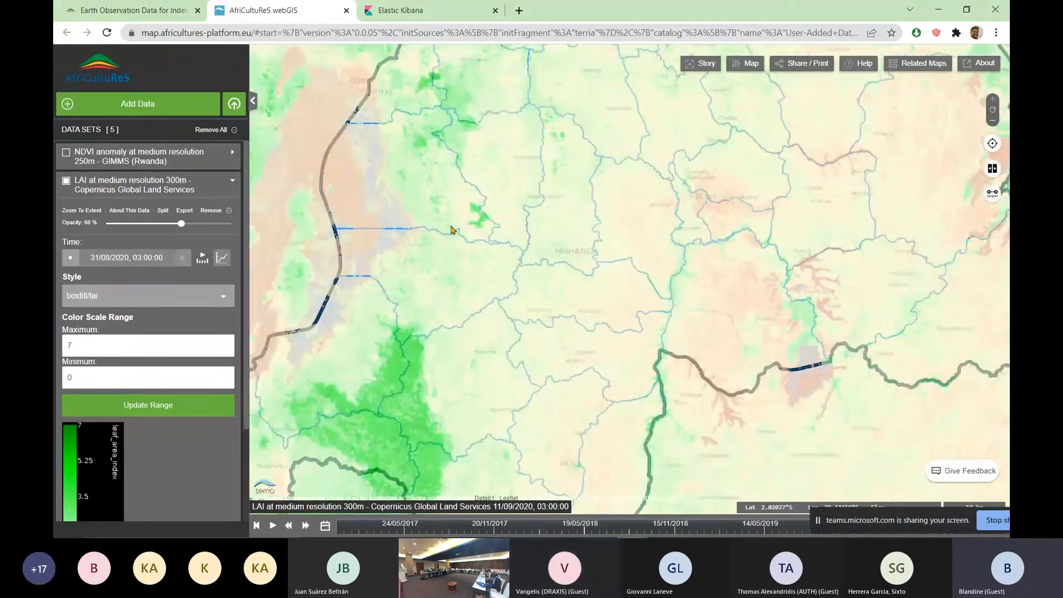
# Switch to the Rwanda province-level NDVI dashboard, collapse the map's layer legend and inspect the NDVI statistics of Iburasirazuba province
pyautogui.click(444, 12)
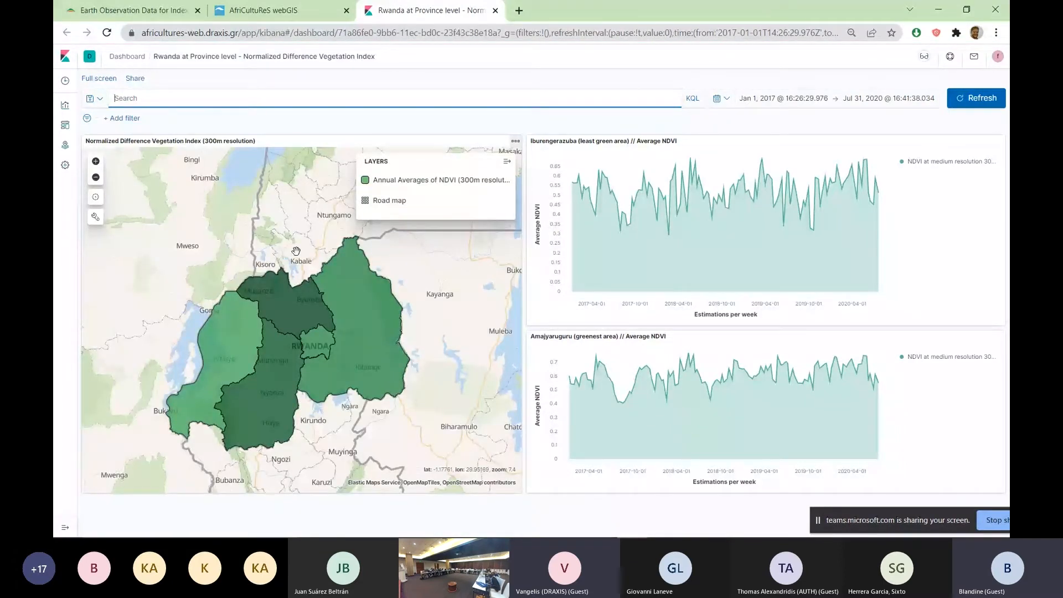
pyautogui.click(508, 162)
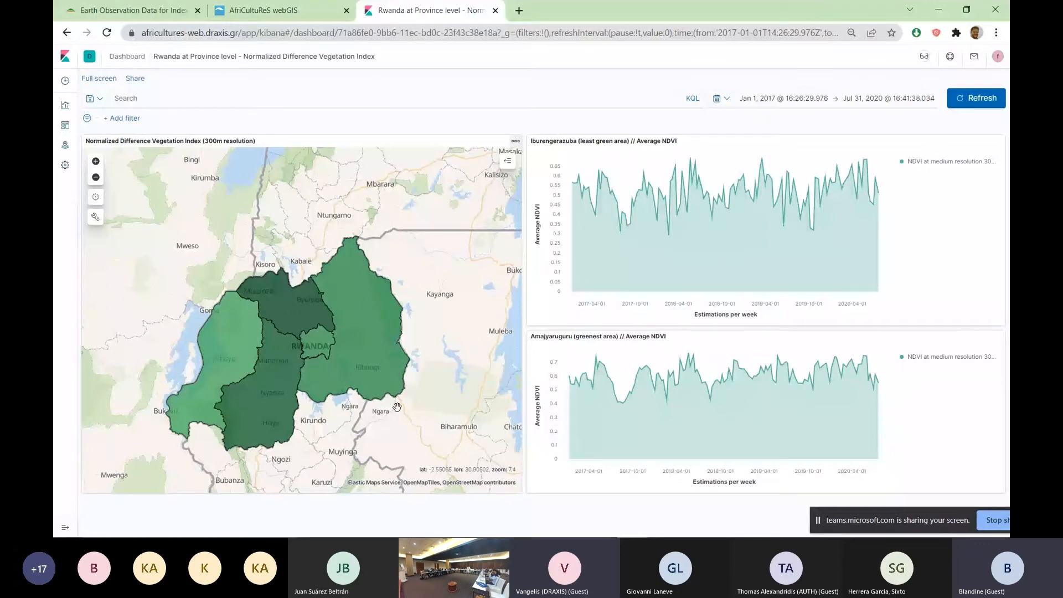
pyautogui.doubleClick(379, 310)
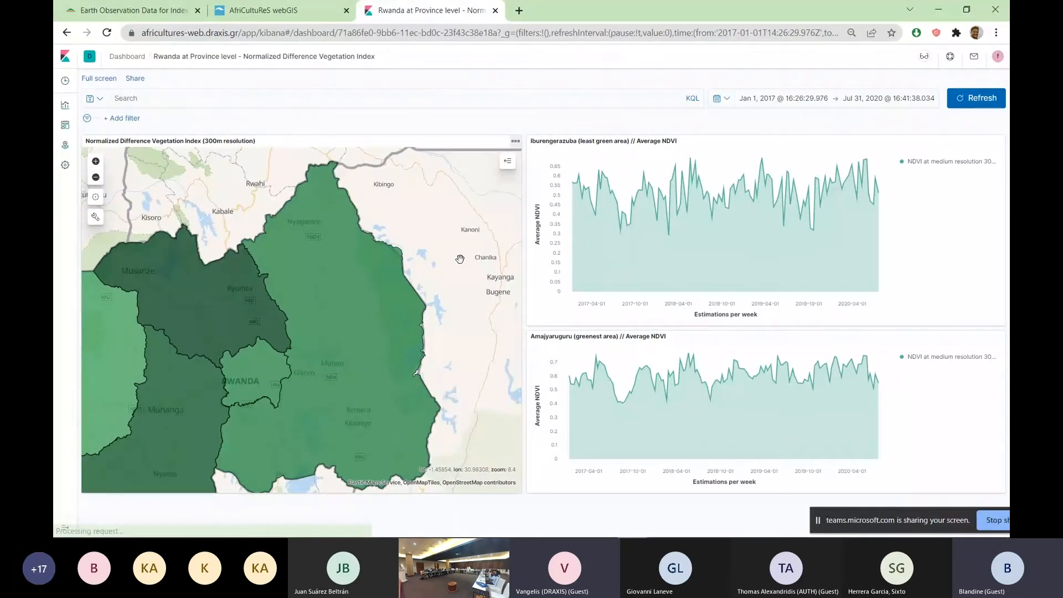
pyautogui.moveTo(365, 276)
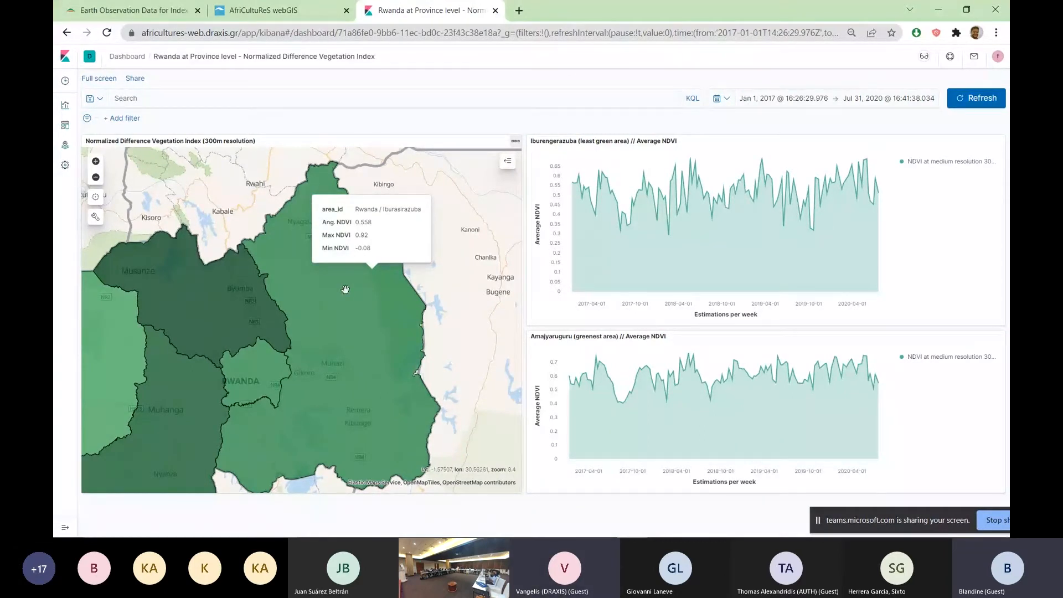
pyautogui.moveTo(294, 336); pyautogui.dragTo(353, 334)
pyautogui.click(96, 177)
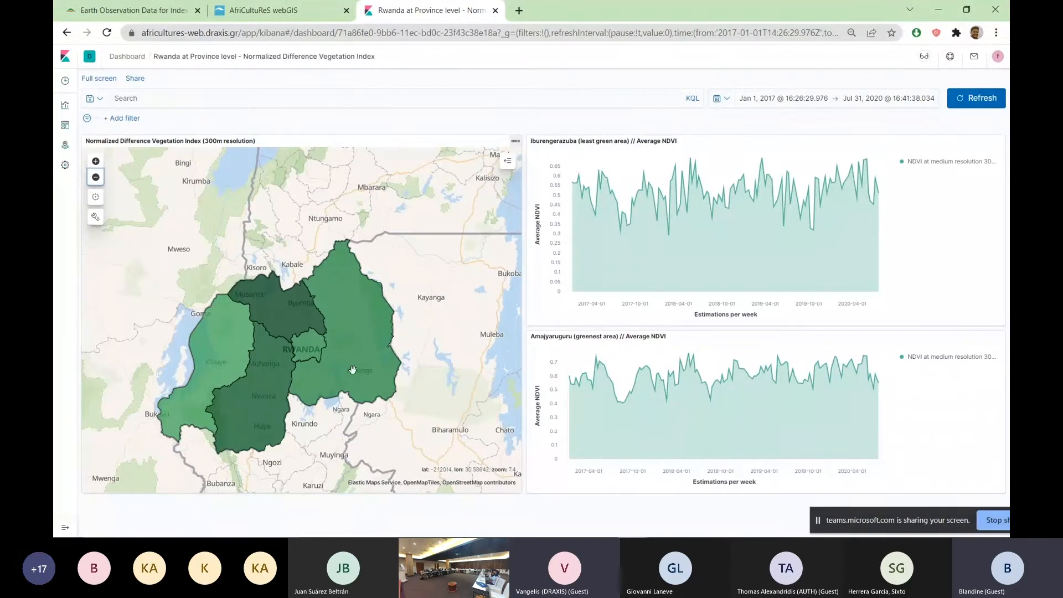
pyautogui.moveTo(331, 372)
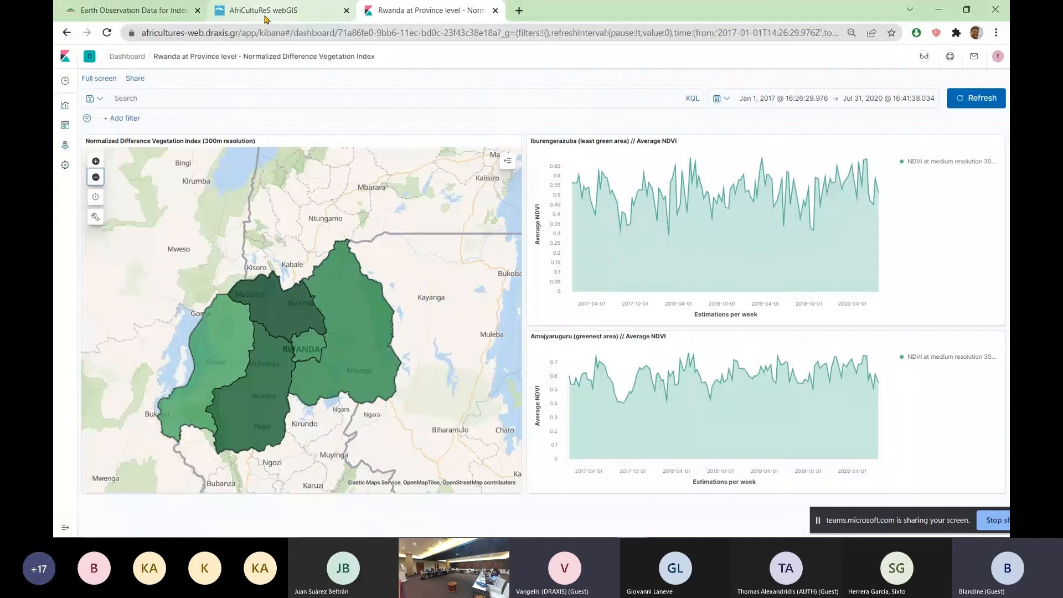
# Switch back to the Rwanda crop insurance use case page and return to the platform's home page
pyautogui.click(133, 10)
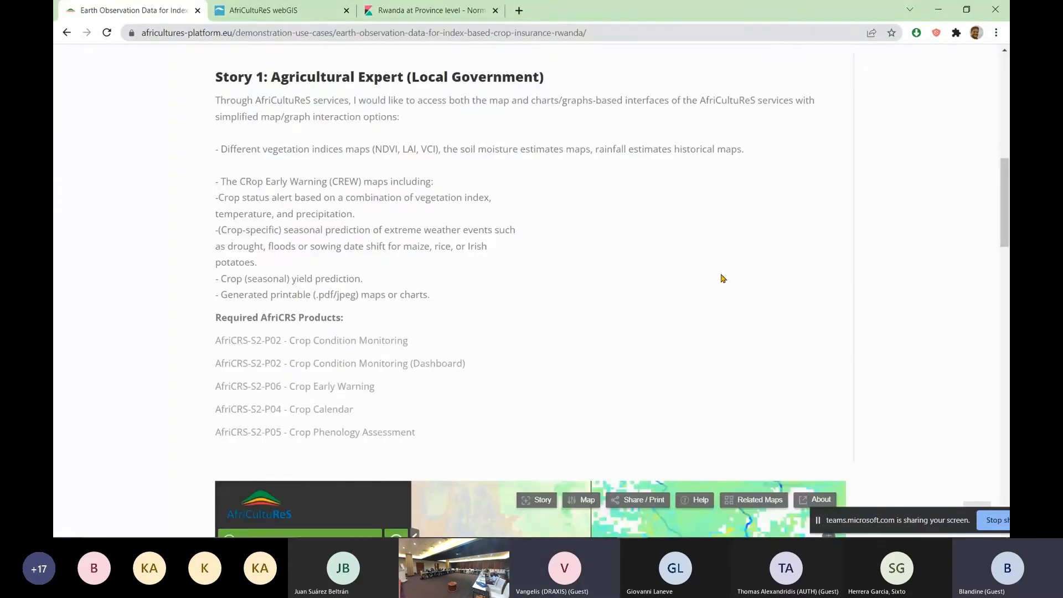
pyautogui.scroll(4, 913, 249)
pyautogui.scroll(5, 911, 248)
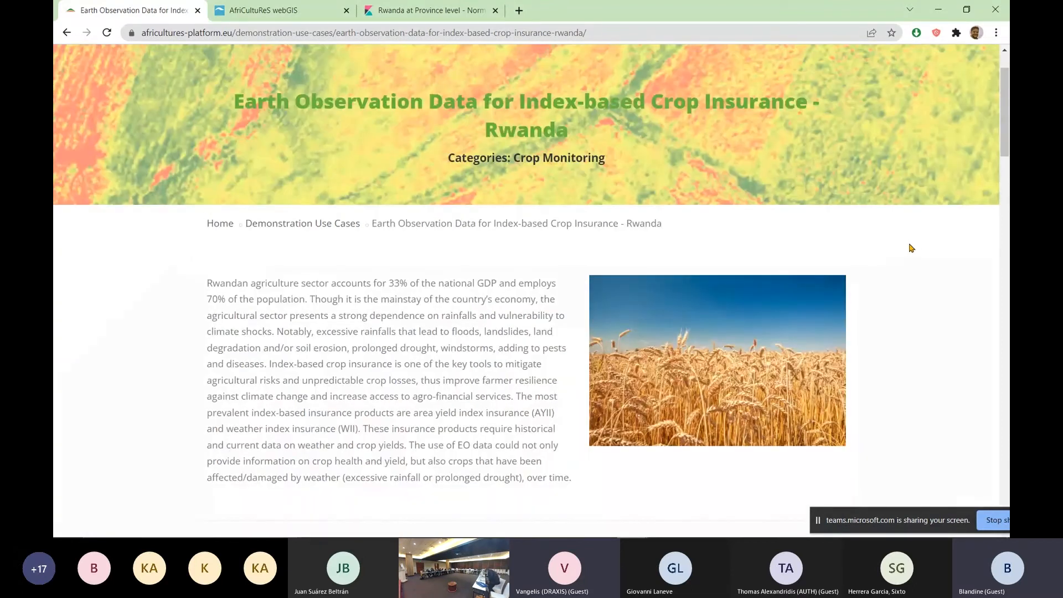
pyautogui.scroll(2, 911, 248)
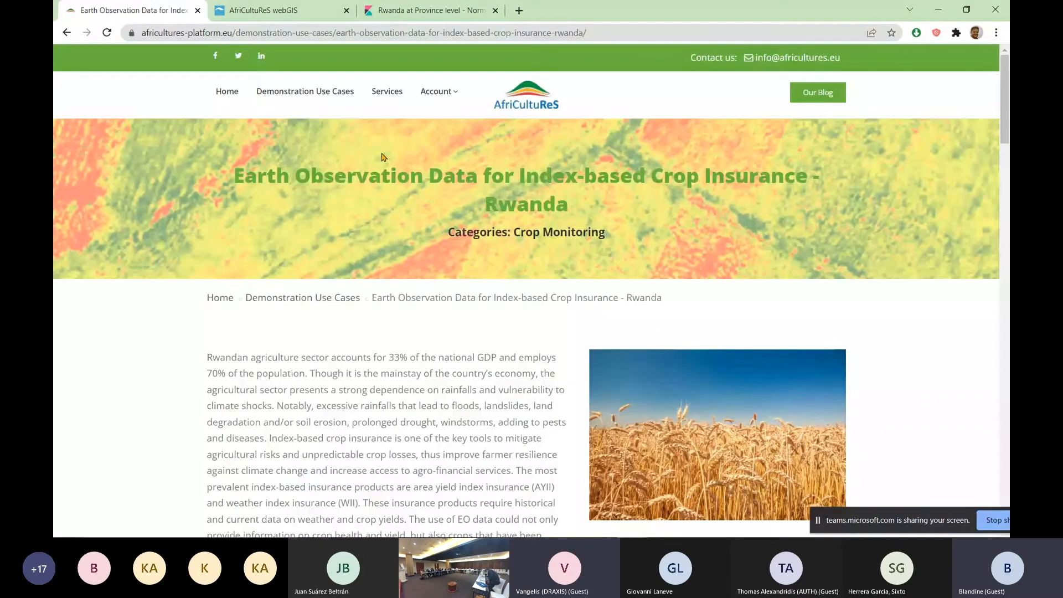
pyautogui.click(227, 93)
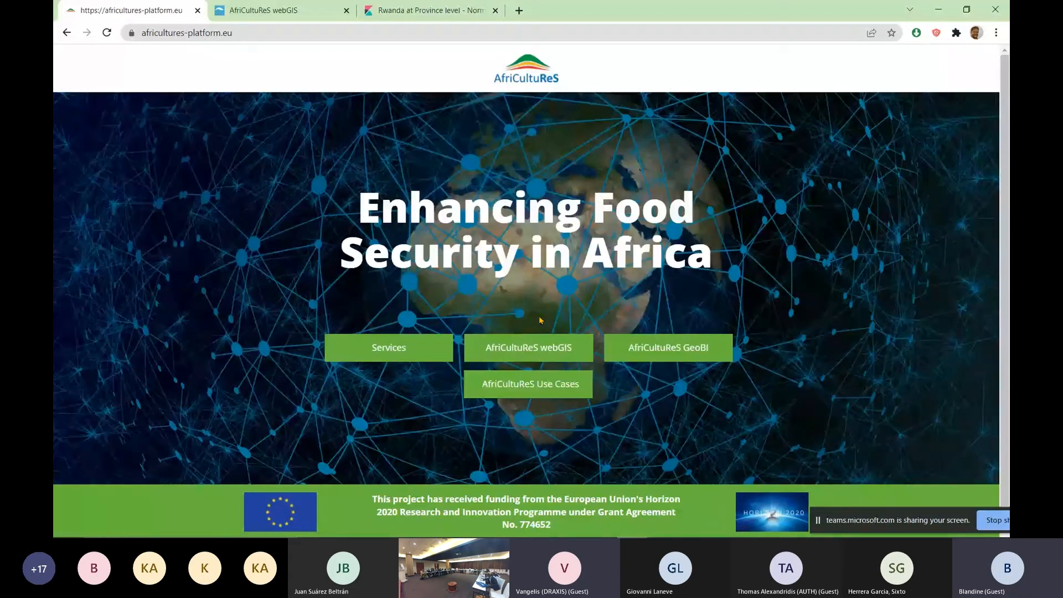
# Open the AfriCultuReS webGIS from the platform's home page and locate Rwanda on the base map
pyautogui.click(526, 353)
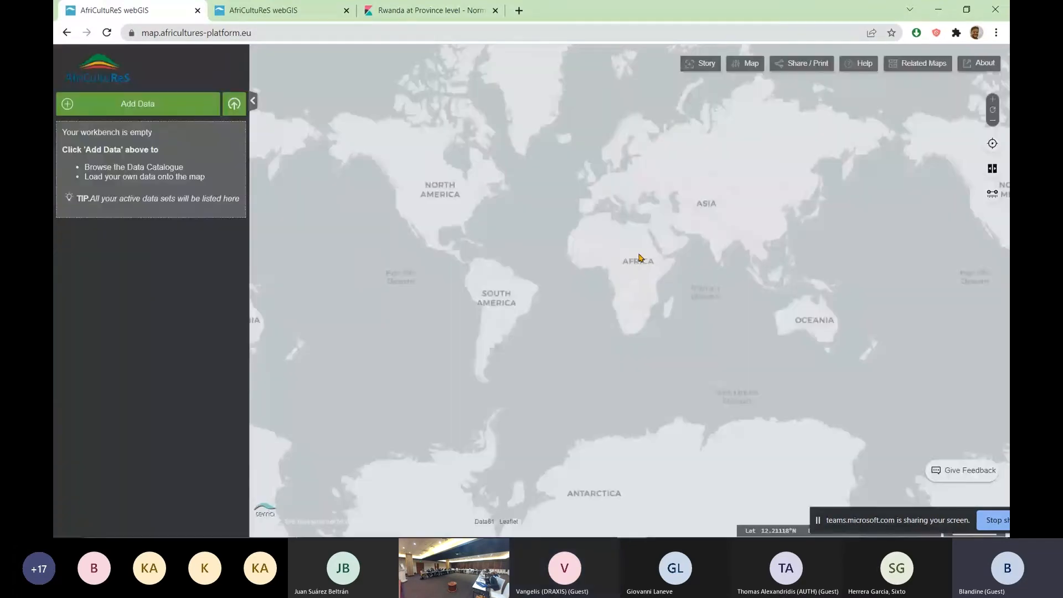
pyautogui.scroll(2, 631, 261)
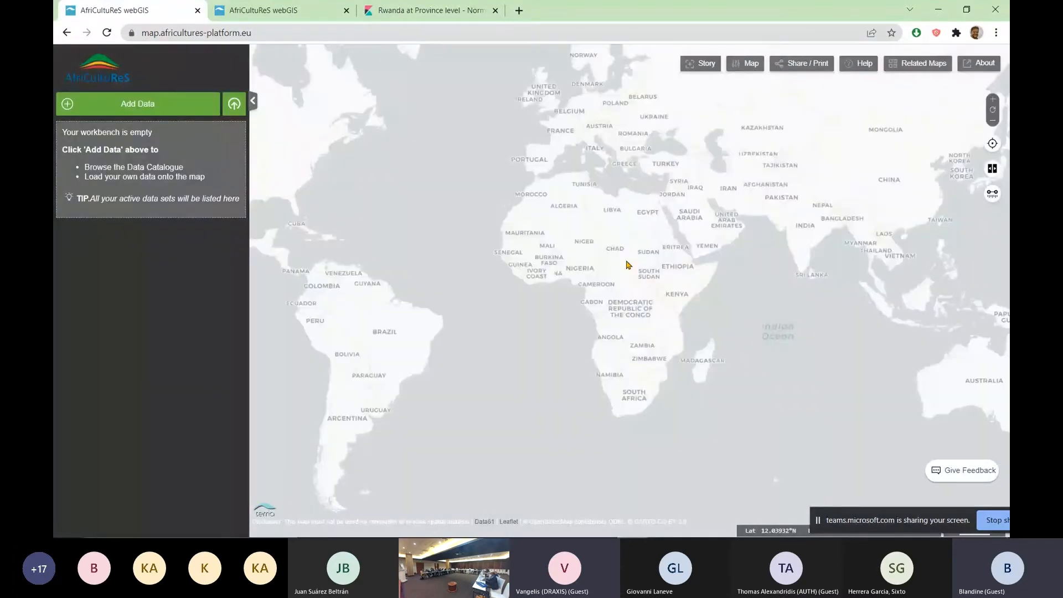
pyautogui.scroll(2, 628, 264)
pyautogui.scroll(2, 566, 262)
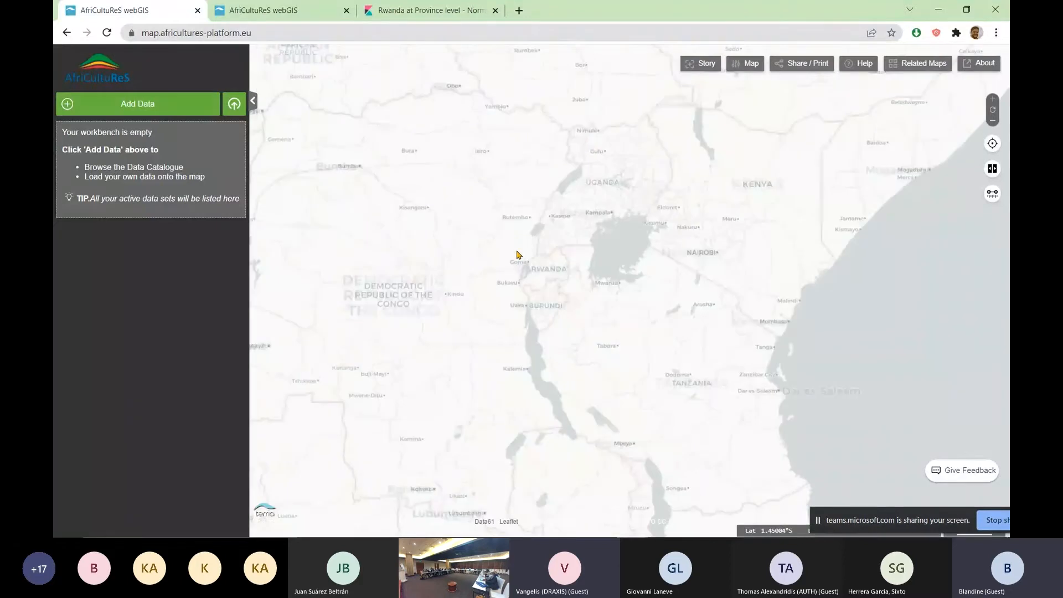
pyautogui.scroll(2, 519, 255)
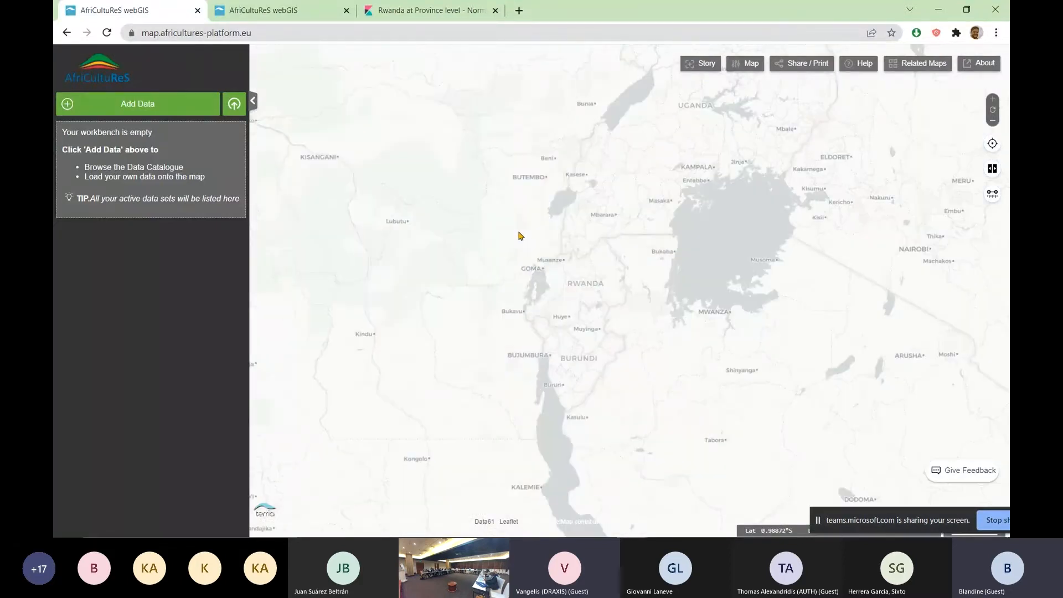
pyautogui.scroll(2, 515, 232)
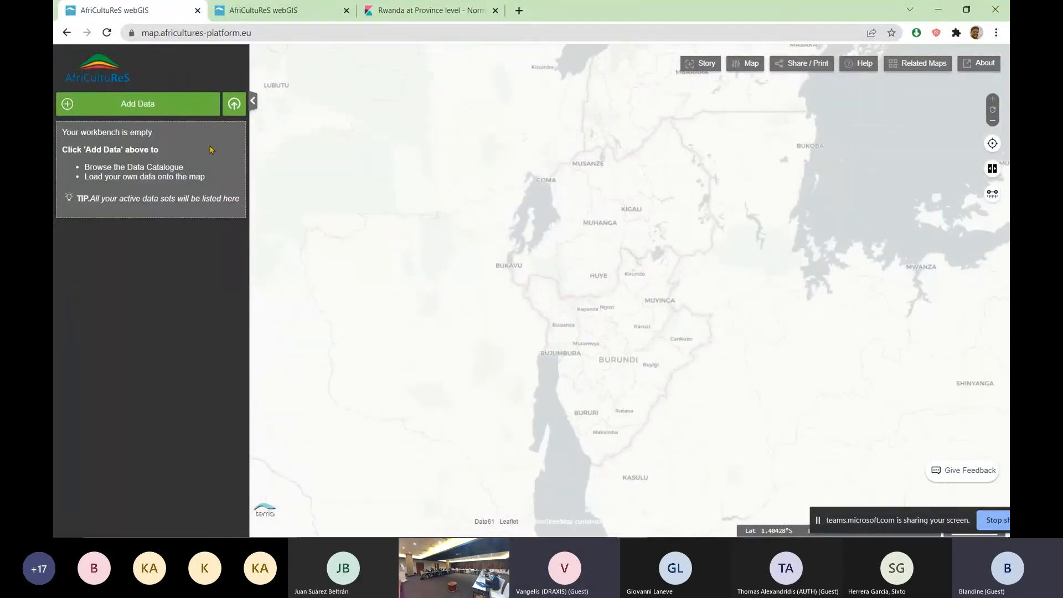
# Add the Extreme low/high daily temperatures - NCEP/GEFS data set from the catalogue's Weather Extremes Early Warning group to the map
pyautogui.click(153, 109)
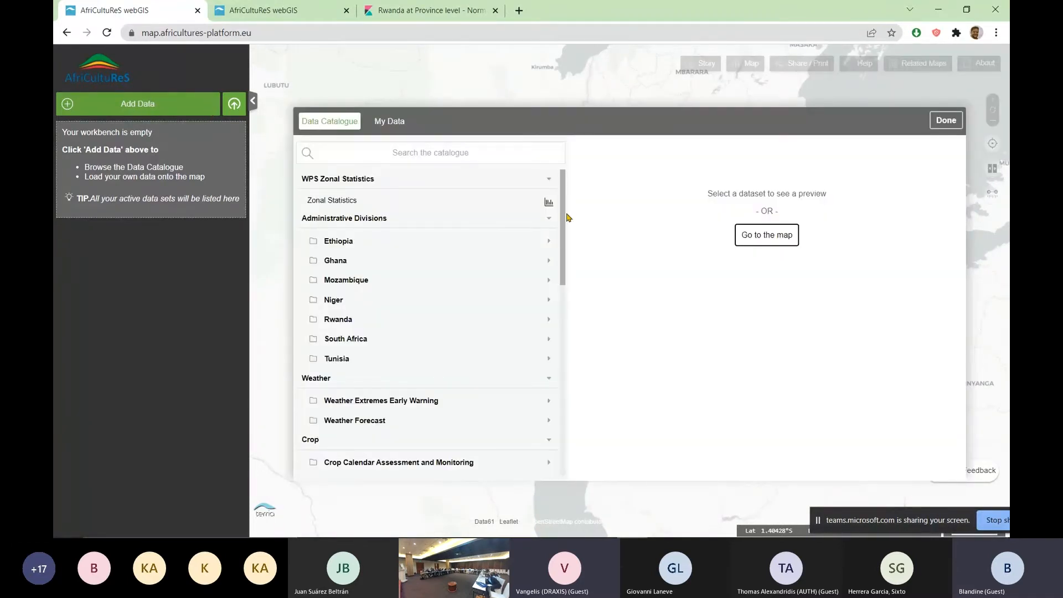
pyautogui.moveTo(562, 217)
pyautogui.mouseDown()
pyautogui.moveTo(574, 311)
pyautogui.moveTo(571, 209)
pyautogui.mouseUp()
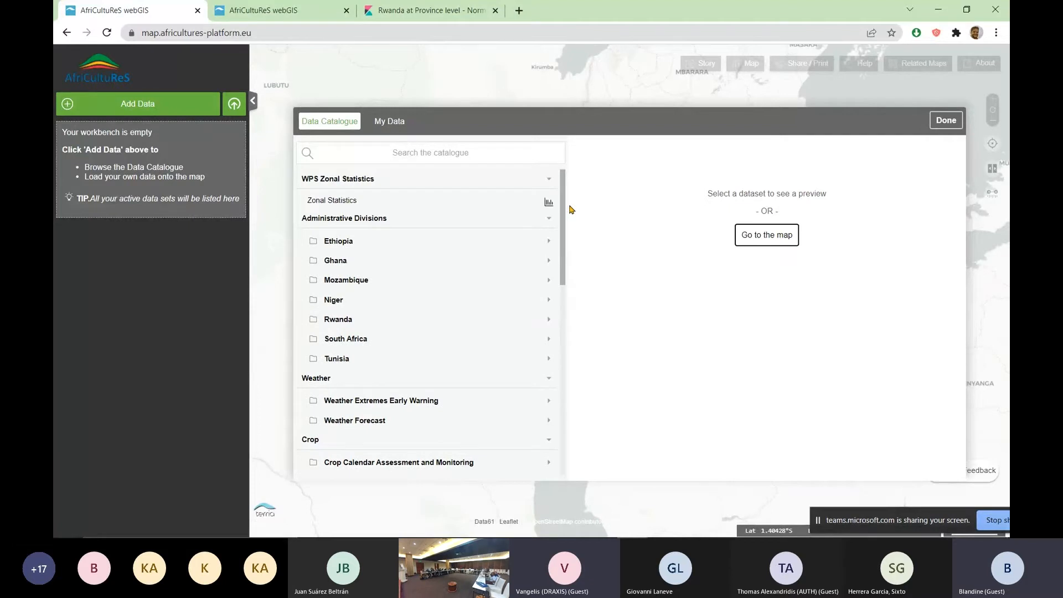
pyautogui.scroll(-1, 370, 350)
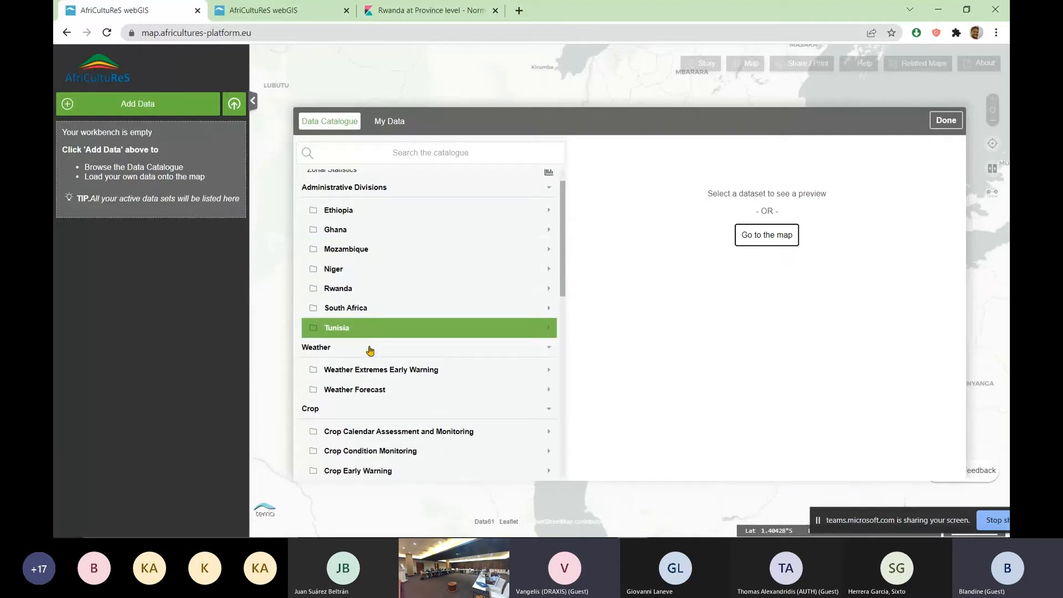
pyautogui.scroll(-1, 369, 350)
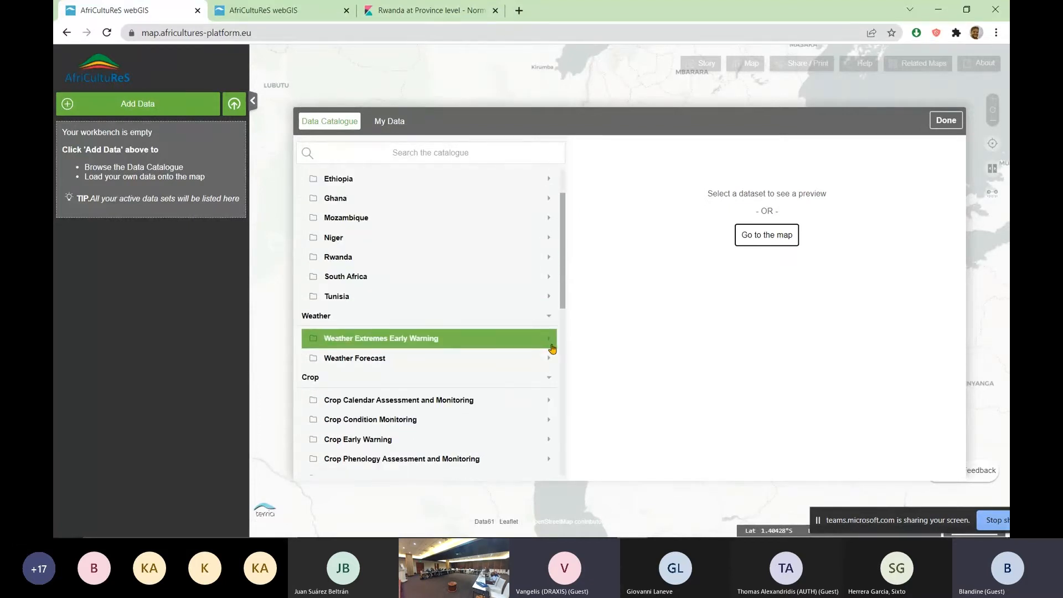
pyautogui.click(551, 345)
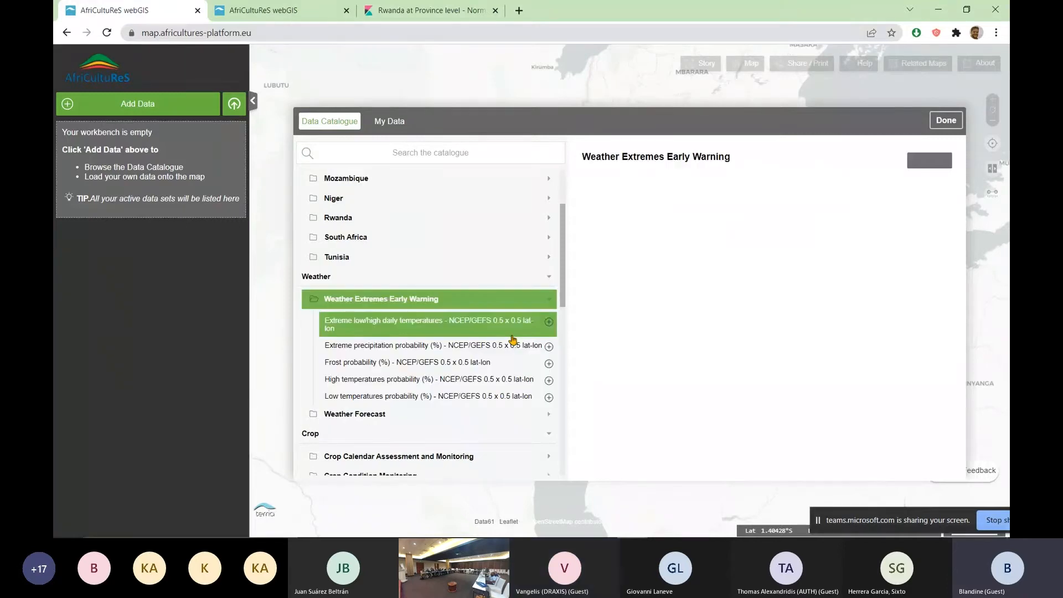
pyautogui.scroll(-2, 510, 339)
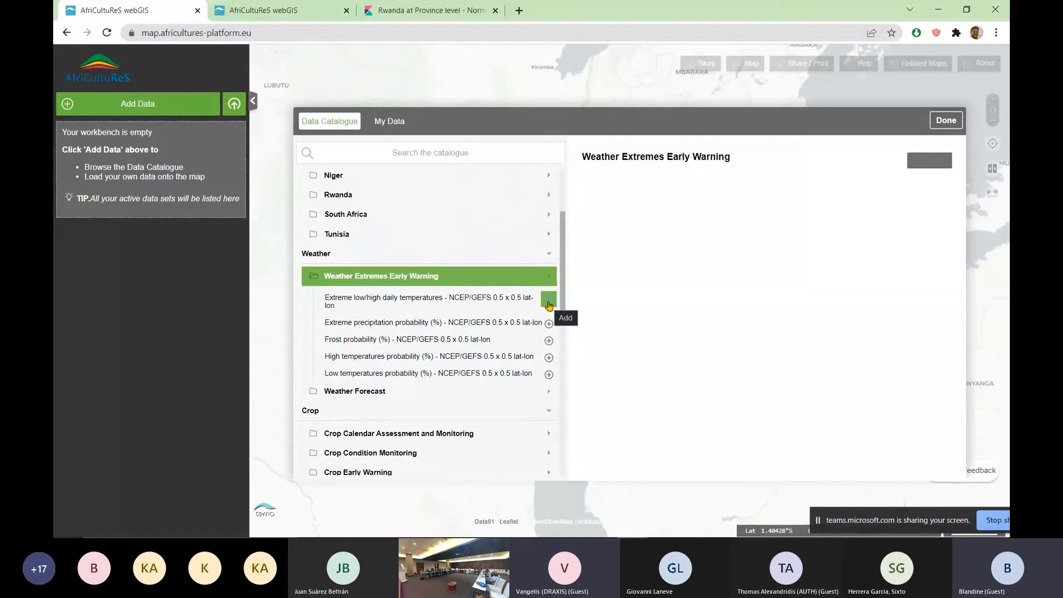
pyautogui.click(548, 304)
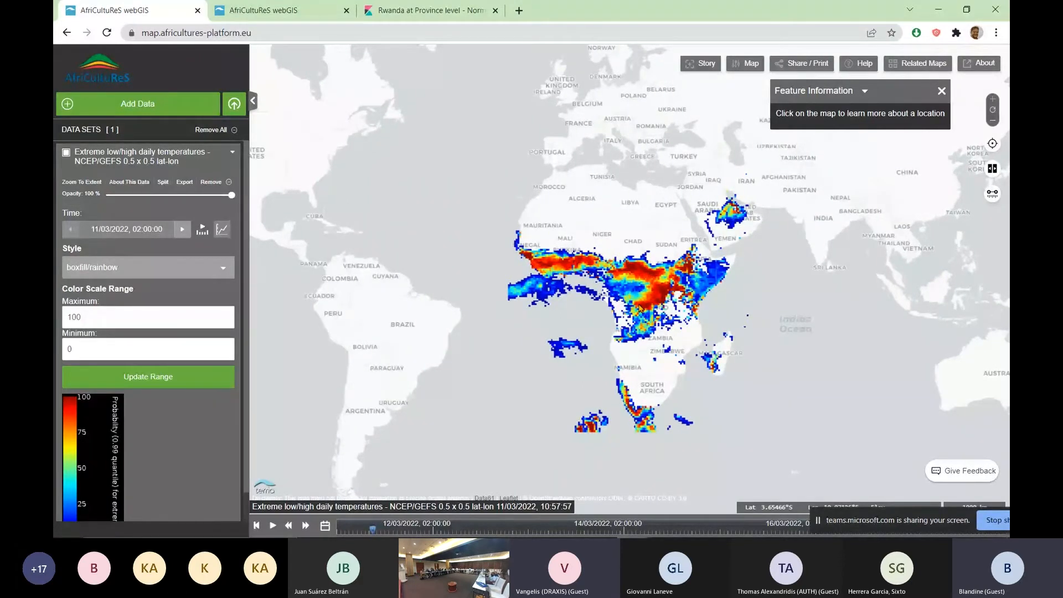
# Dismiss the feature information box and set the extreme temperatures layer's opacity to 42% over Rwanda
pyautogui.scroll(2, 639, 309)
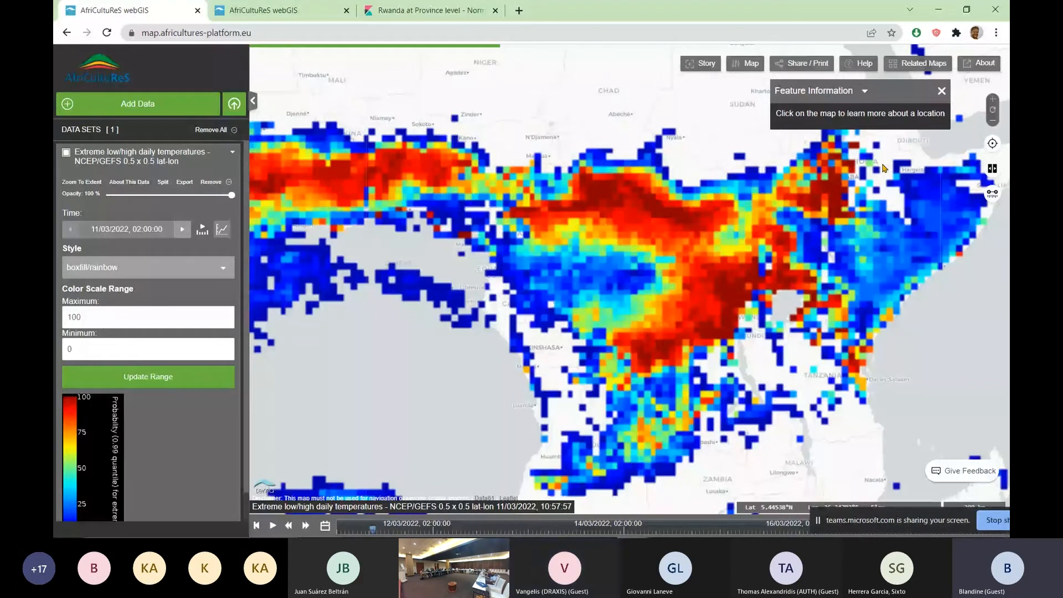
pyautogui.click(942, 90)
pyautogui.scroll(1, 915, 405)
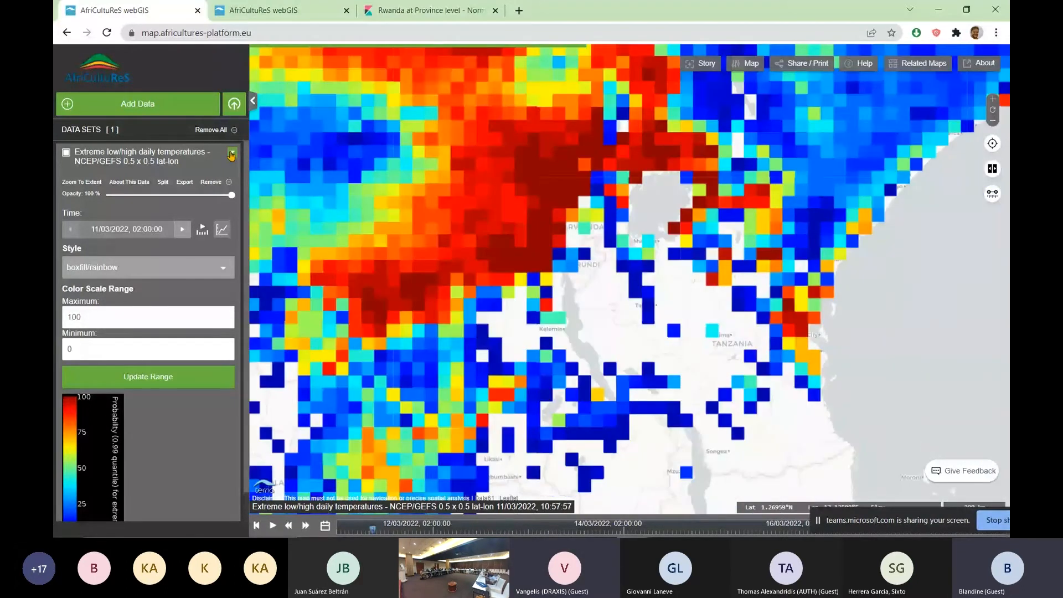
pyautogui.scroll(1, 371, 224)
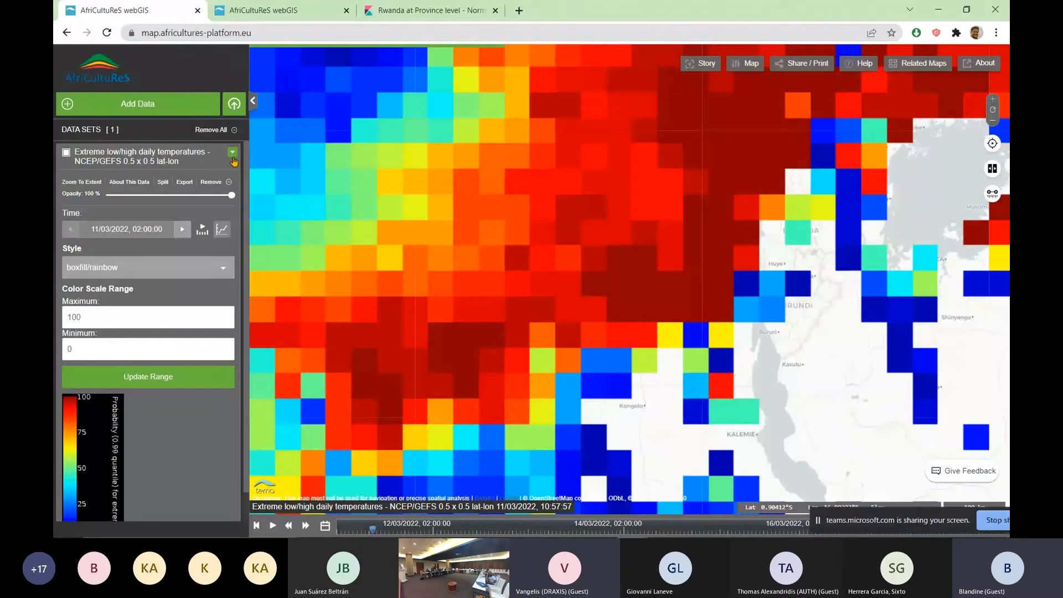
pyautogui.moveTo(232, 195); pyautogui.dragTo(129, 195)
pyautogui.moveTo(759, 362); pyautogui.dragTo(759, 243)
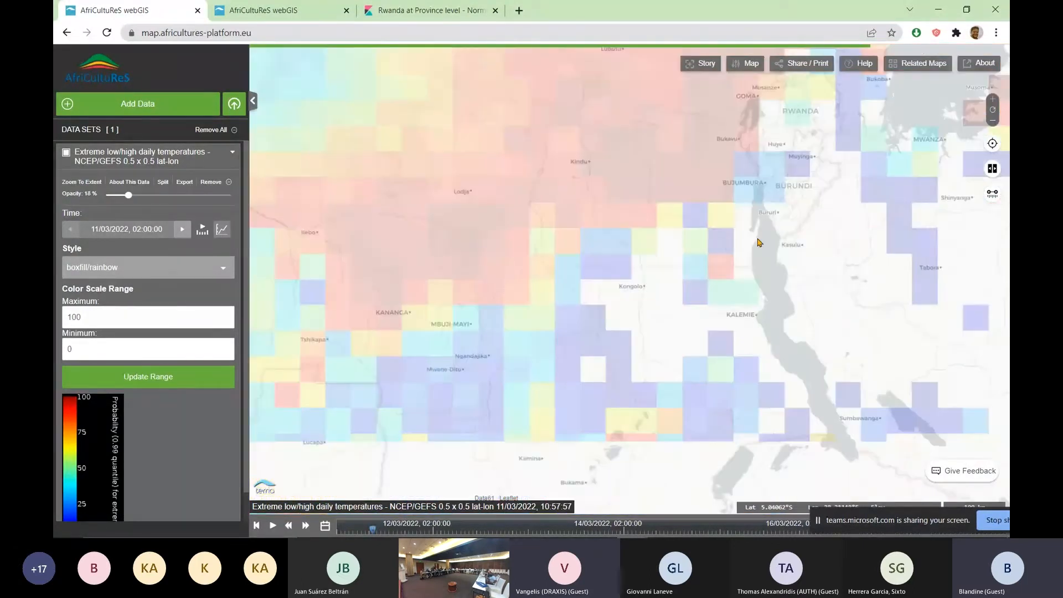
pyautogui.moveTo(730, 117); pyautogui.dragTo(425, 239)
pyautogui.scroll(1, 425, 239)
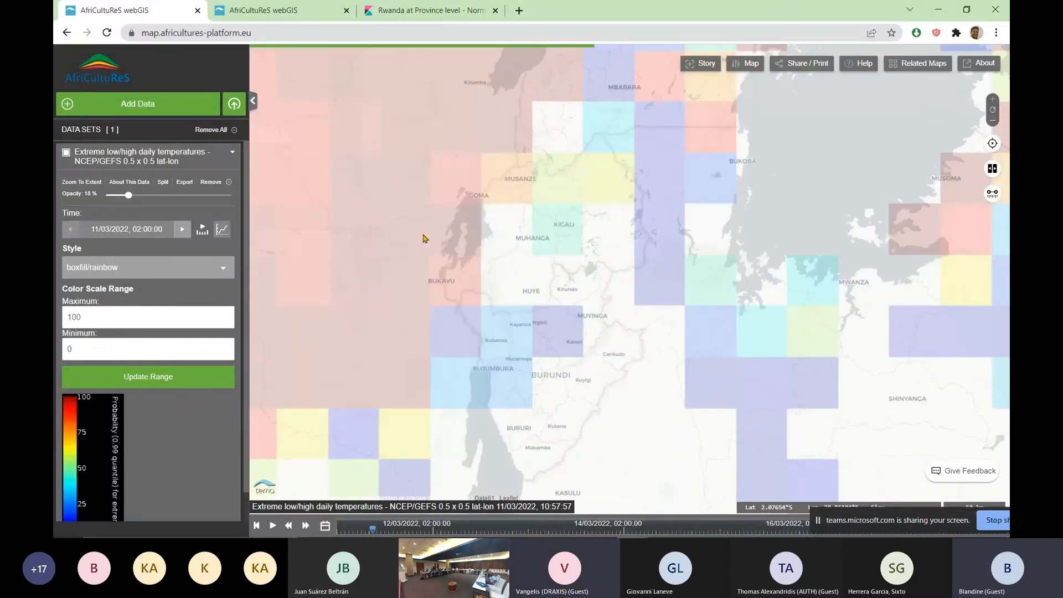
pyautogui.moveTo(128, 195); pyautogui.dragTo(158, 196)
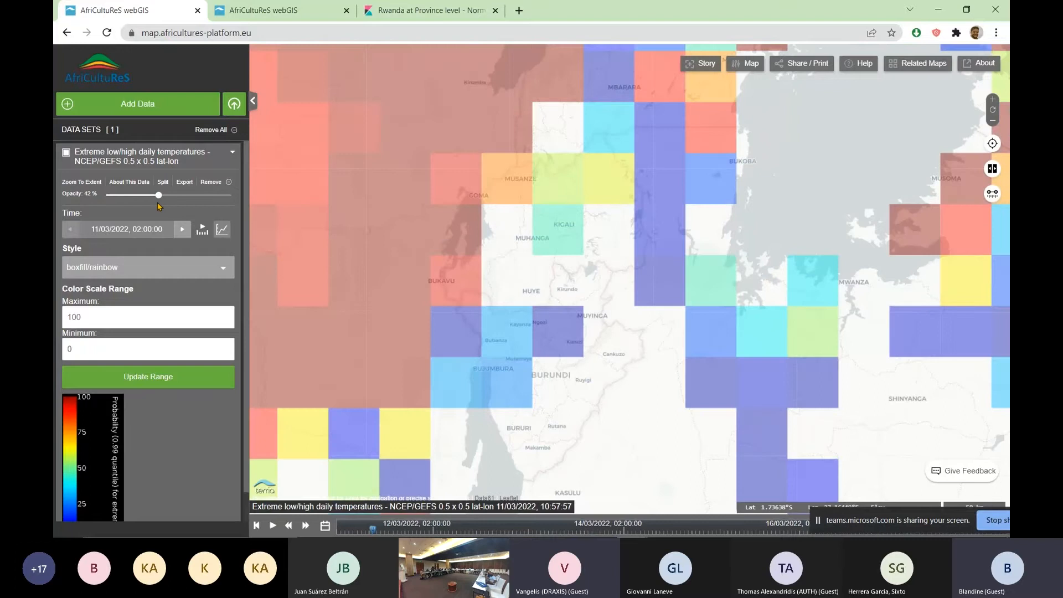
# Review the extreme temperatures data set's description and service details, and return to the map
pyautogui.click(134, 188)
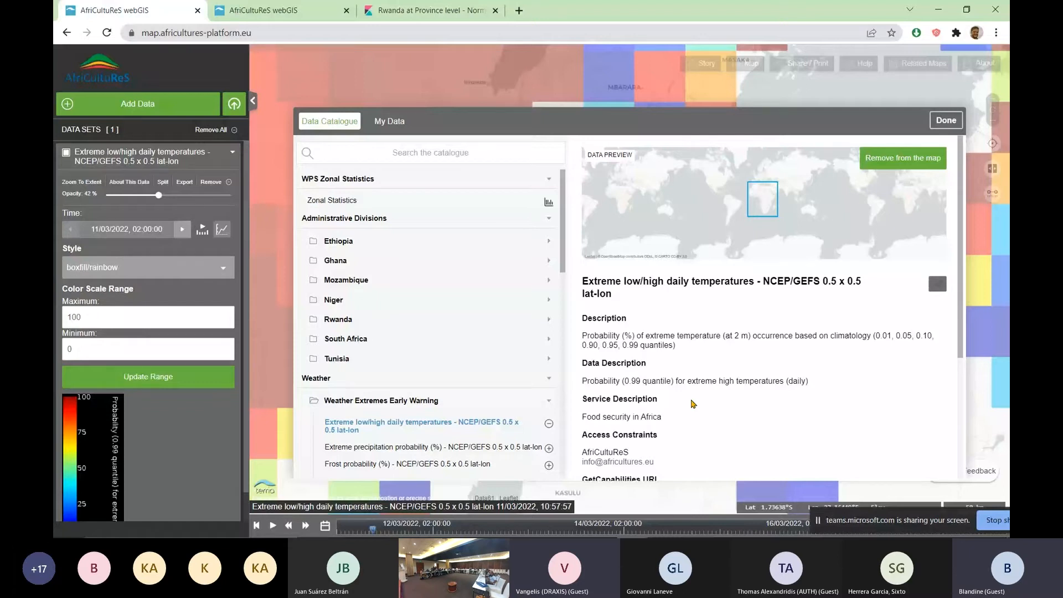
pyautogui.scroll(-2, 692, 403)
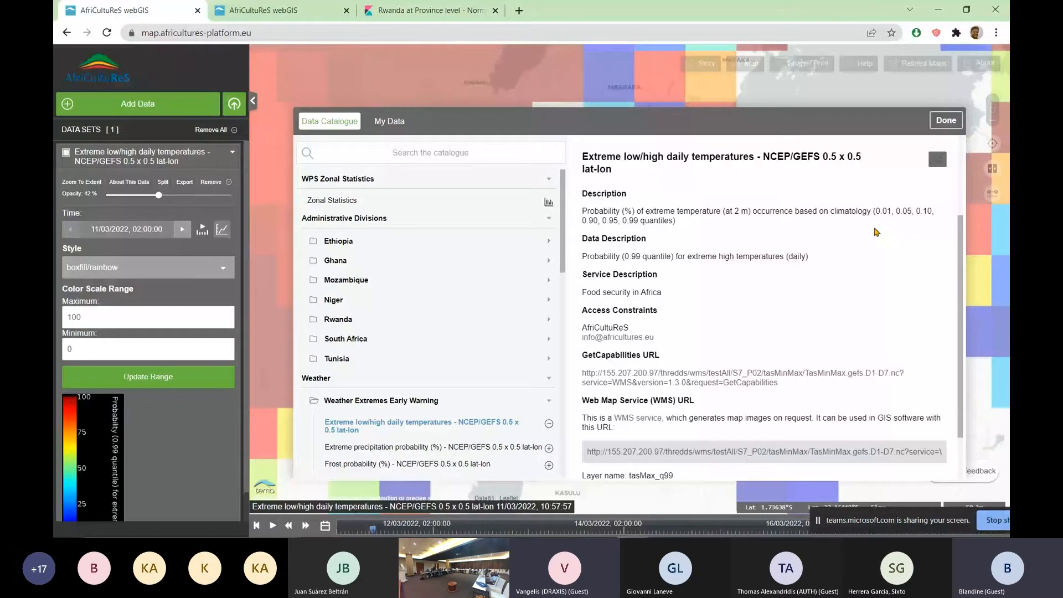
pyautogui.scroll(2, 877, 231)
pyautogui.click(943, 129)
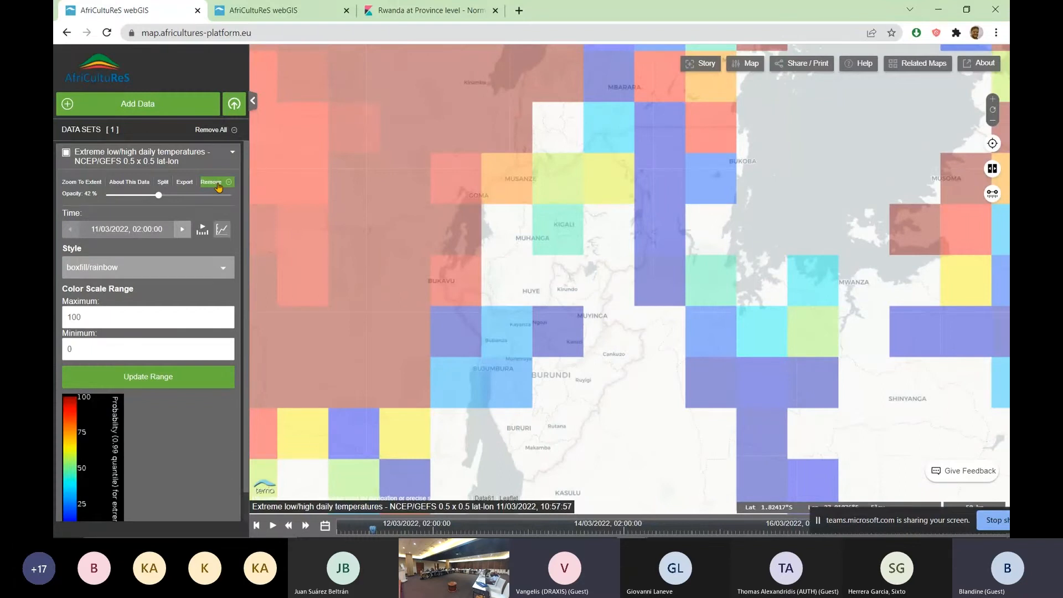
# Set the extreme temperatures layer's time to 12/03/2022, 02:00:00 and its opacity to 56%
pyautogui.click(123, 232)
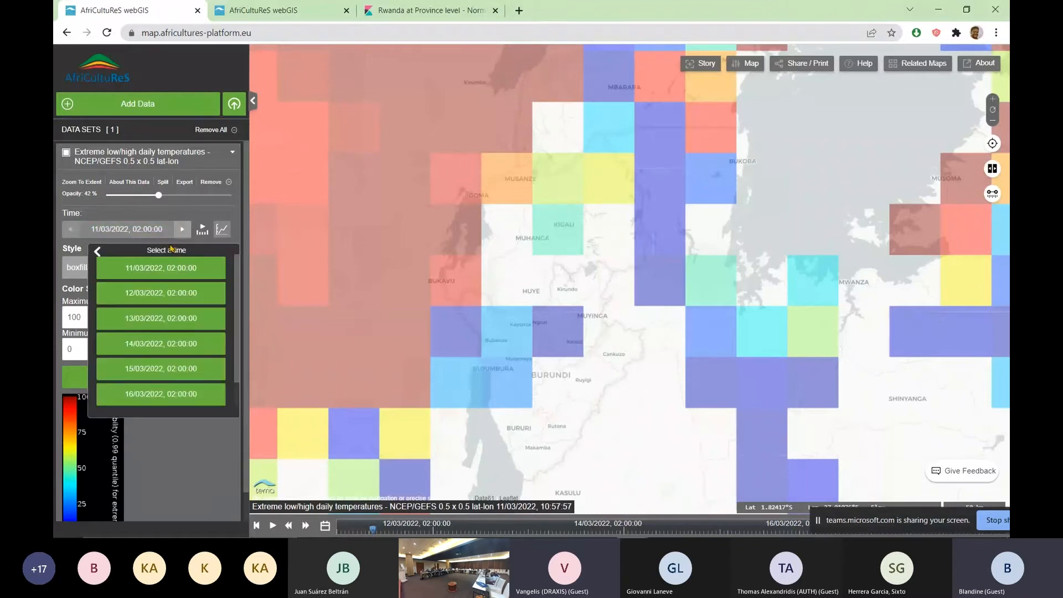
pyautogui.click(167, 296)
pyautogui.moveTo(158, 195); pyautogui.dragTo(176, 196)
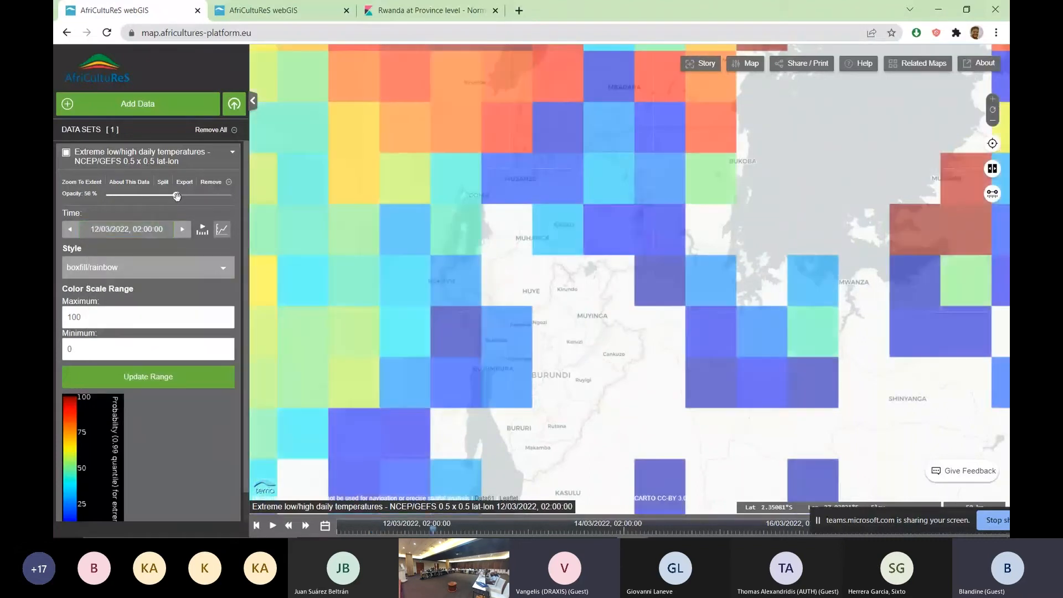
pyautogui.scroll(-2, 505, 298)
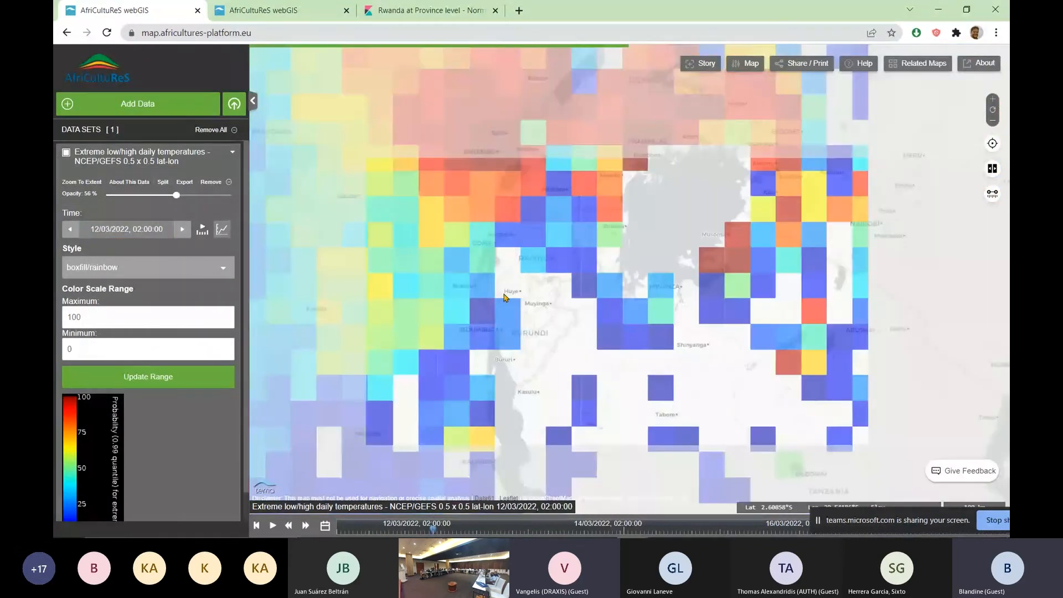
# Show the forecast for 14/03/2022, advance it to 15/03/2022, 02:00:00 and set the layer's opacity to 52%
pyautogui.click(136, 231)
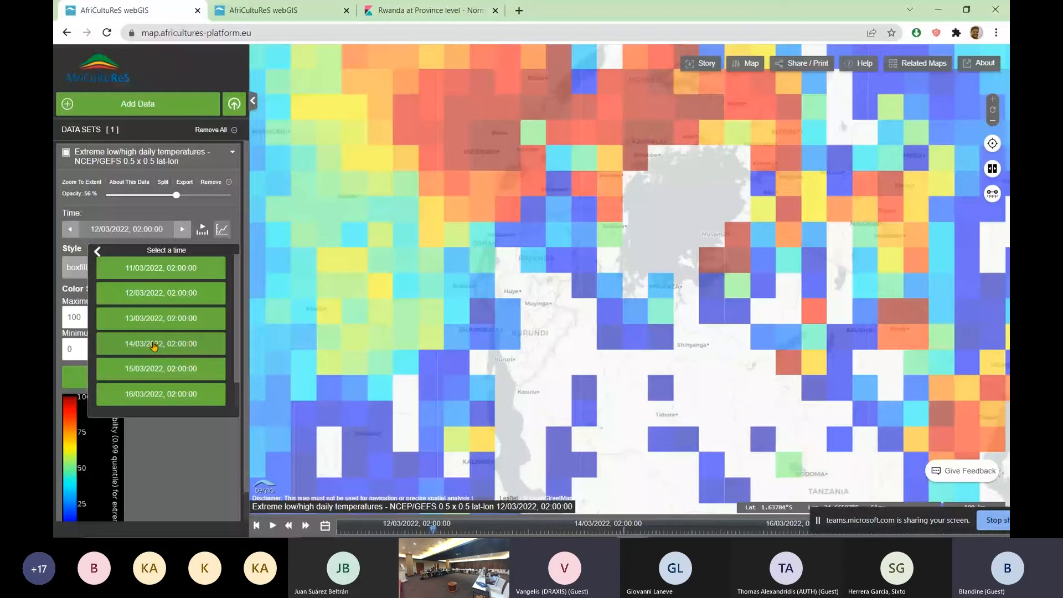
pyautogui.click(154, 346)
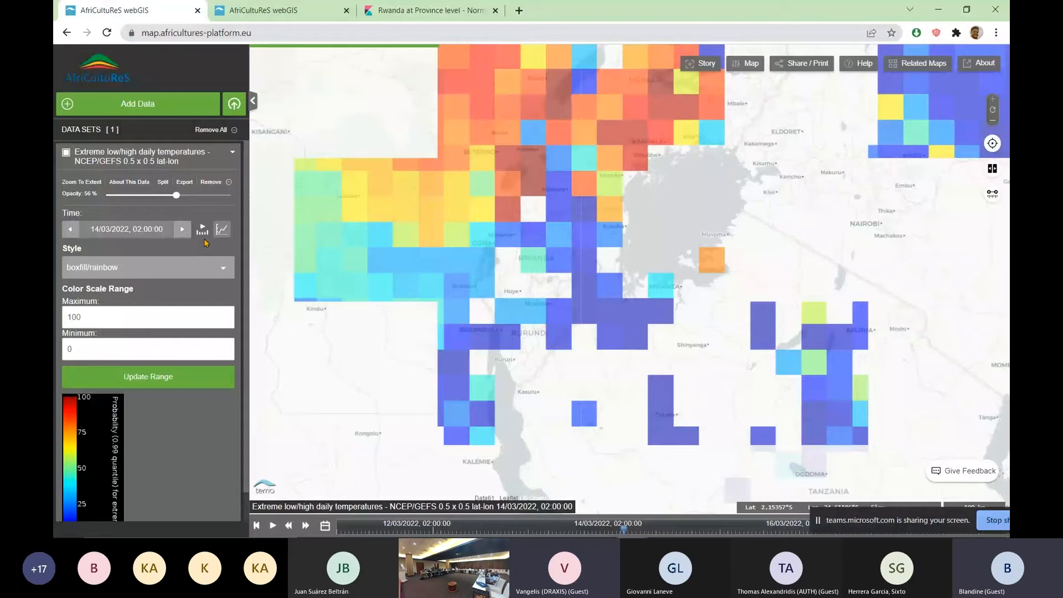
pyautogui.click(182, 228)
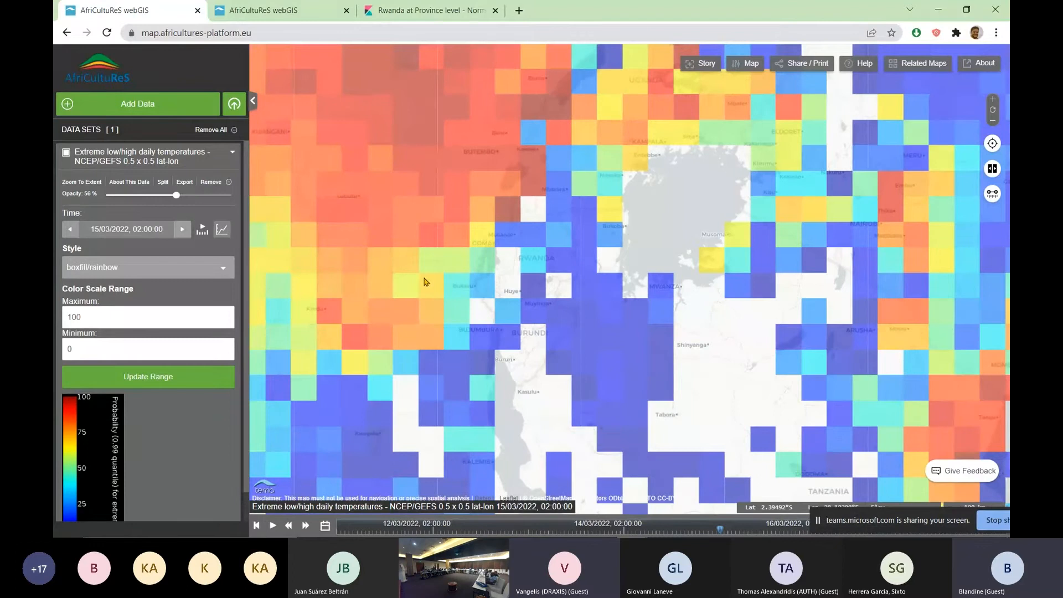
pyautogui.moveTo(176, 195); pyautogui.dragTo(163, 204)
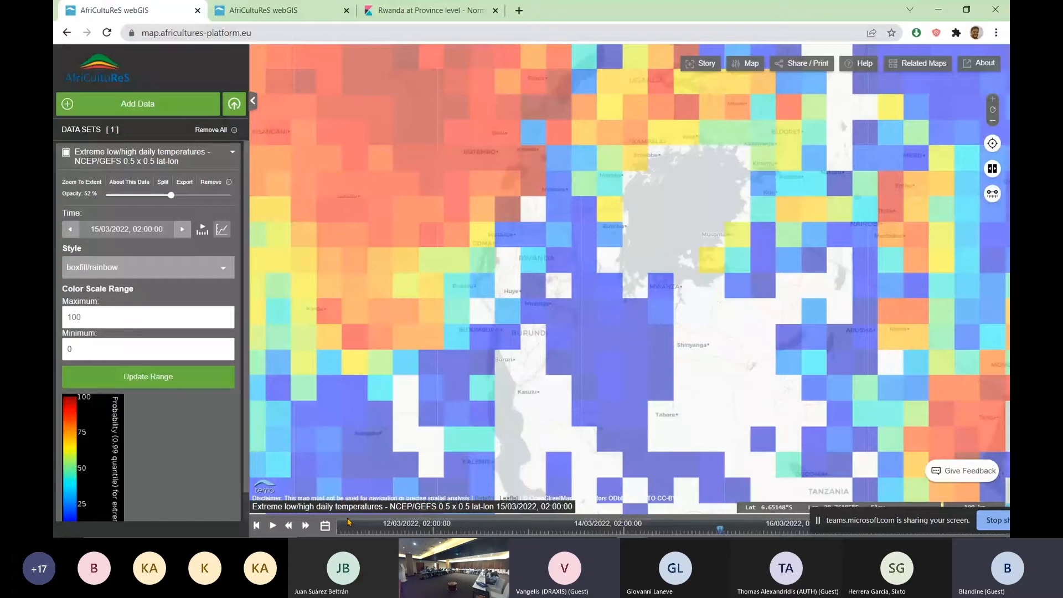
# Move the timeline back to 13/03/2022, play the forecast animation and pause it at 16/03/2022
pyautogui.moveTo(718, 532)
pyautogui.mouseDown()
pyautogui.moveTo(432, 532)
pyautogui.moveTo(534, 530)
pyautogui.mouseUp()
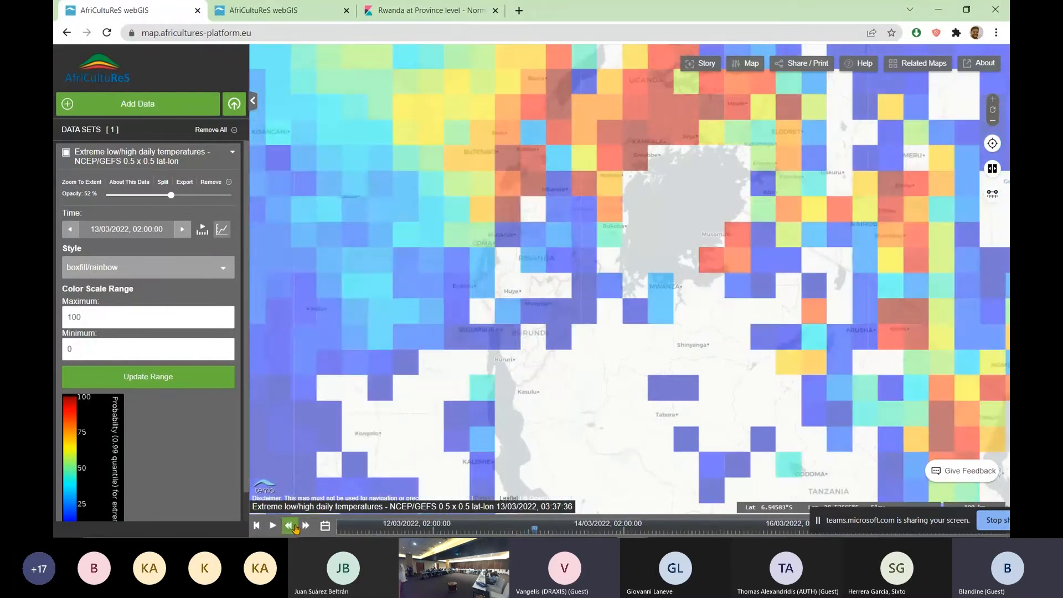
pyautogui.click(289, 525)
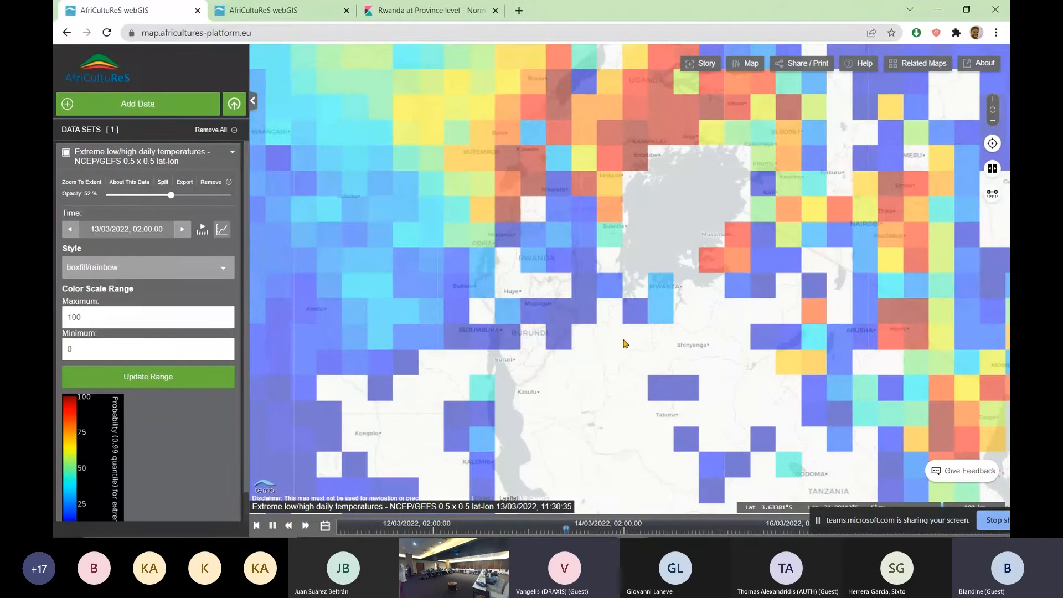
pyautogui.scroll(-1, 615, 315)
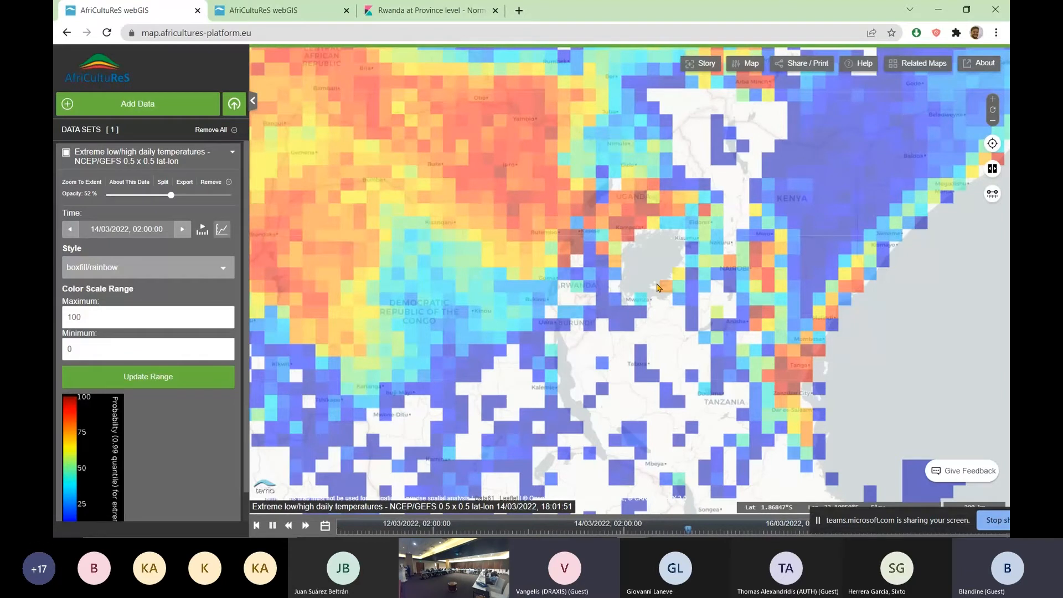
pyautogui.click(272, 525)
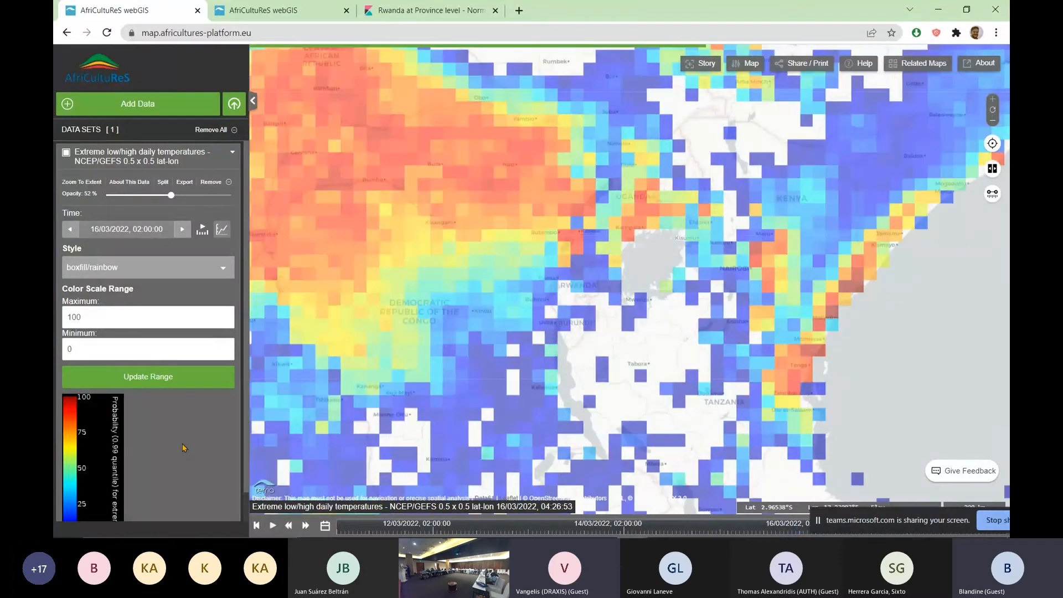
# Examine the probability color legend and the extreme temperature forecast over Rwanda
pyautogui.scroll(-1, 185, 447)
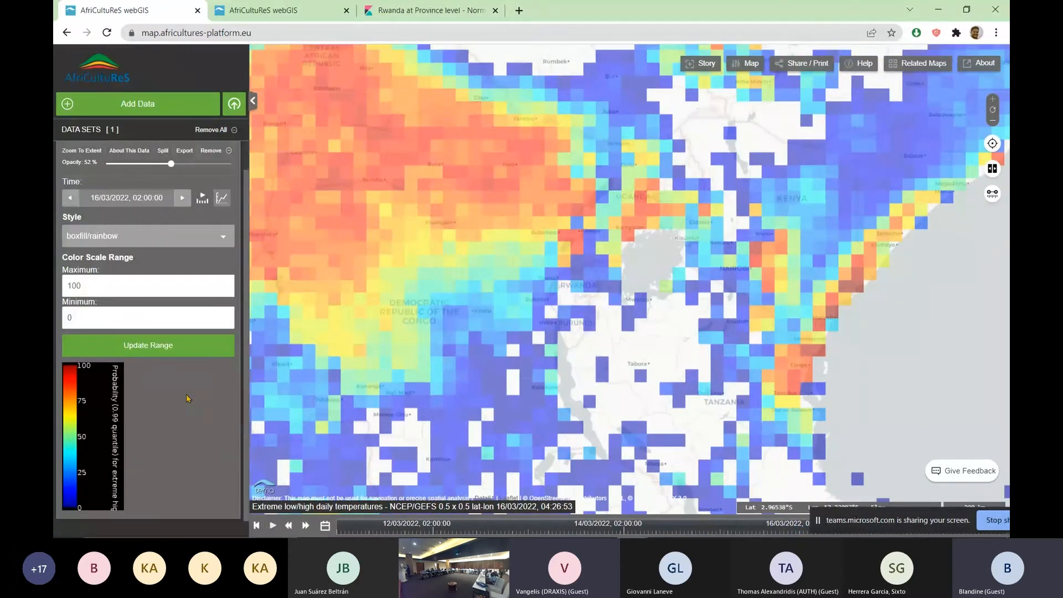
pyautogui.scroll(3, 583, 322)
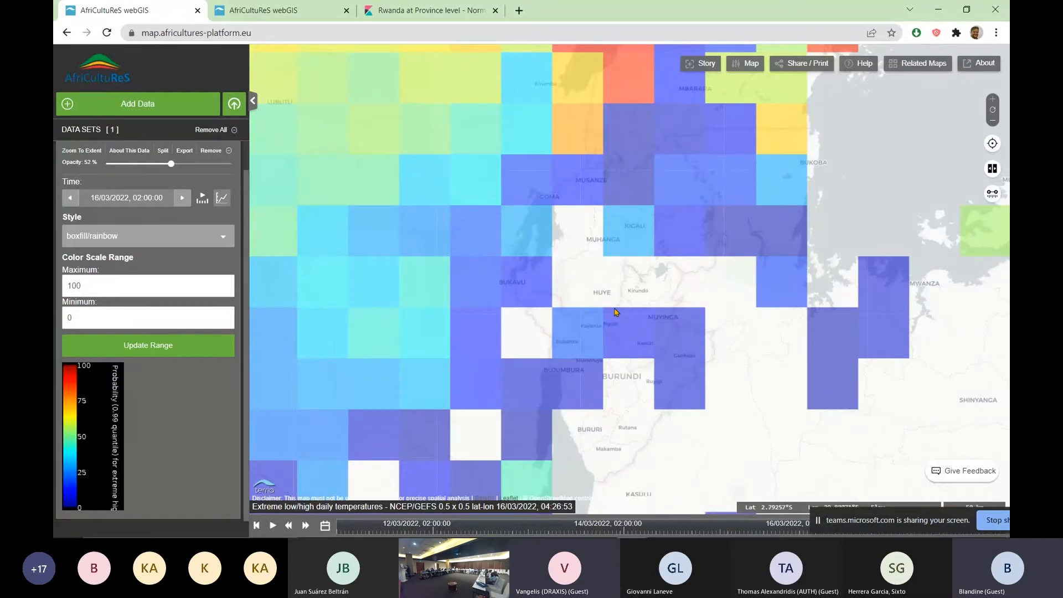
pyautogui.scroll(2, 611, 277)
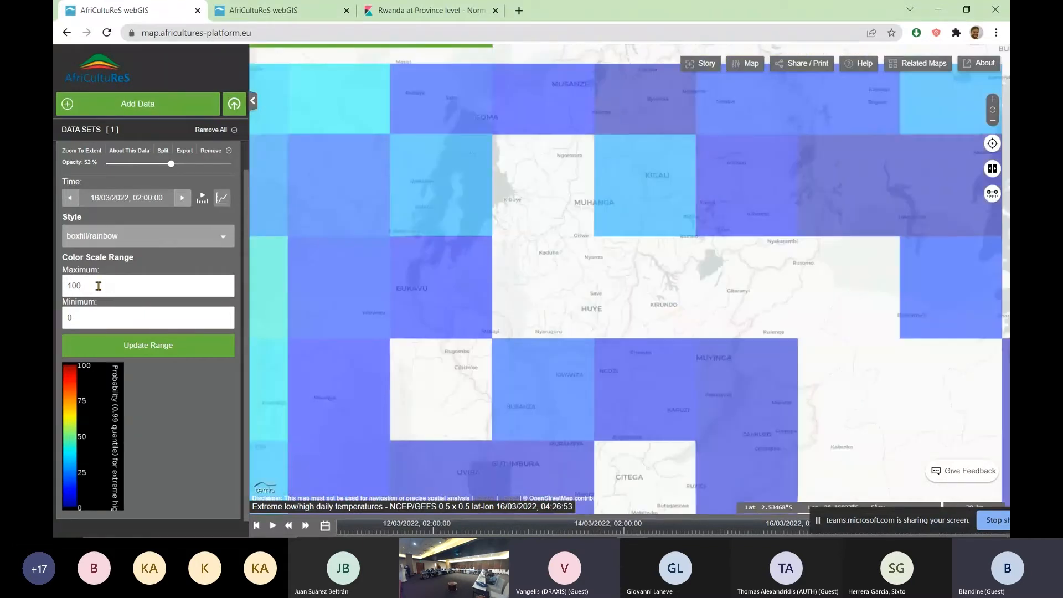
# Set the extreme temperatures layer's color scale minimum to 50
pyautogui.doubleClick(105, 320)
pyautogui.write('50')
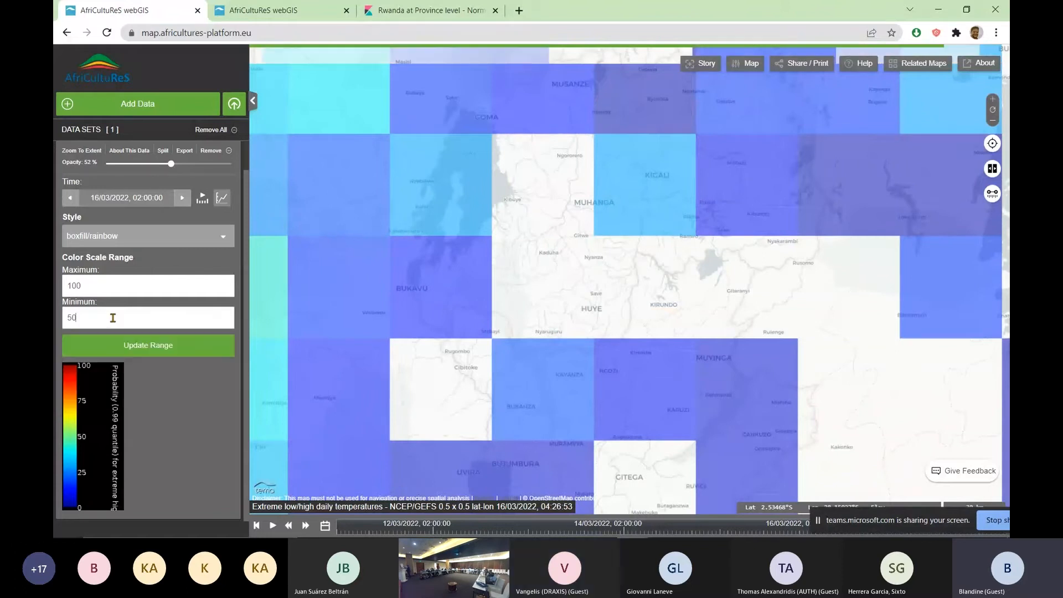
pyautogui.press('Return')
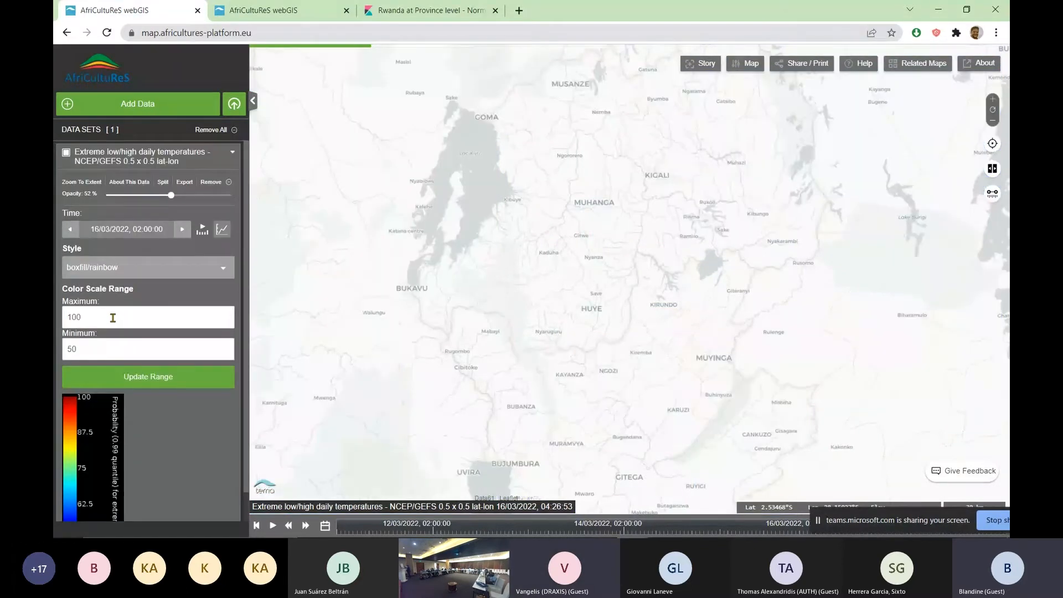
# Set the color scale minimum back to 0 and show the forecast over a wider area around Rwanda
pyautogui.doubleClick(67, 350)
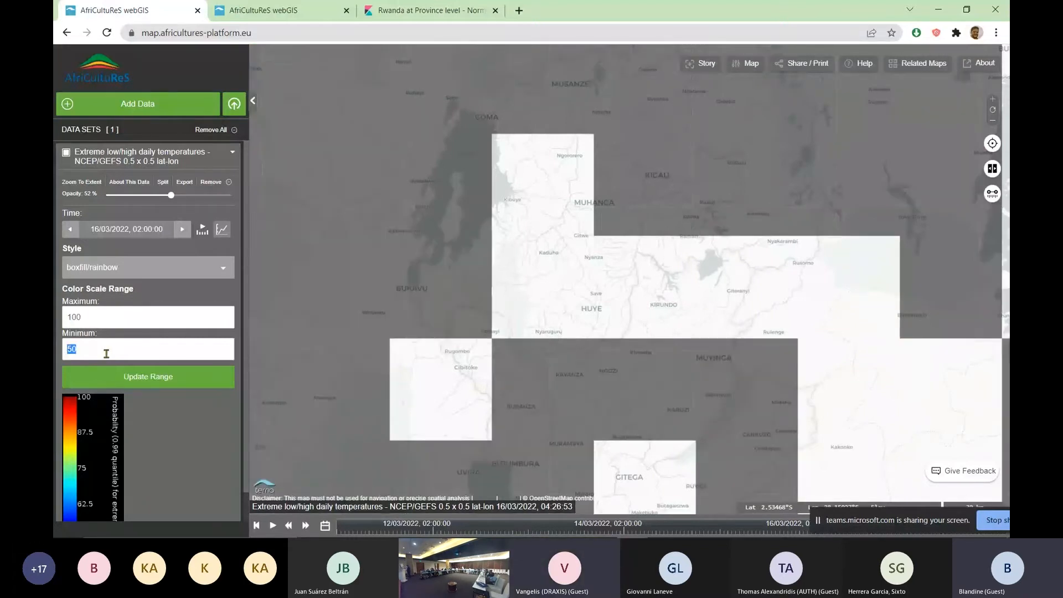
pyautogui.write('0')
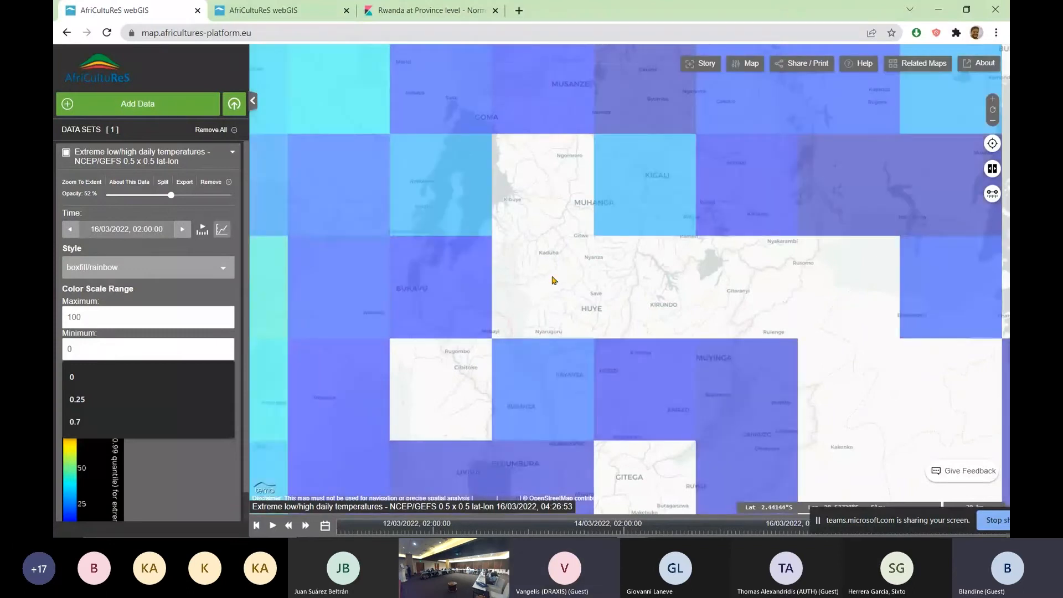
pyautogui.scroll(-1, 552, 280)
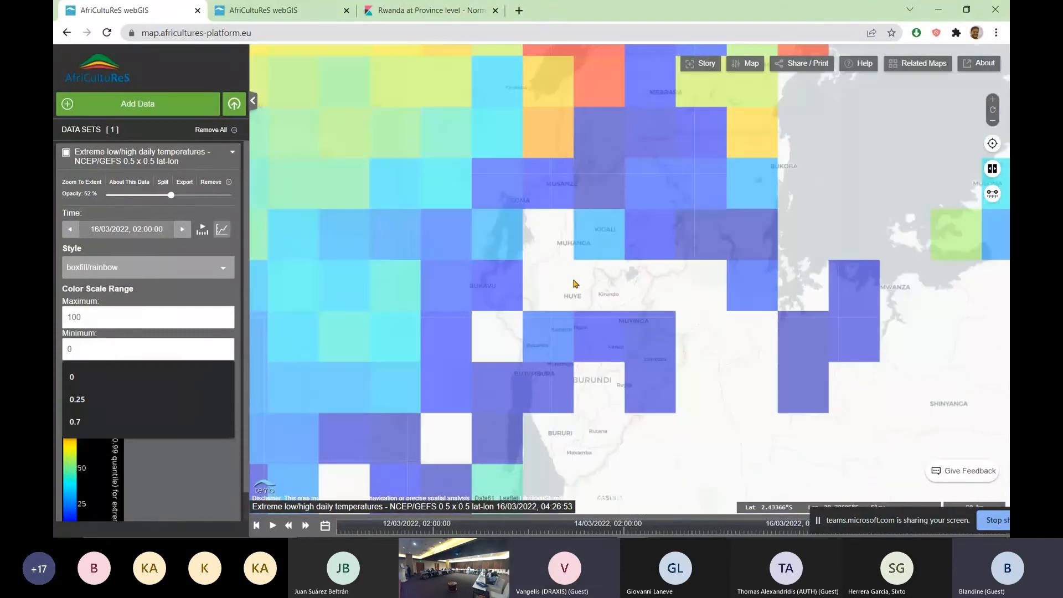
pyautogui.moveTo(574, 284); pyautogui.dragTo(551, 286)
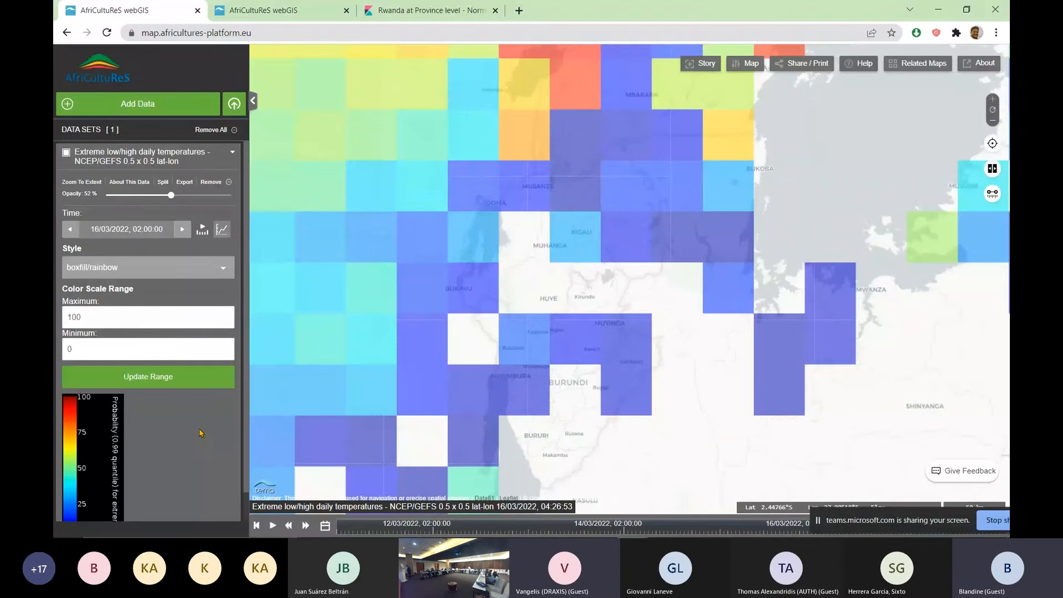
# Change the extreme temperatures layer's style to boxfill/greyscale and view it over Rwanda
pyautogui.scroll(-1, 201, 432)
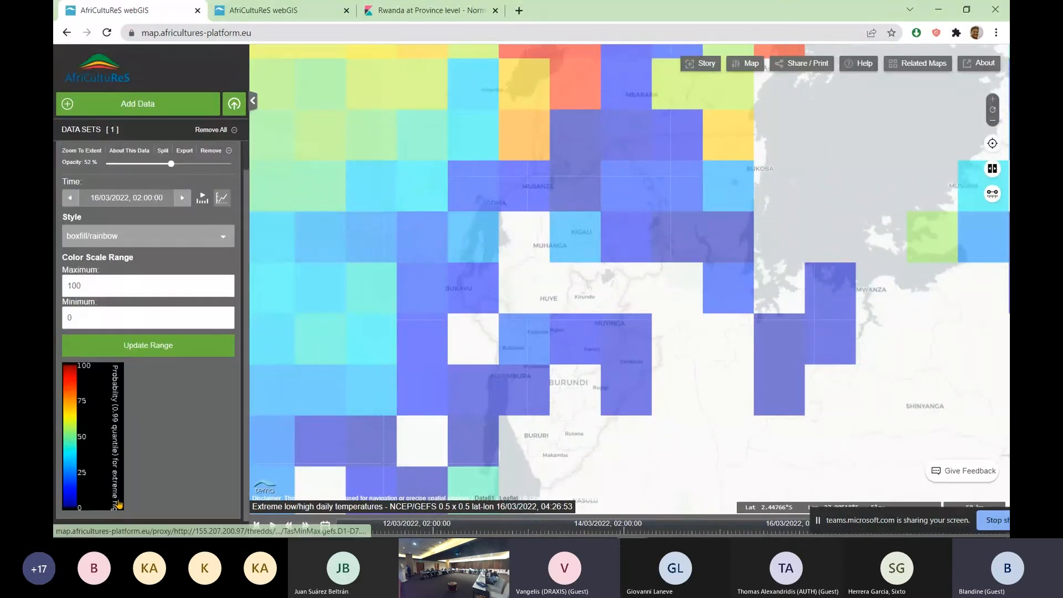
pyautogui.click(162, 240)
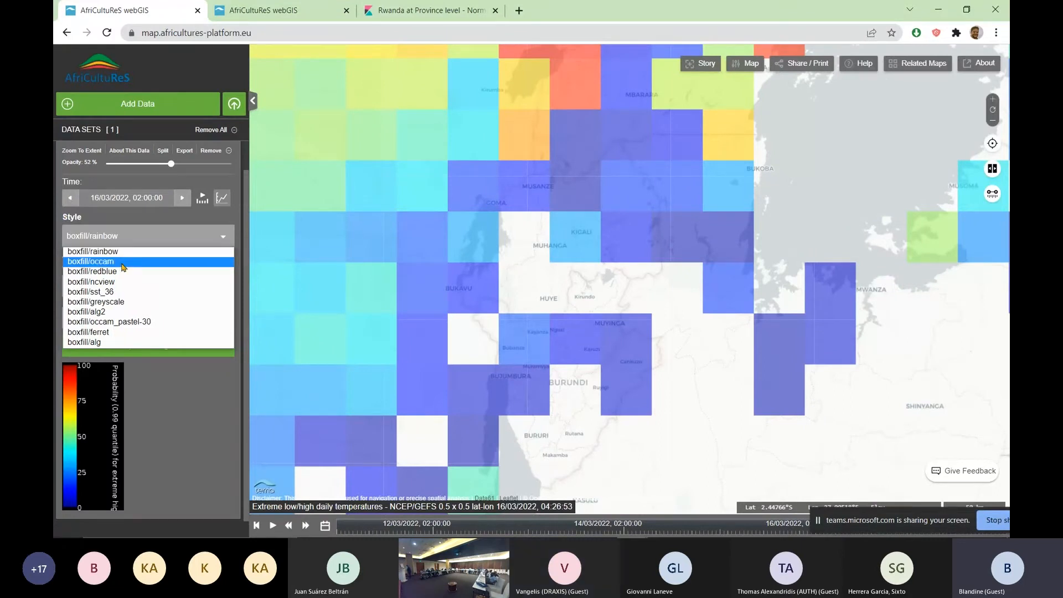
pyautogui.click(108, 306)
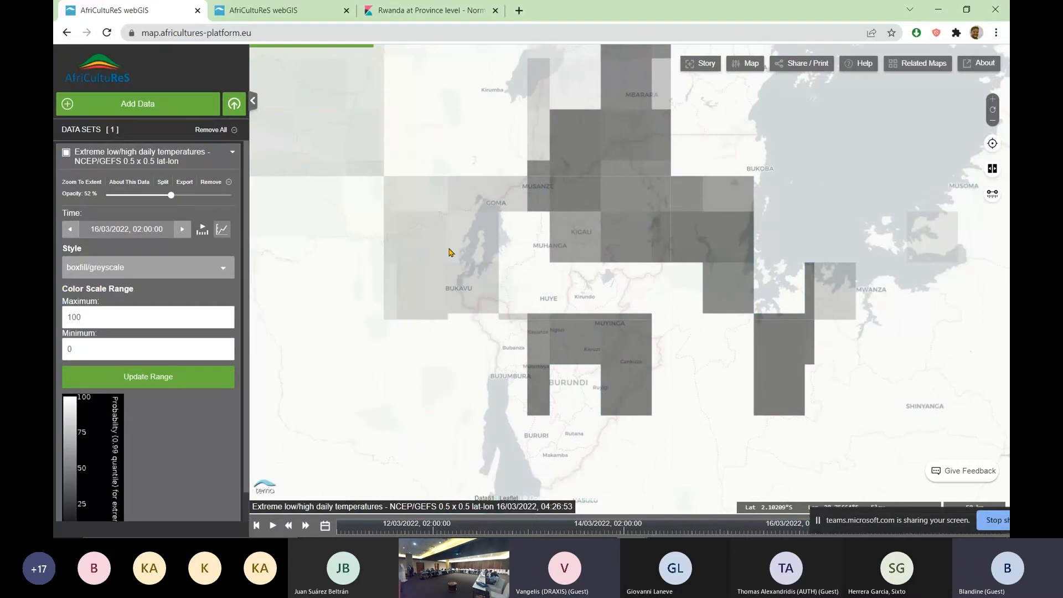
pyautogui.moveTo(614, 300); pyautogui.dragTo(581, 287)
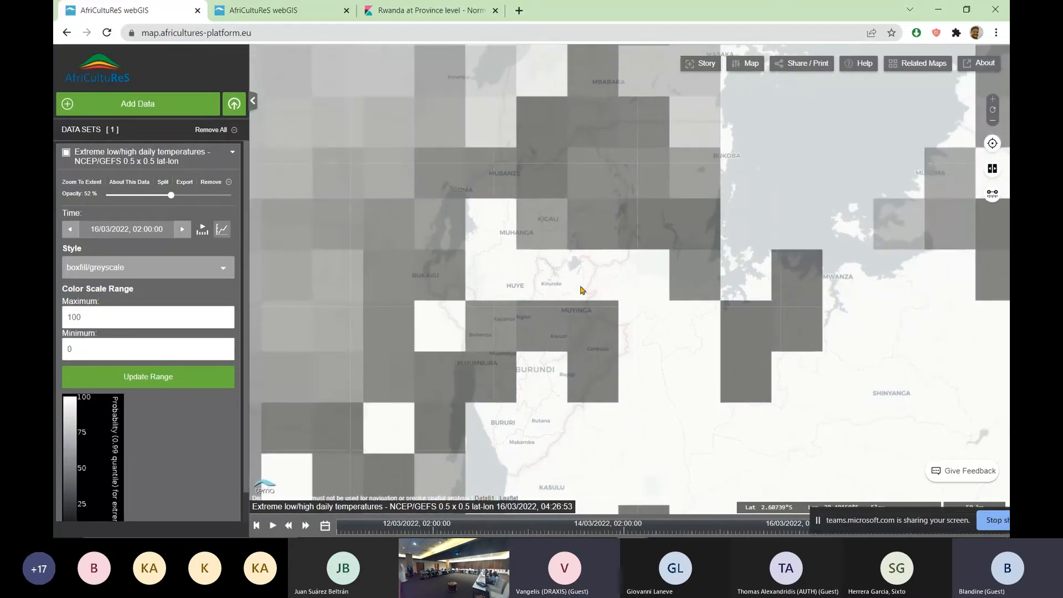
pyautogui.scroll(1, 504, 265)
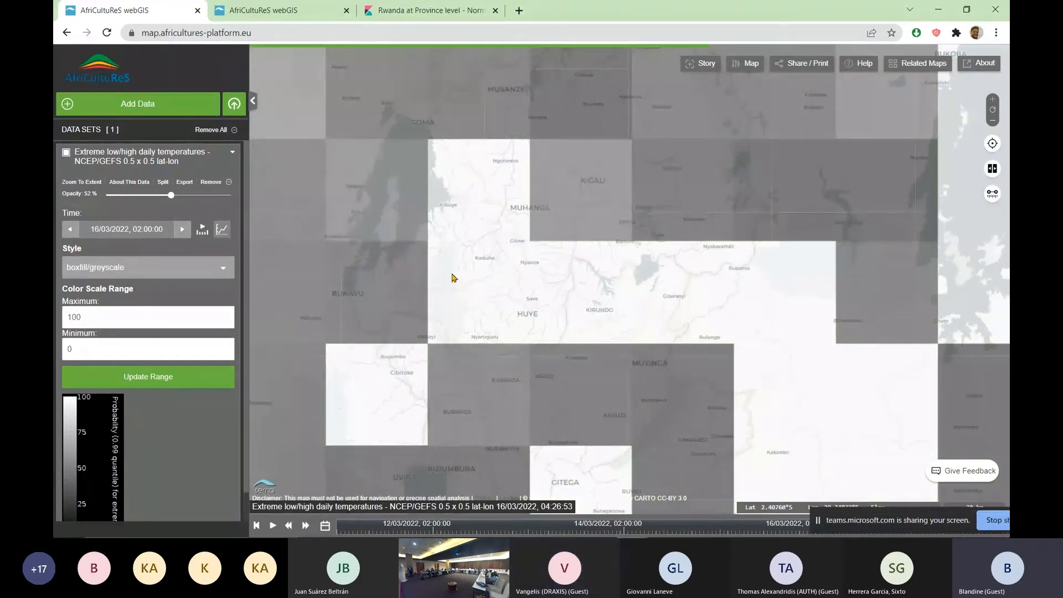
# Restore the extreme temperatures layer's style to boxfill/rainbow
pyautogui.click(162, 274)
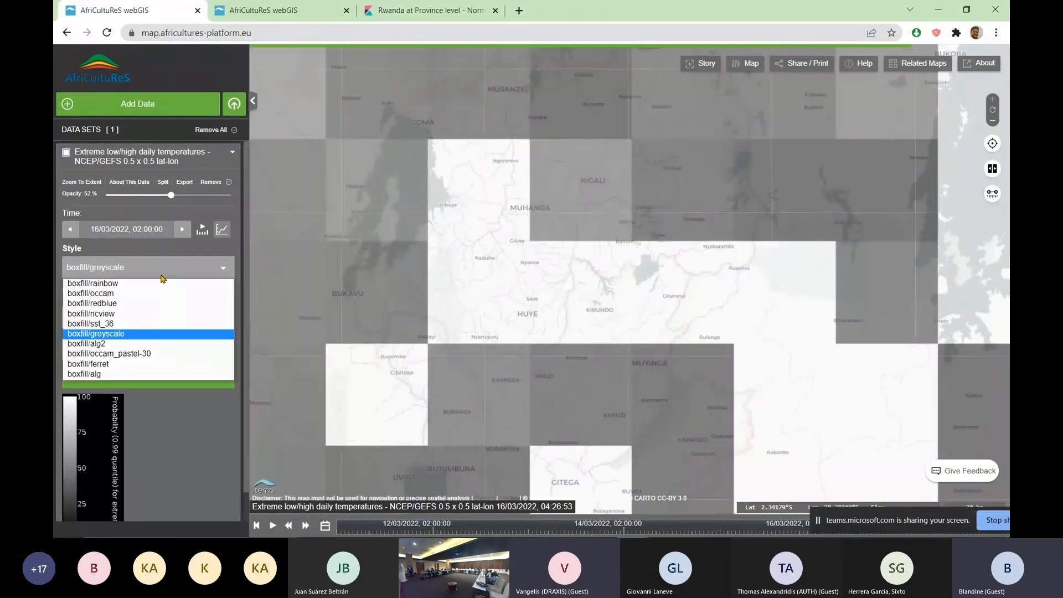
pyautogui.click(161, 283)
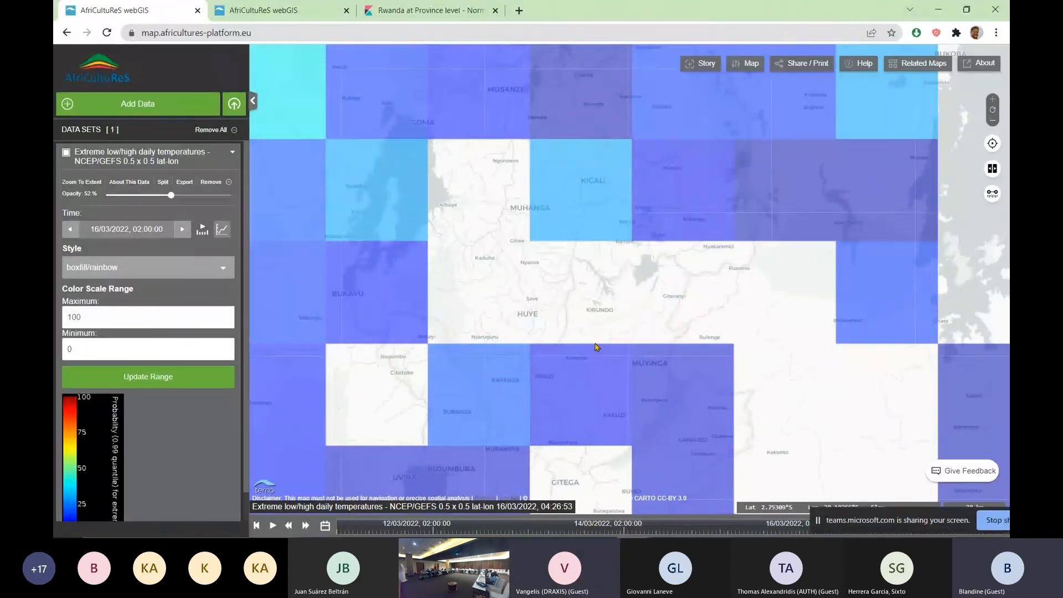
pyautogui.scroll(-2, 558, 305)
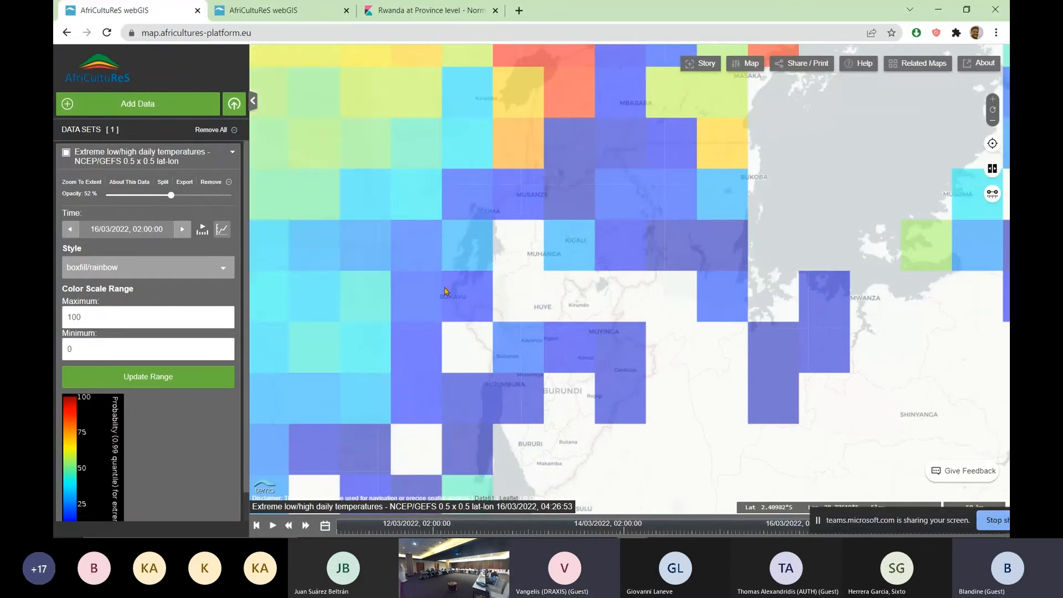
# Collapse and hide the extreme temperatures layer, and add LAI at medium resolution 300m from the Crop Condition Monitoring catalogue
pyautogui.click(233, 154)
pyautogui.click(66, 153)
pyautogui.click(165, 107)
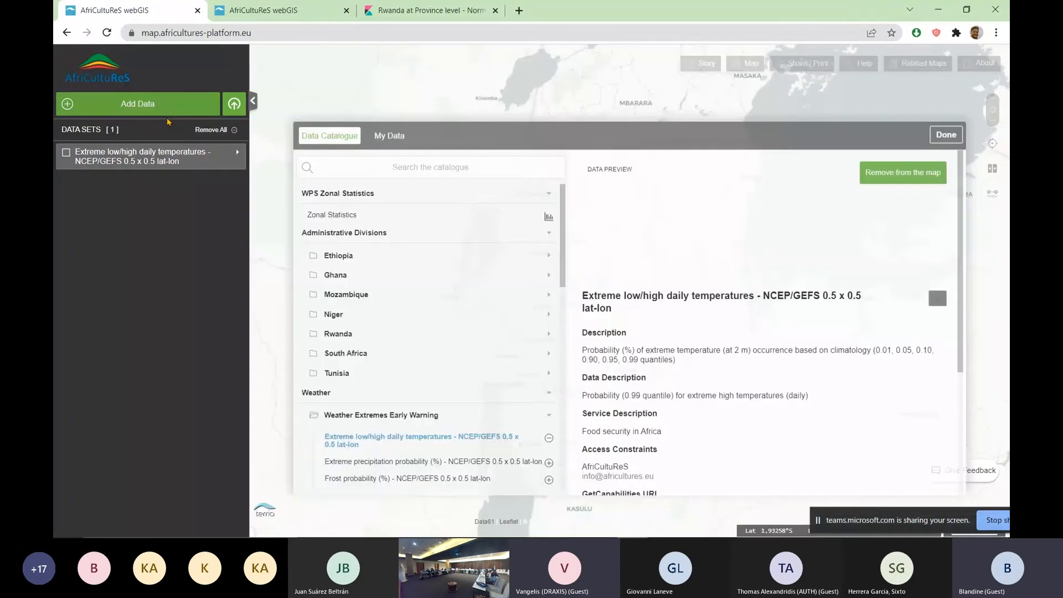
pyautogui.scroll(-5, 554, 334)
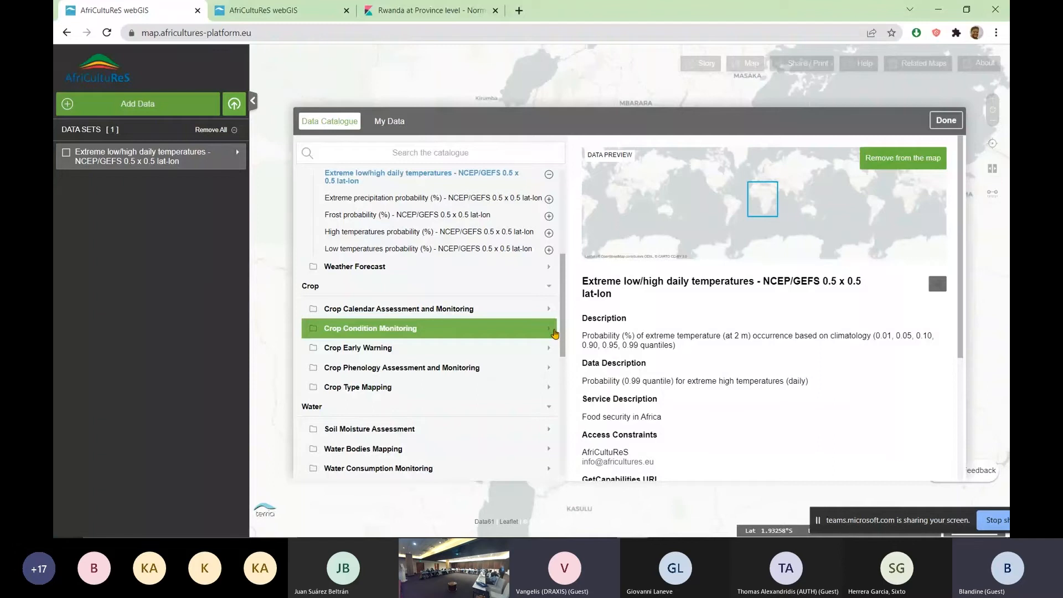
pyautogui.click(555, 332)
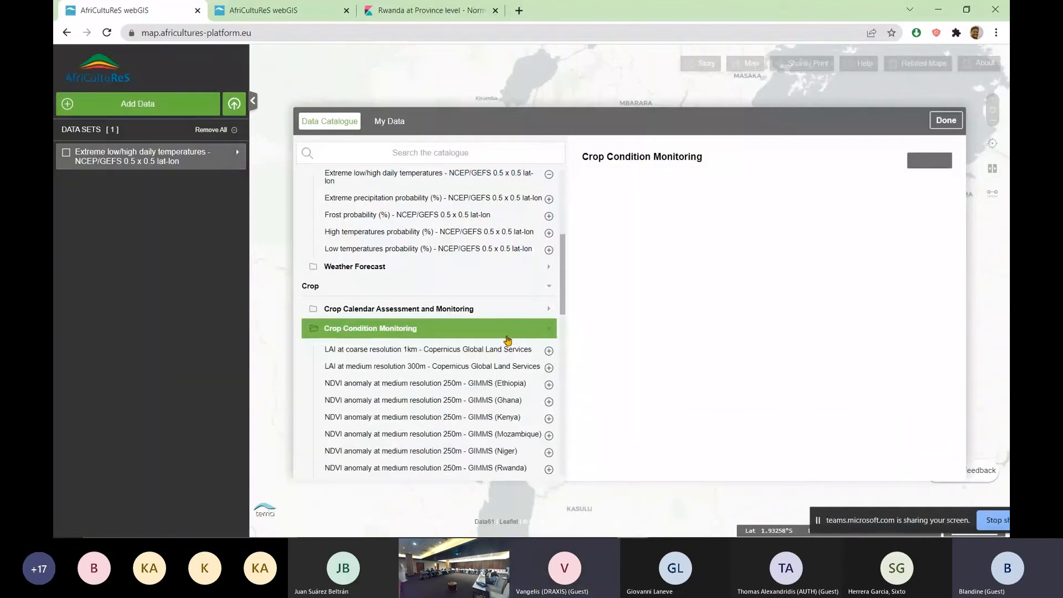
pyautogui.click(441, 366)
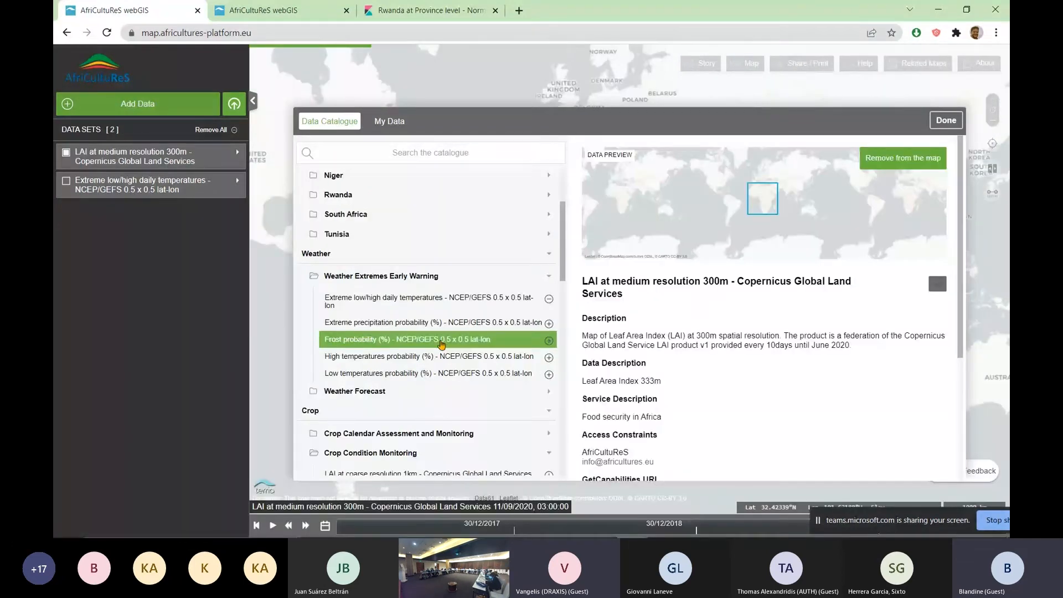
# Try adding the NDVI at medium resolution 300m (mid 2020 to present) layer, and remove it from the map
pyautogui.scroll(-5, 441, 343)
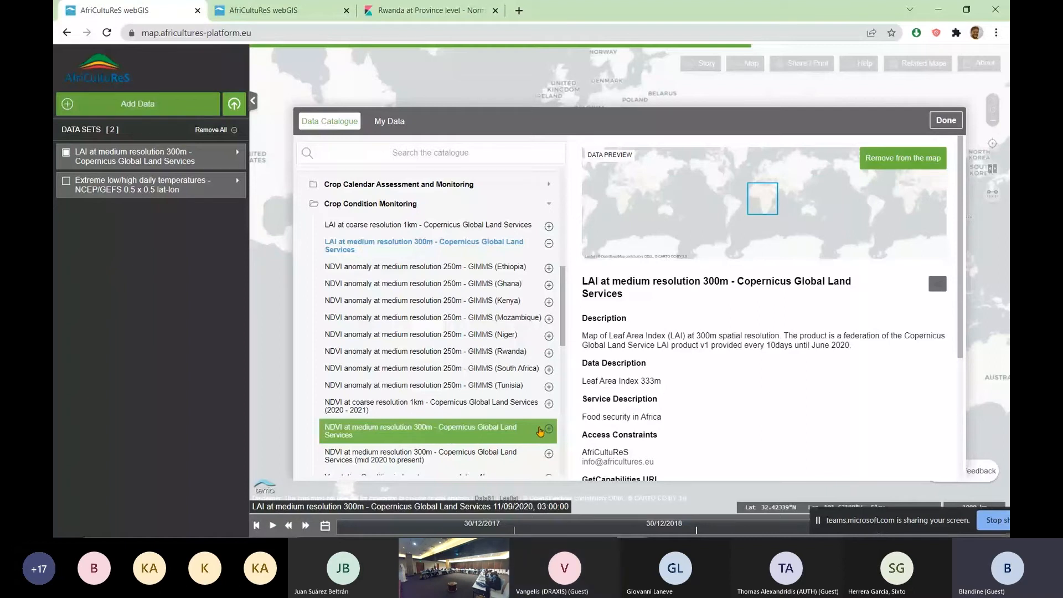
pyautogui.click(548, 453)
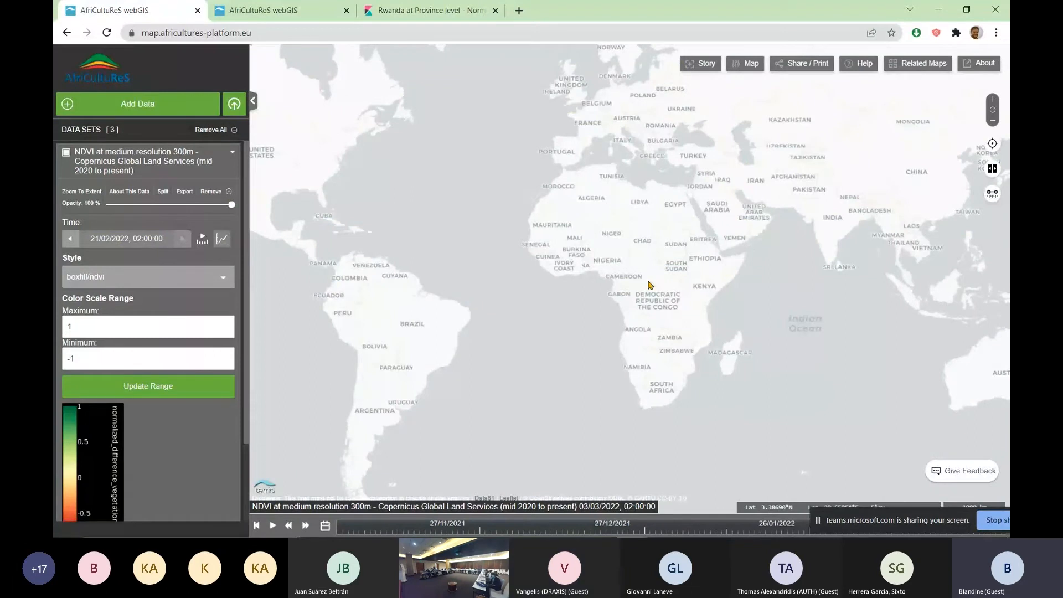
pyautogui.scroll(1, 651, 285)
pyautogui.click(211, 192)
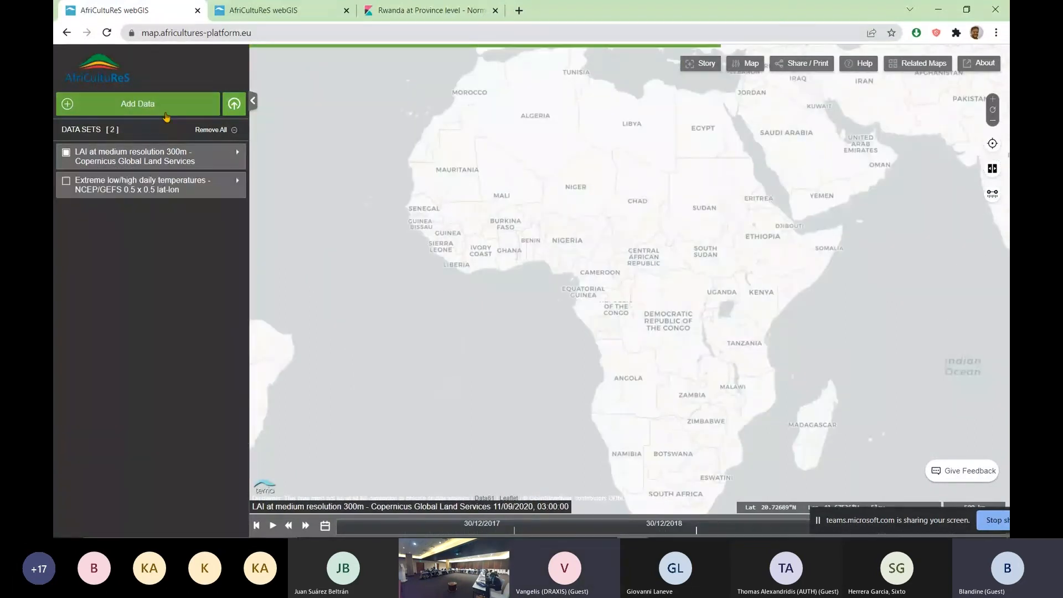
# Add the Vegetation Condition index at coarse resolution 1km layer, collapse its settings and view it over Africa
pyautogui.click(166, 115)
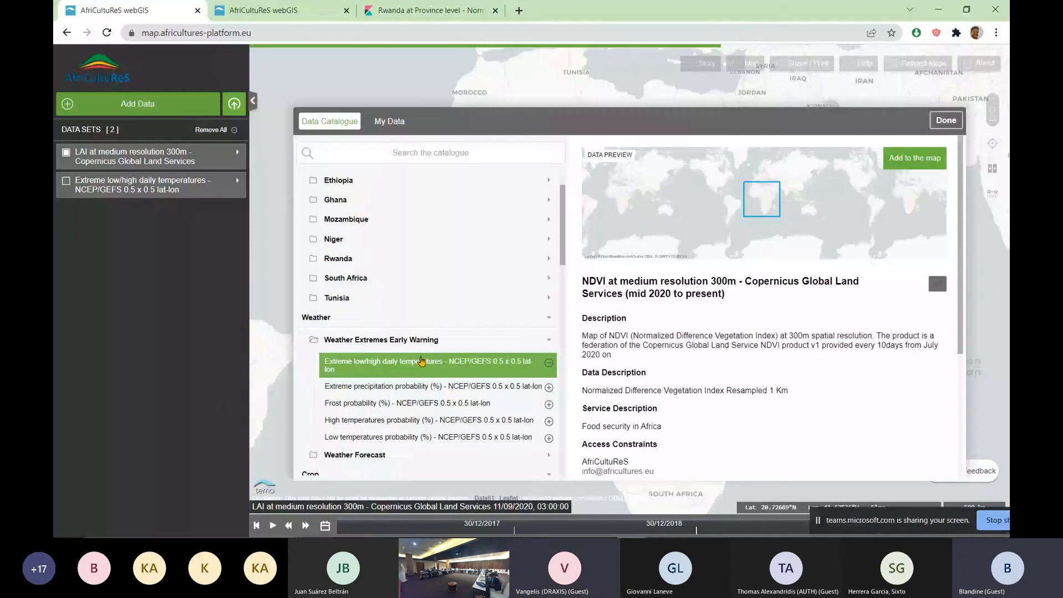
pyautogui.click(548, 350)
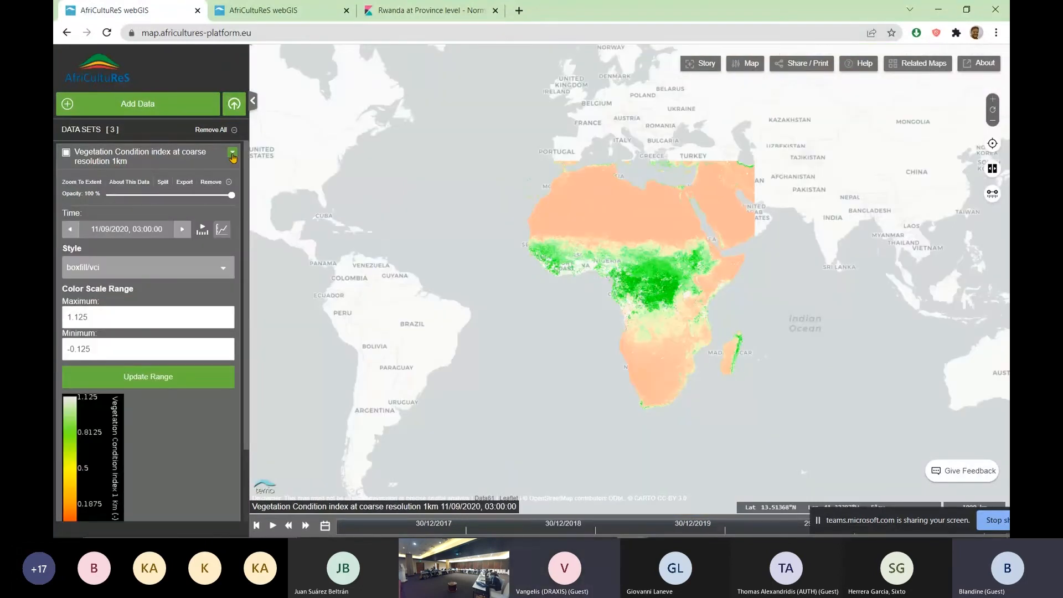
pyautogui.click(233, 154)
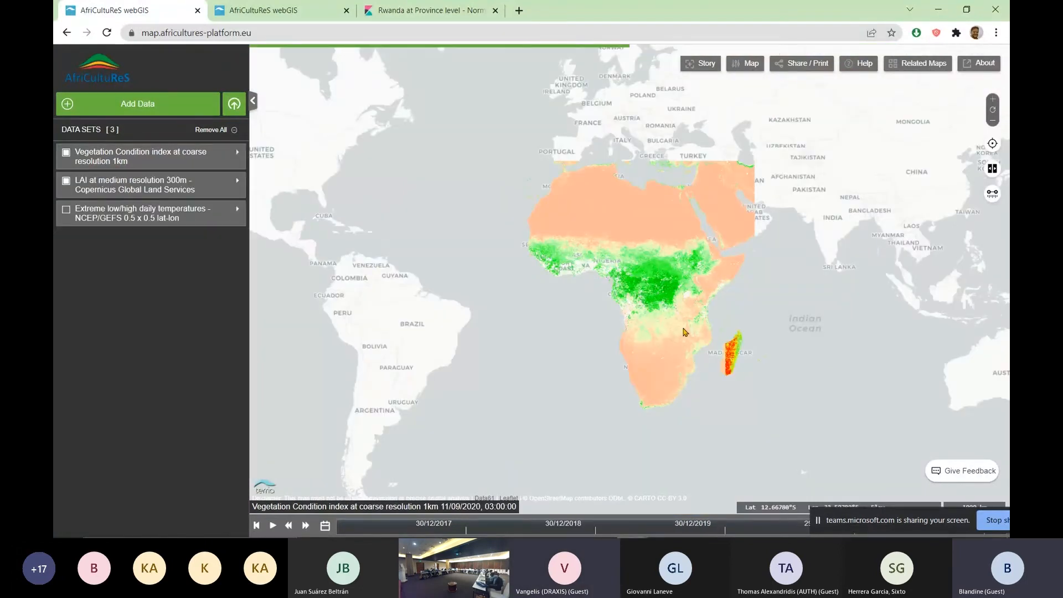
pyautogui.scroll(1, 685, 332)
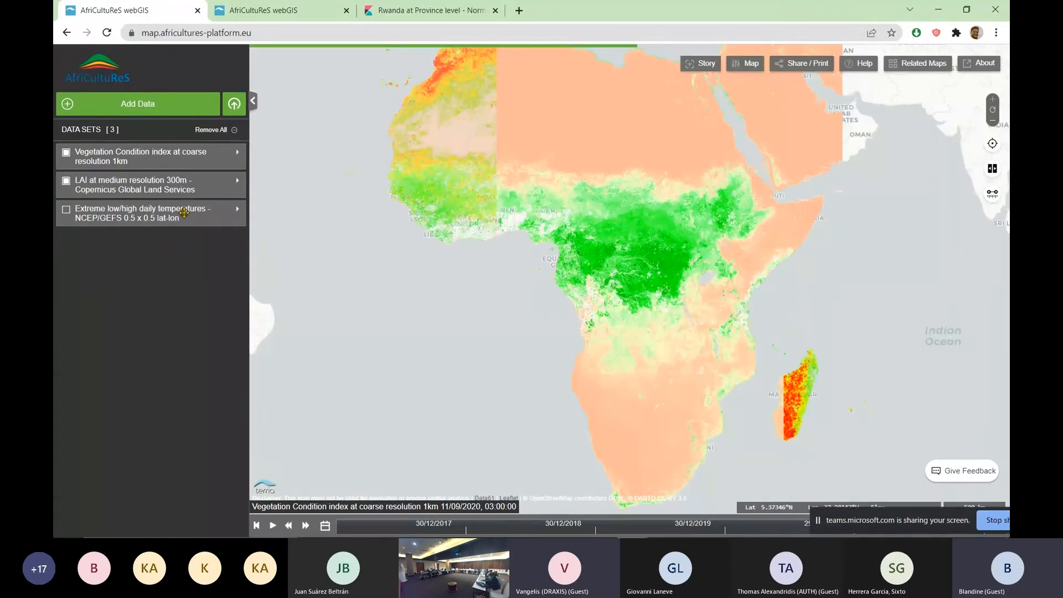
# Add two of Rwanda's administrative level layers from the Administrative Divisions catalogue and close the catalogue
pyautogui.click(138, 104)
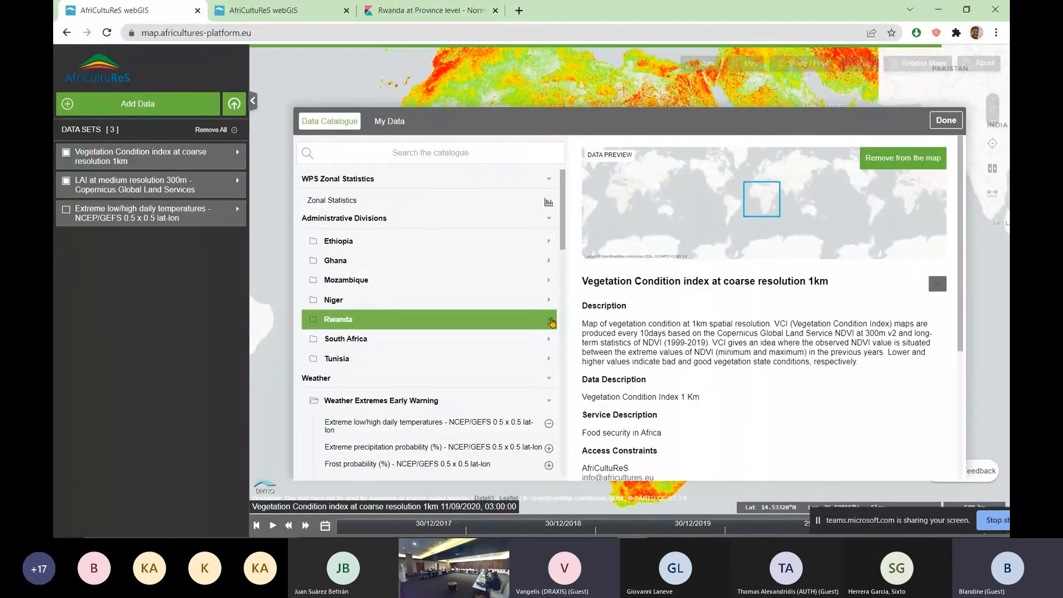
pyautogui.click(551, 321)
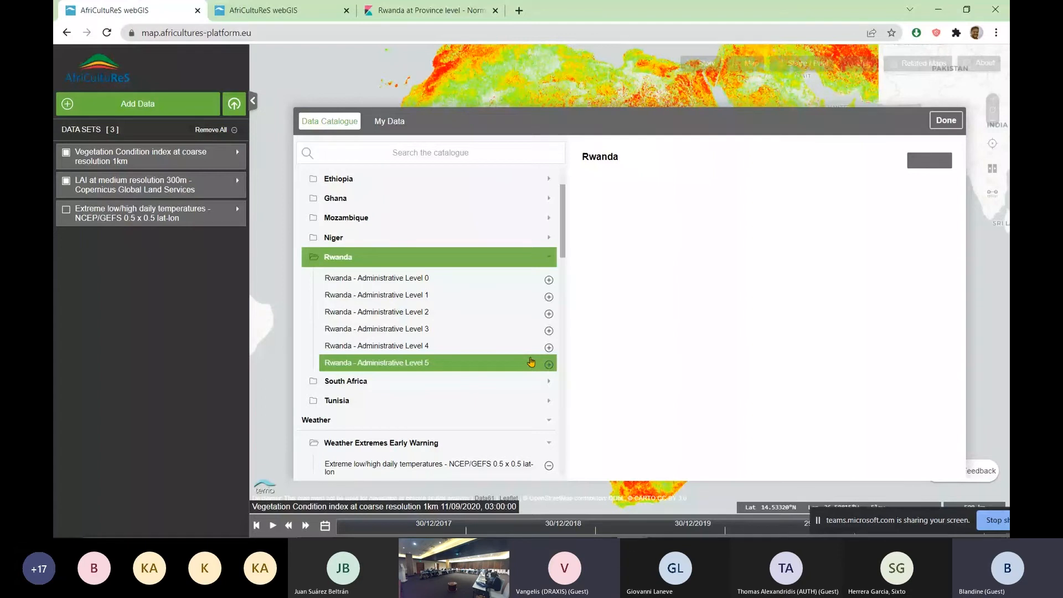
pyautogui.press('Escape')
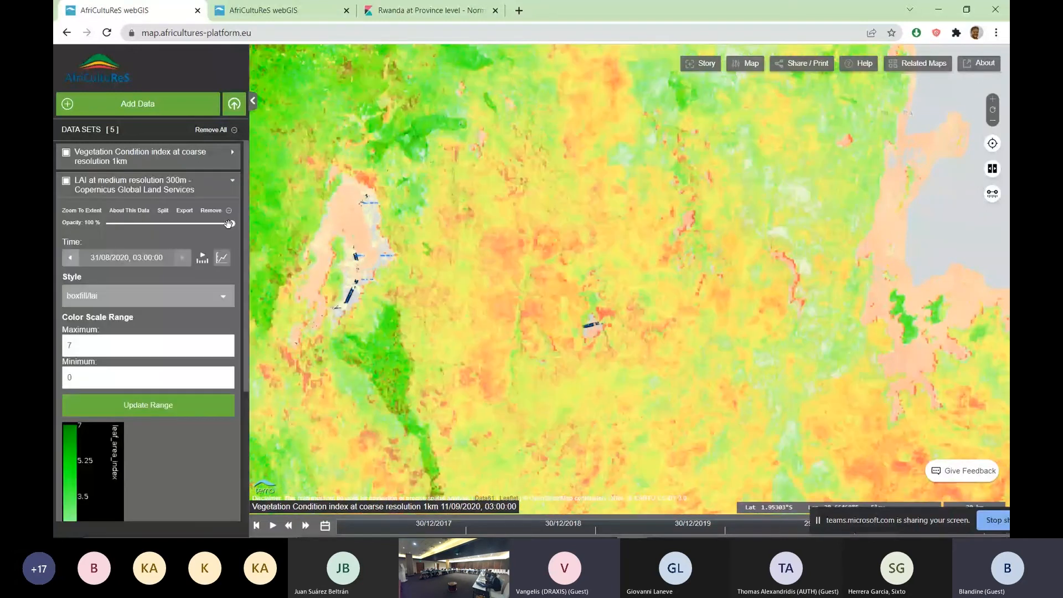
# Reduce the LAI layer's opacity and set the Vegetation Condition index layer's opacity to 32% over Rwanda
pyautogui.moveTo(229, 224); pyautogui.dragTo(126, 223)
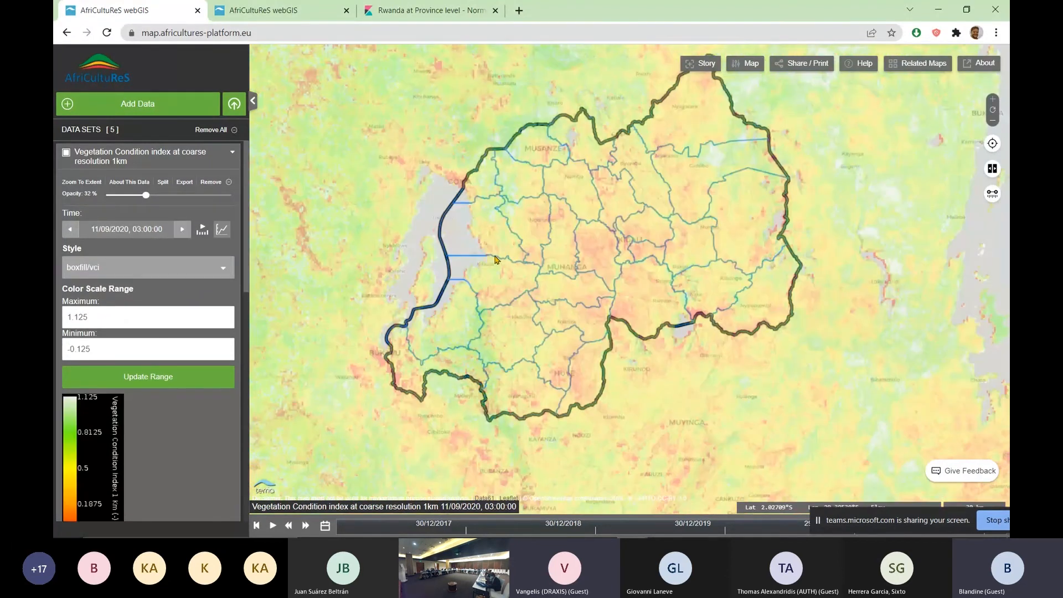
pyautogui.scroll(3, 495, 259)
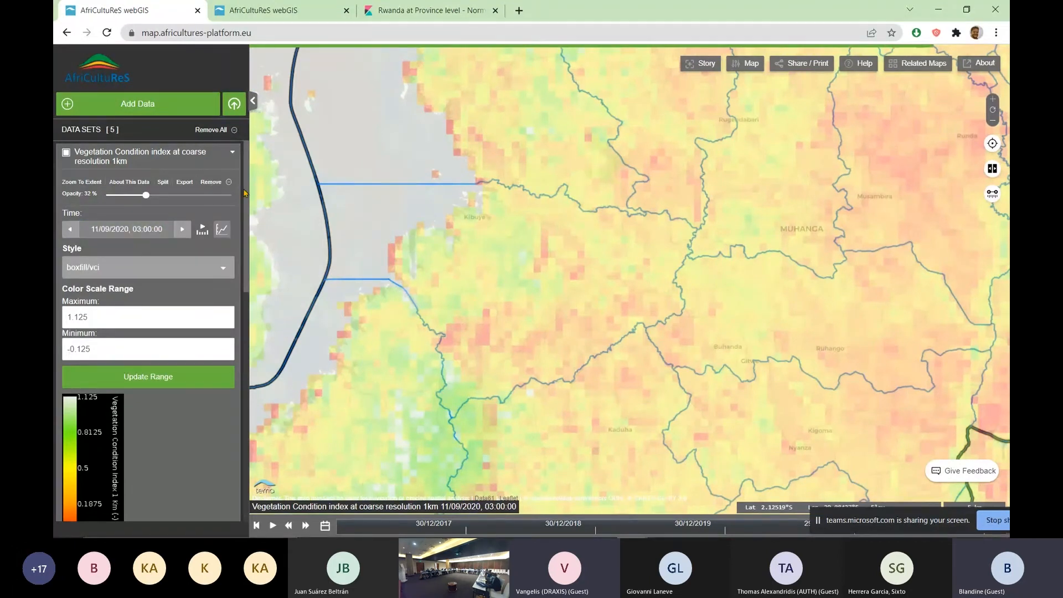
pyautogui.click(232, 152)
pyautogui.click(232, 153)
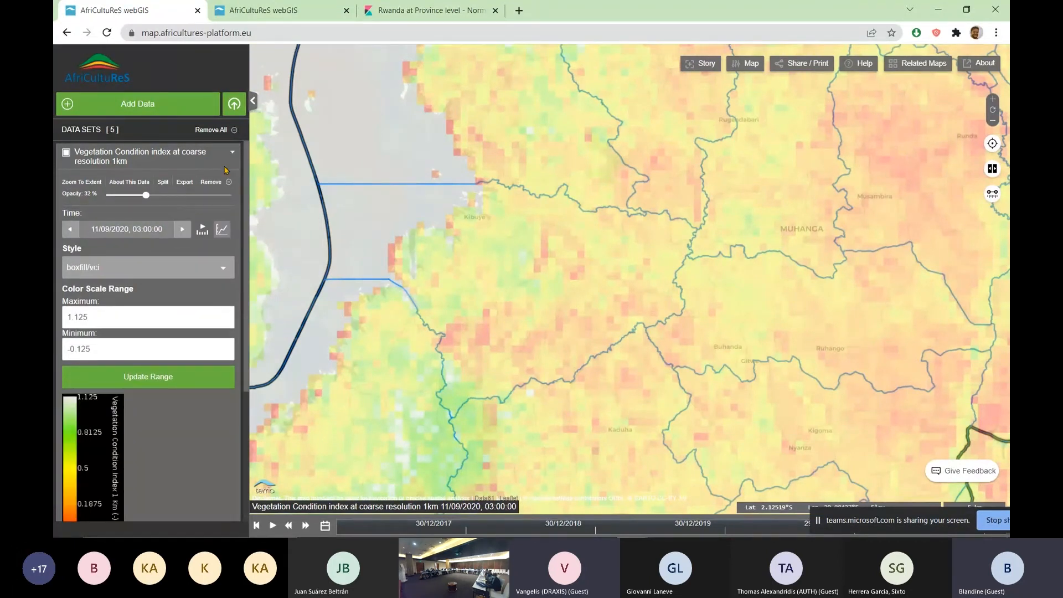
# Split the map with the Vegetation Condition index layer and remove its copy, leaving the original on one side of the comparison
pyautogui.click(163, 183)
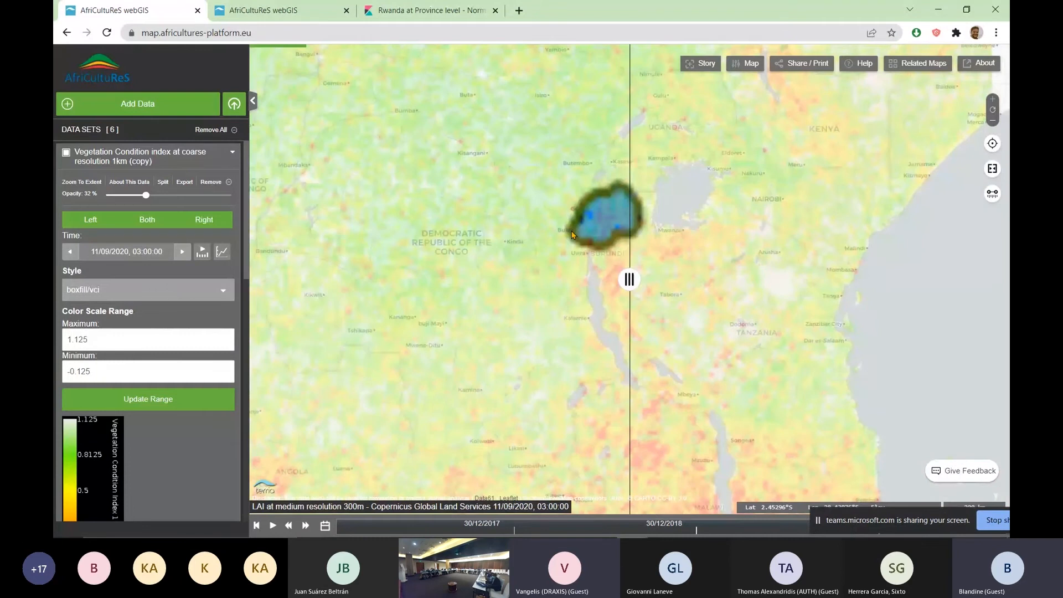
pyautogui.scroll(5, 572, 234)
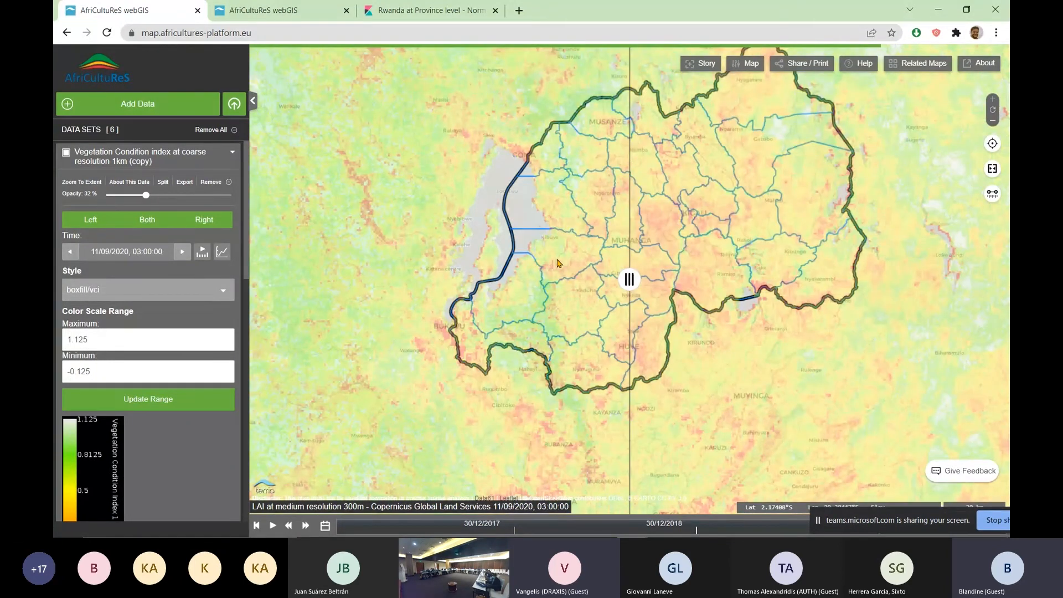
pyautogui.scroll(1, 507, 209)
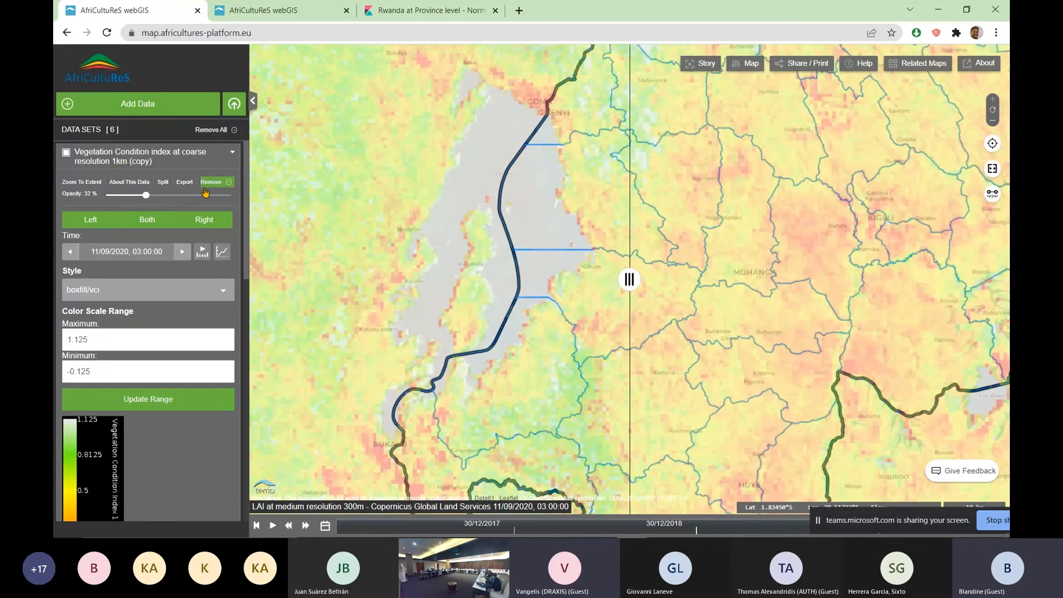
pyautogui.click(215, 183)
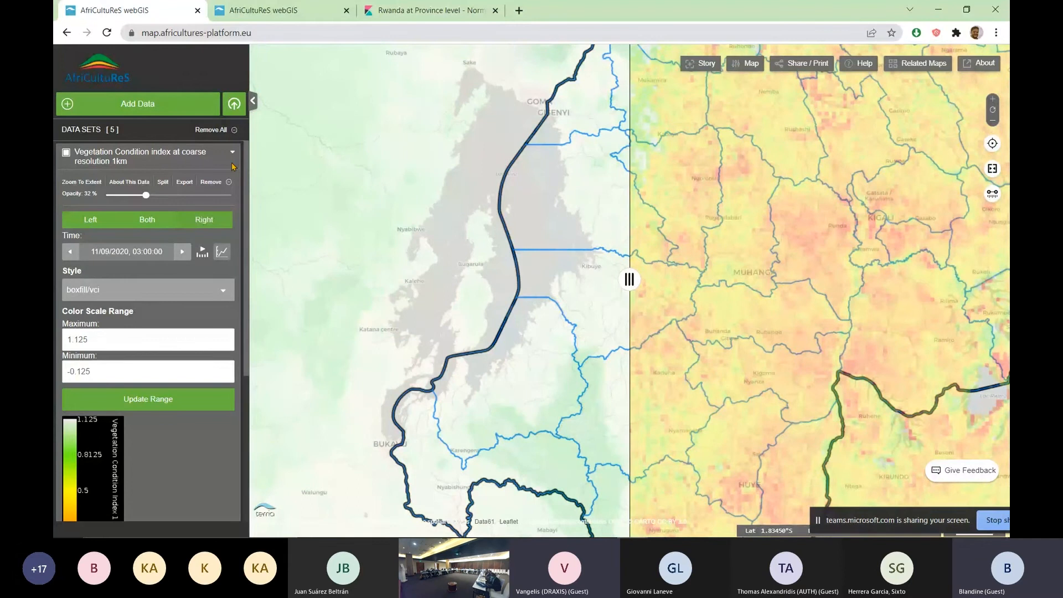
# Collapse the Vegetation Condition index layer's settings and set the LAI layer's opacity to 48%
pyautogui.click(233, 165)
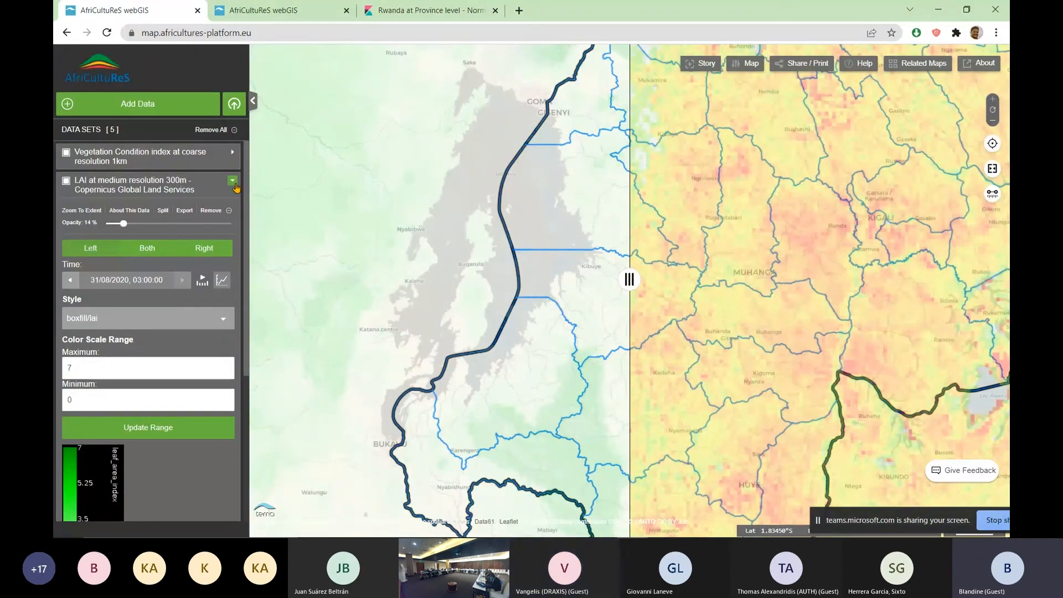
pyautogui.moveTo(124, 223); pyautogui.dragTo(163, 224)
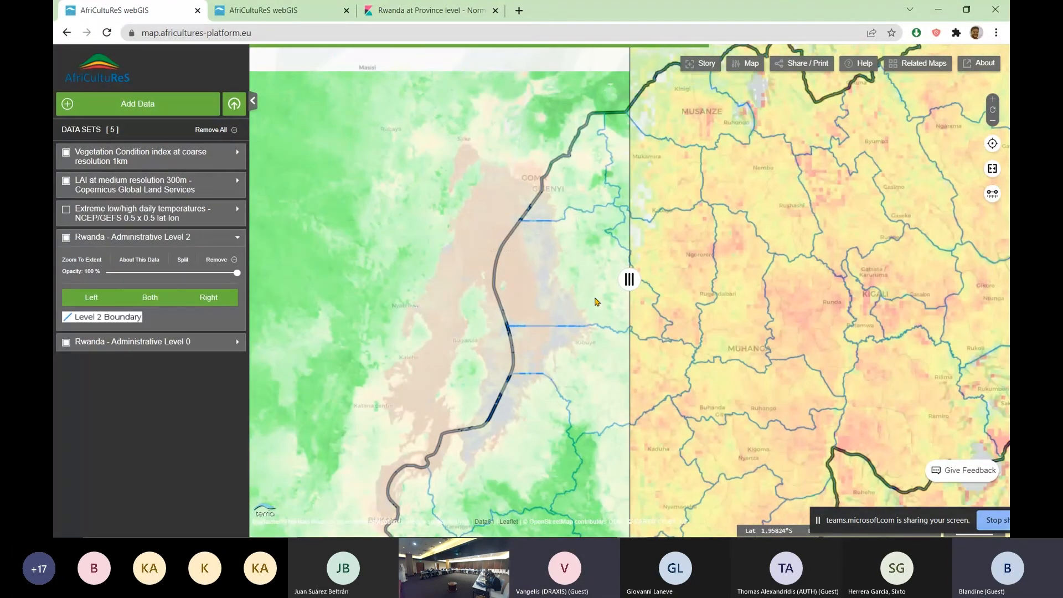
# Compare the LAI layer with the Vegetation Condition index layer across Rwanda's districts by shifting the split divider over the map
pyautogui.scroll(3, 596, 302)
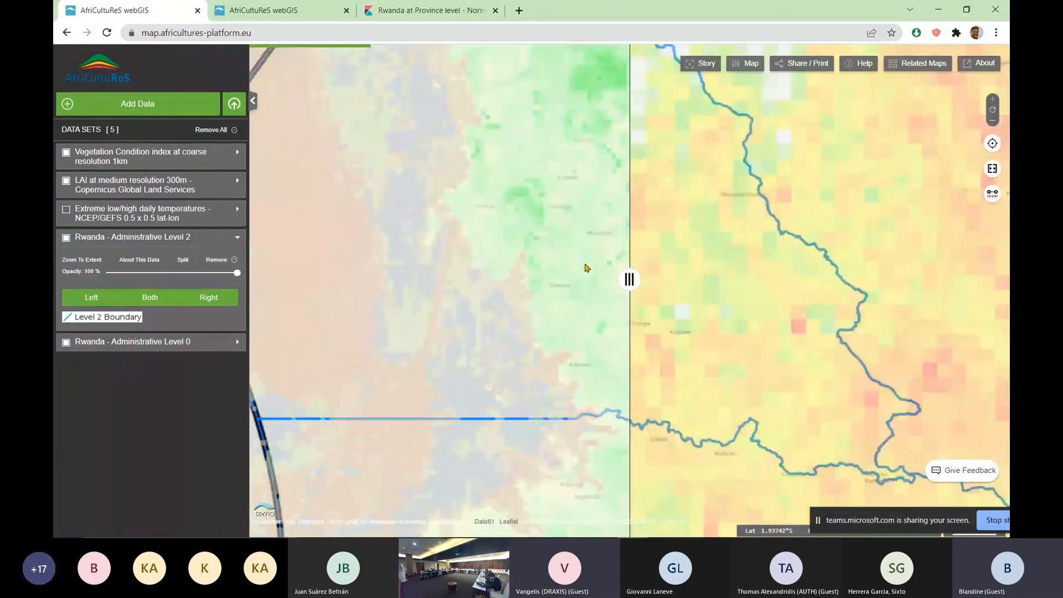
pyautogui.moveTo(587, 268); pyautogui.dragTo(555, 298)
pyautogui.moveTo(629, 279); pyautogui.dragTo(550, 315)
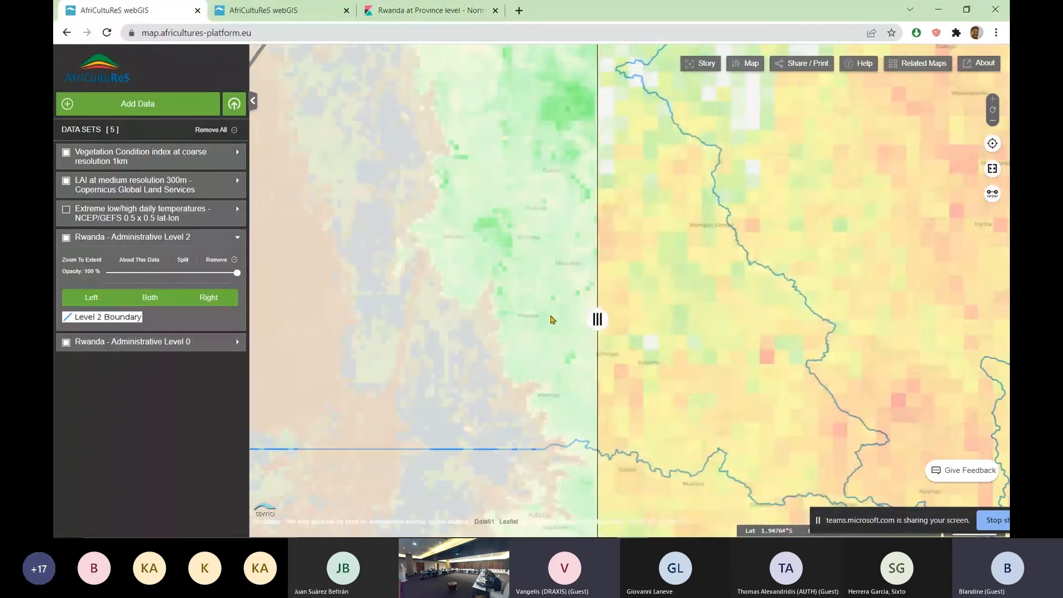
pyautogui.scroll(-1, 548, 322)
pyautogui.moveTo(597, 319); pyautogui.dragTo(519, 343)
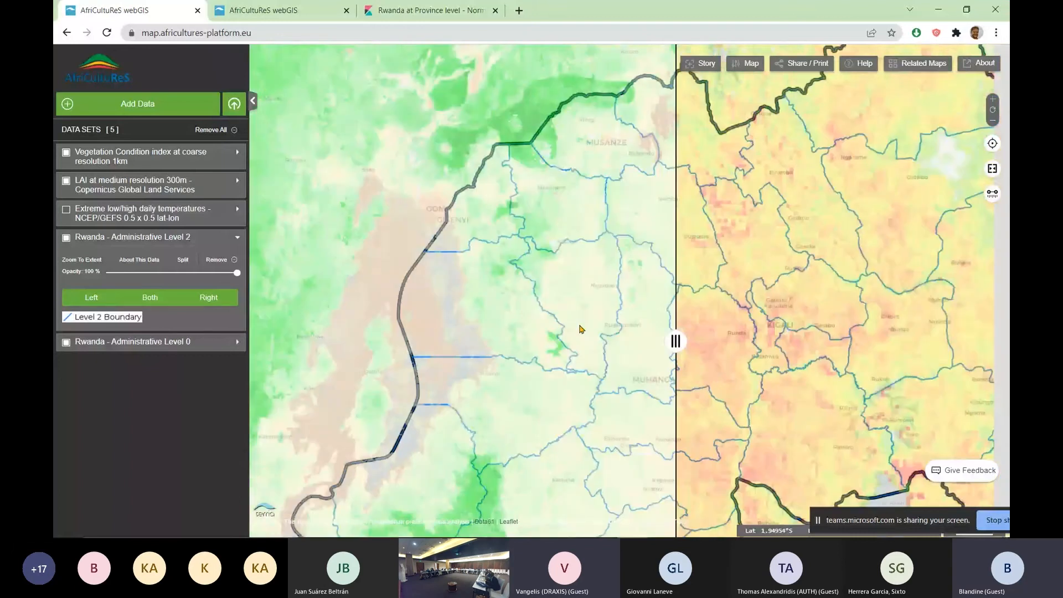
pyautogui.scroll(-2, 579, 329)
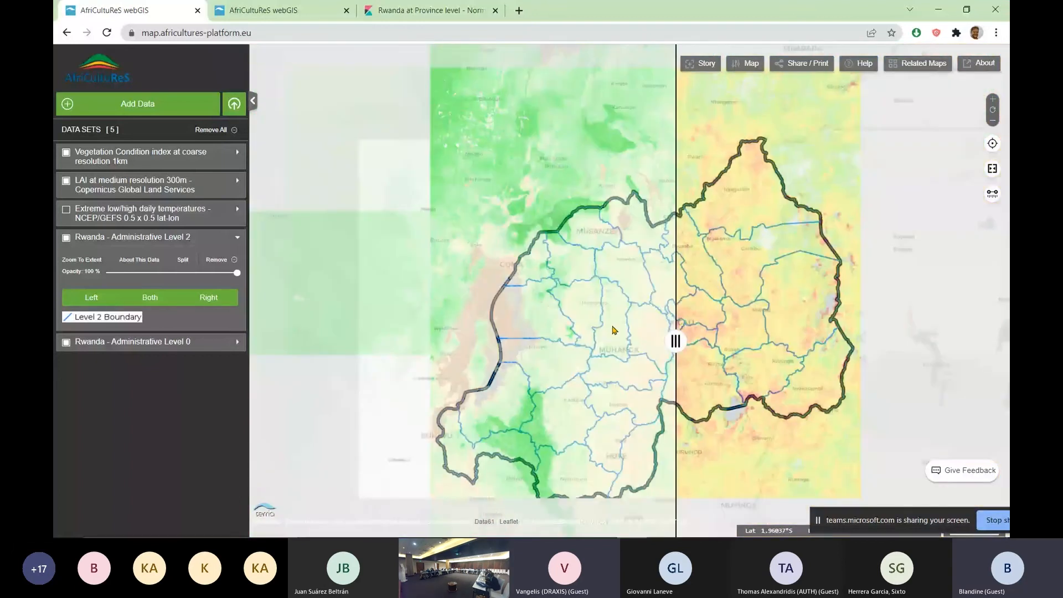
pyautogui.moveTo(676, 340); pyautogui.dragTo(733, 330)
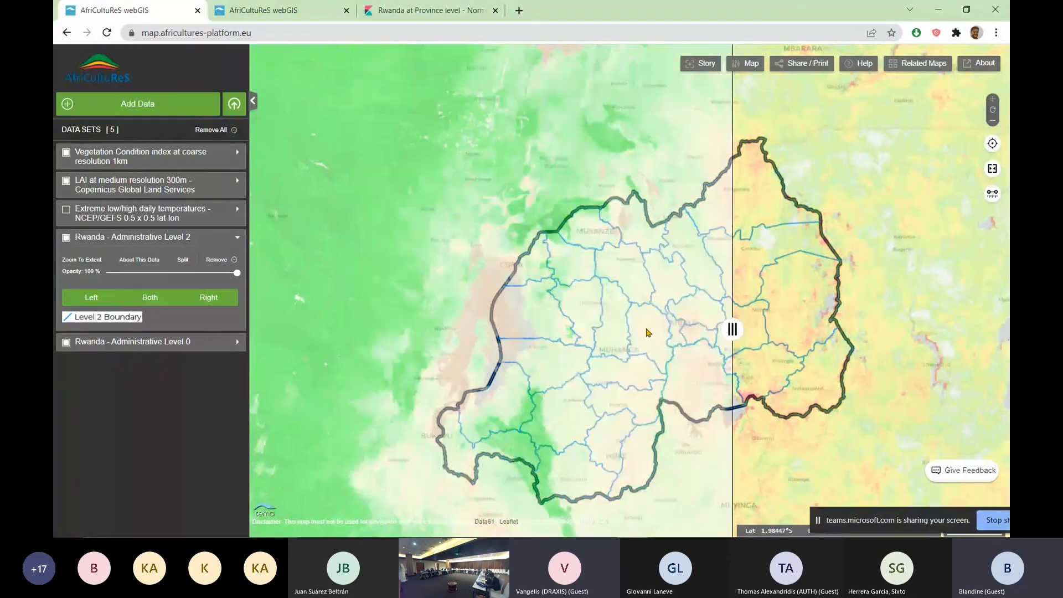
pyautogui.scroll(2, 648, 332)
pyautogui.moveTo(569, 234); pyautogui.dragTo(655, 288)
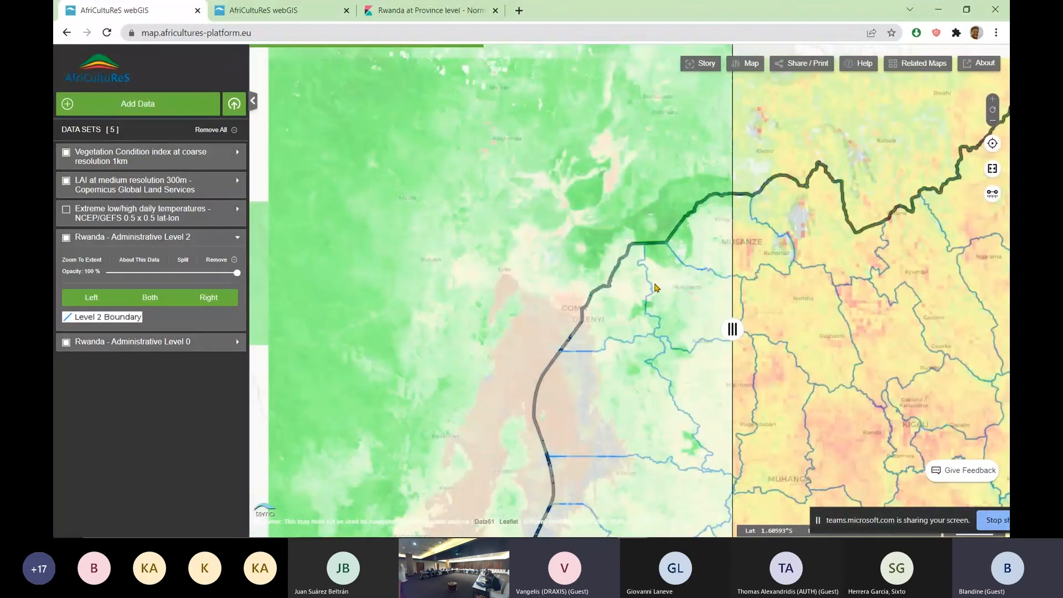
pyautogui.scroll(2, 655, 287)
pyautogui.moveTo(733, 328); pyautogui.dragTo(737, 326)
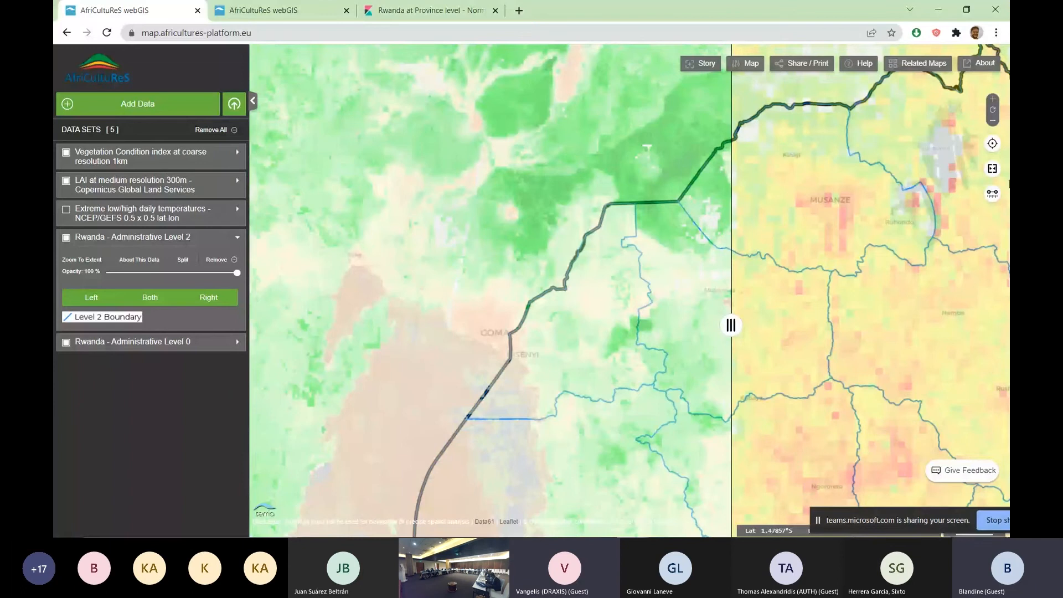
# Turn off the split comparison and view the overlaid crop condition layers around Goma and Rwanda's western border
pyautogui.click(992, 168)
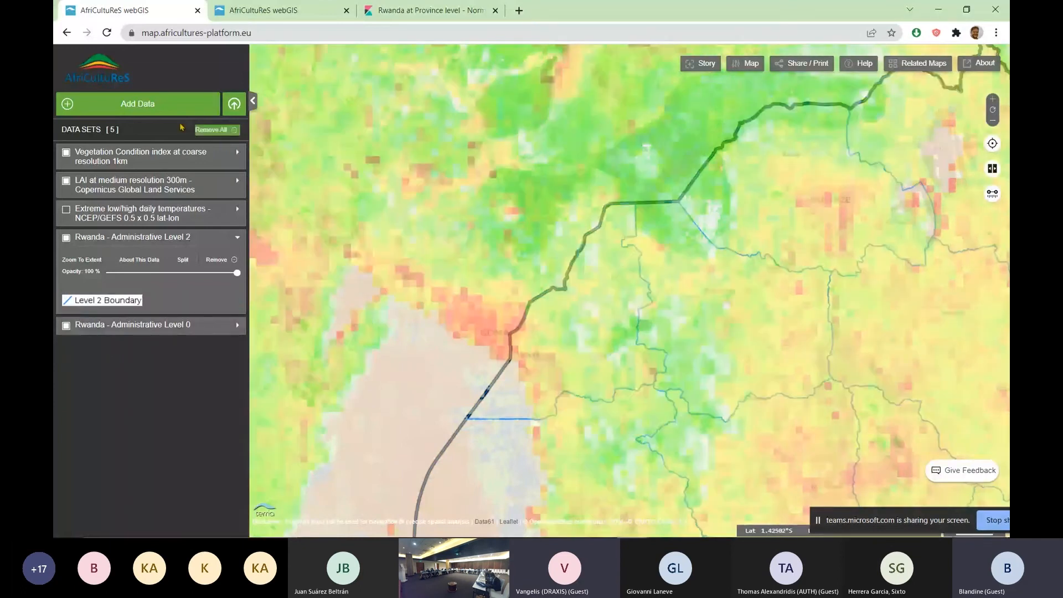
pyautogui.click(168, 108)
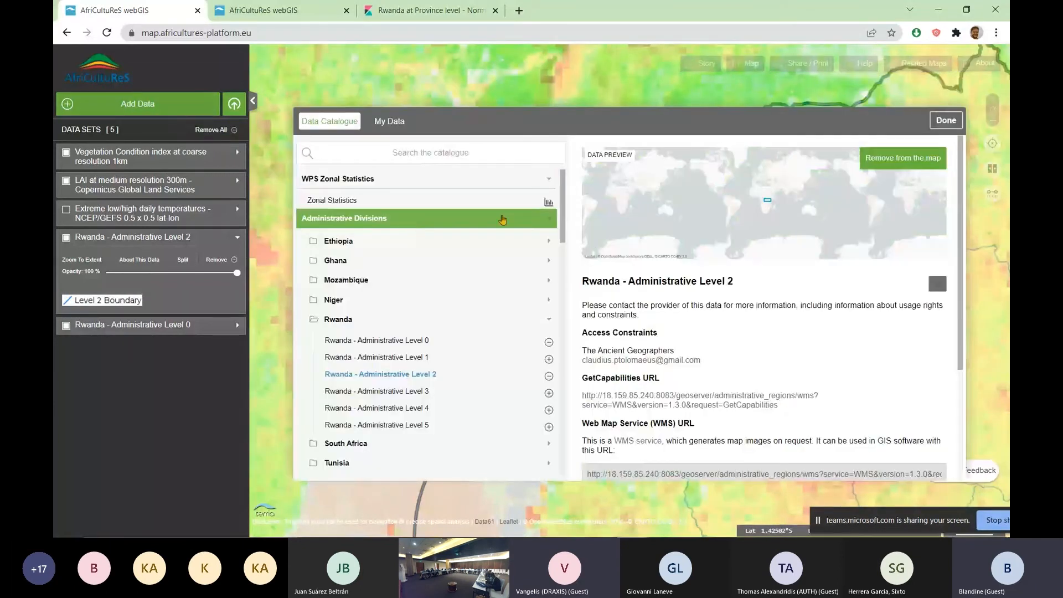
pyautogui.click(946, 120)
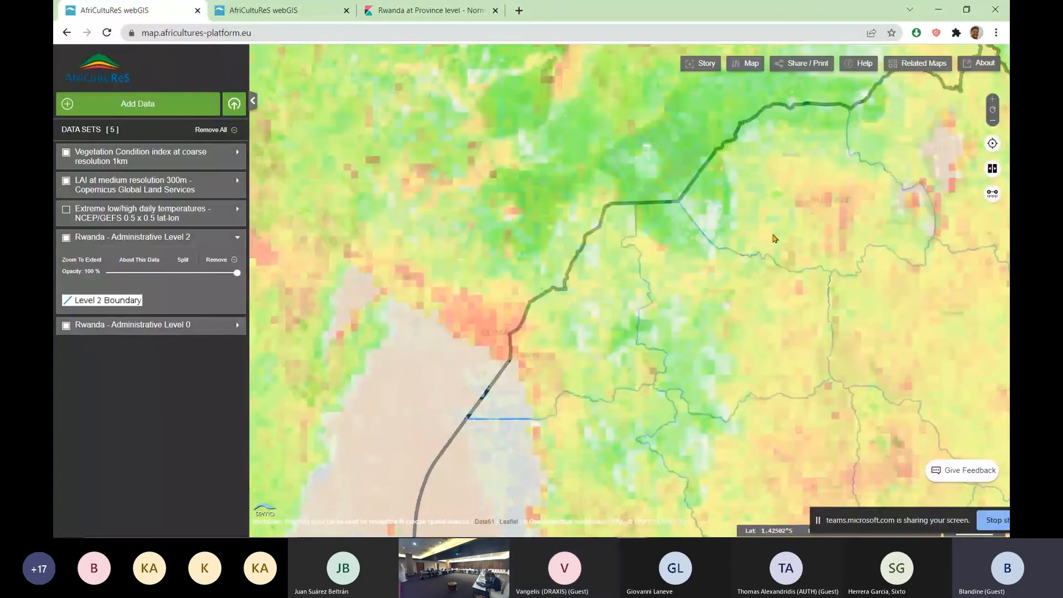
pyautogui.scroll(1, 641, 303)
pyautogui.moveTo(642, 303); pyautogui.dragTo(595, 219)
pyautogui.moveTo(472, 237); pyautogui.dragTo(526, 225)
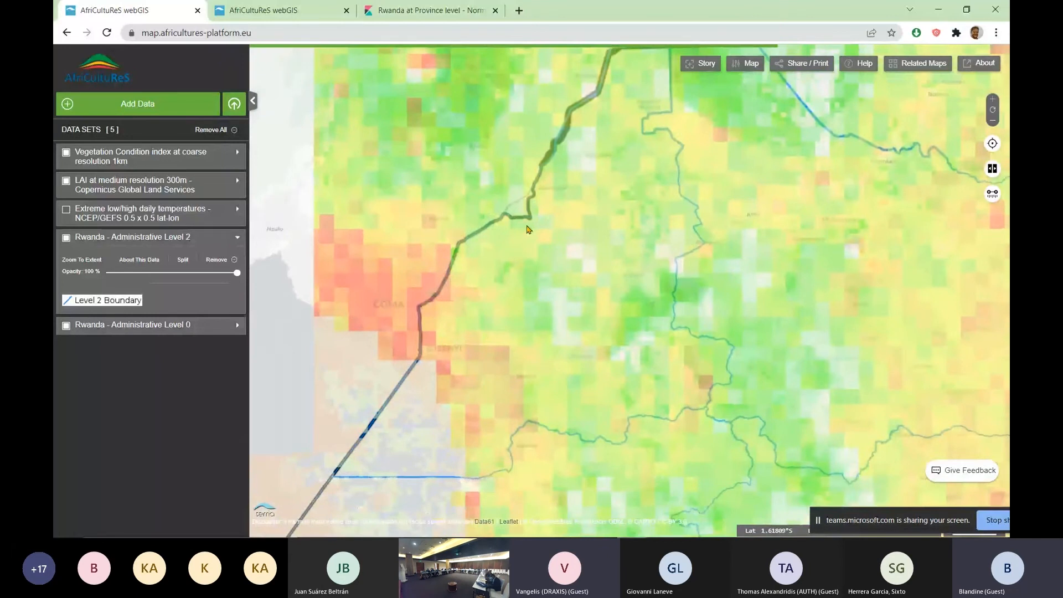
# Open the Zonal Statistics tool from the catalogue and draw a five-point polygon east of Goma as the area of interest
pyautogui.click(173, 116)
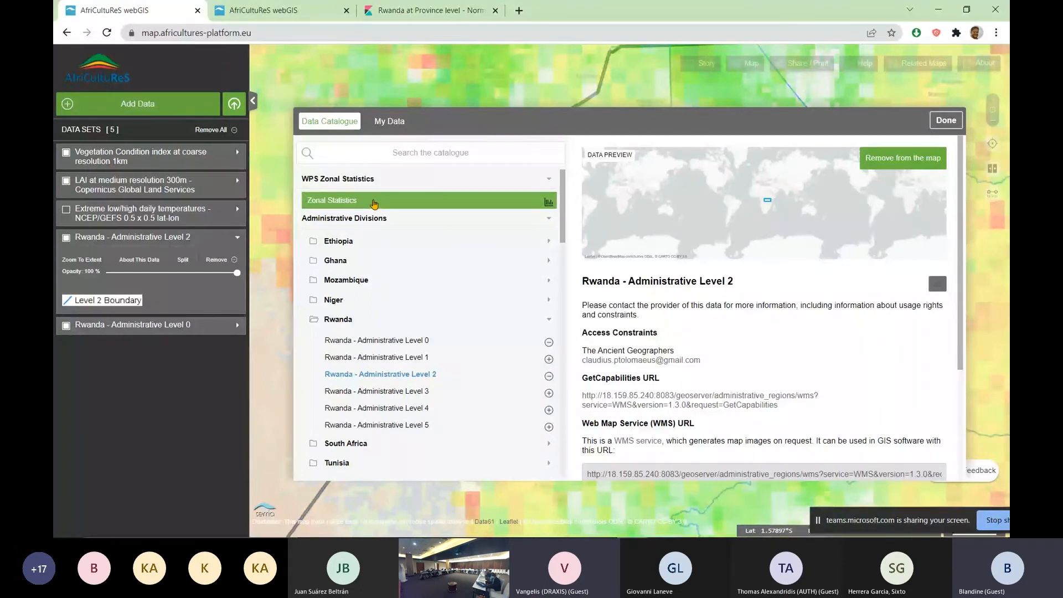
pyautogui.click(375, 202)
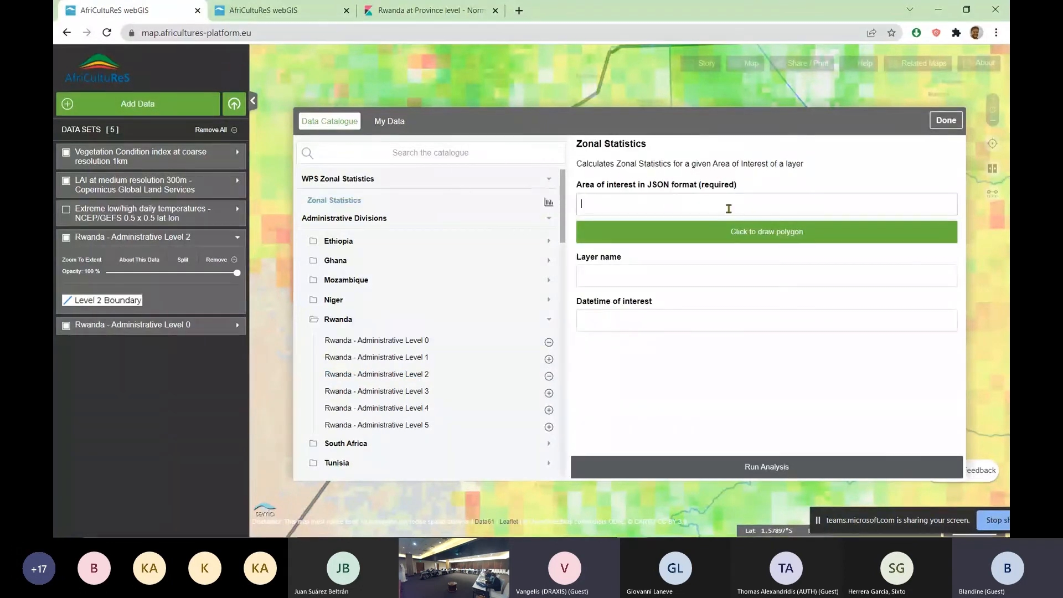
pyautogui.click(806, 214)
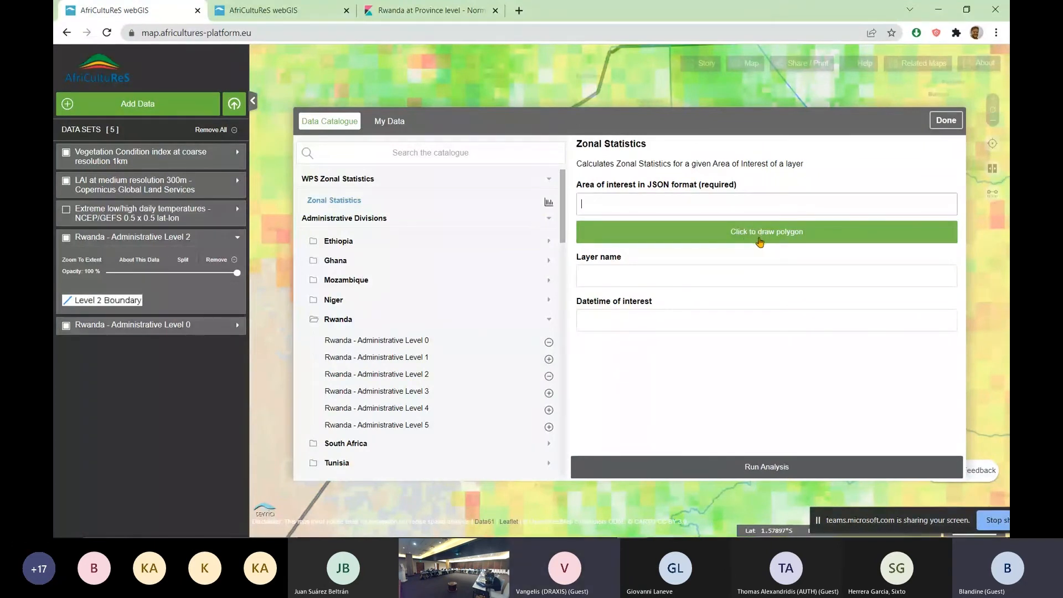
pyautogui.click(760, 242)
pyautogui.click(476, 269)
pyautogui.click(583, 203)
pyautogui.click(504, 393)
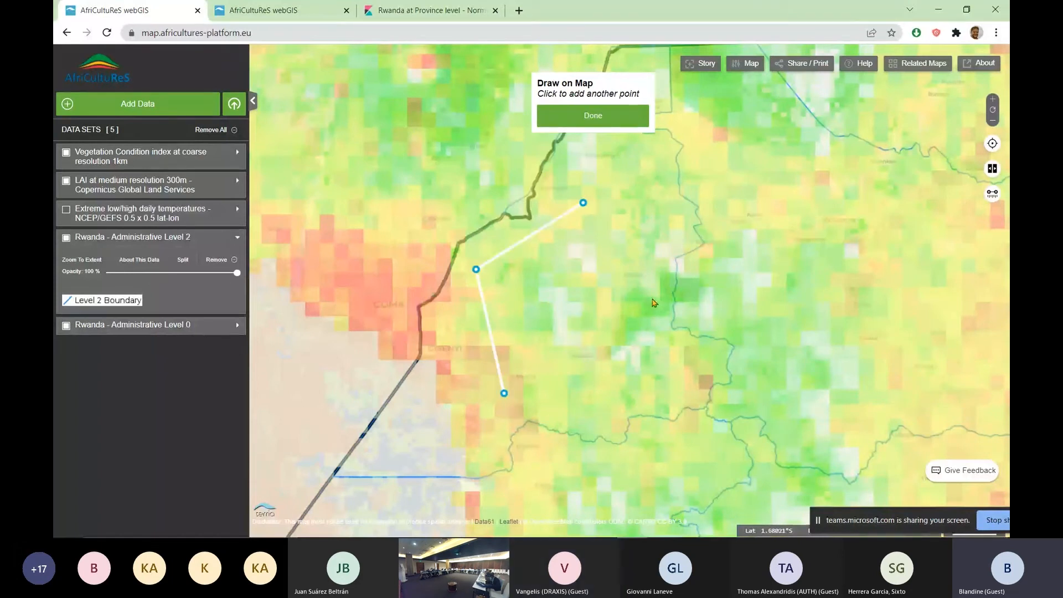
pyautogui.click(660, 396)
pyautogui.click(682, 243)
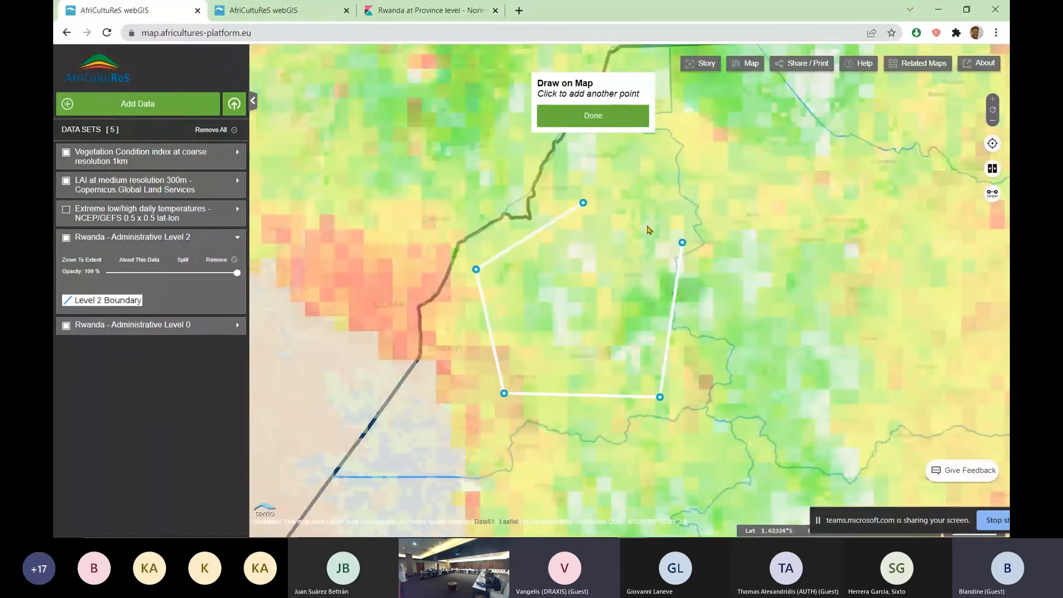
pyautogui.click(585, 204)
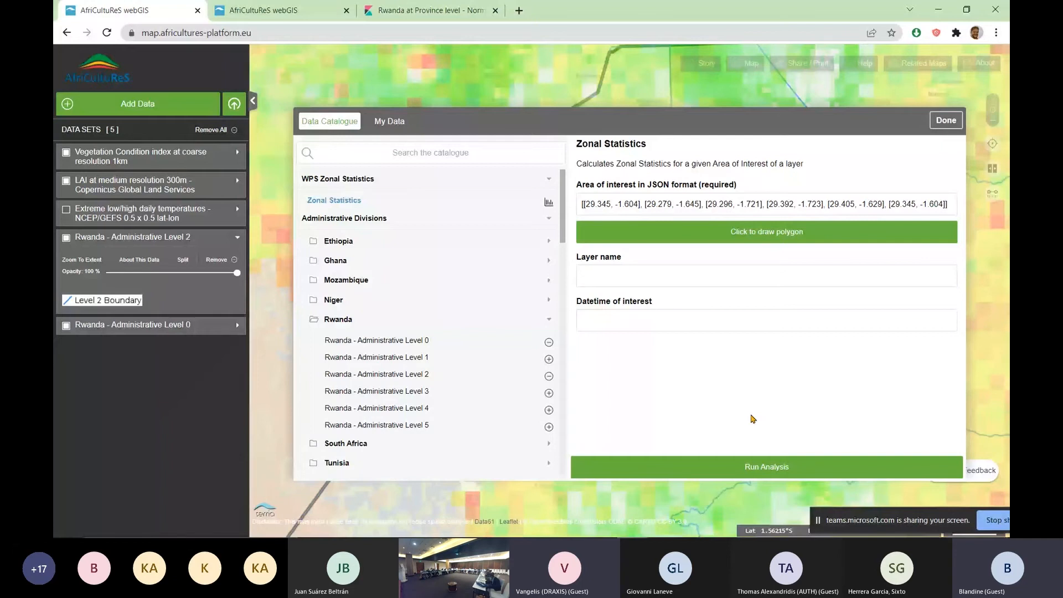
# Try to run the zonal statistics analysis for the drawn polygon without a layer name or datetime, and close the catalogue
pyautogui.click(732, 468)
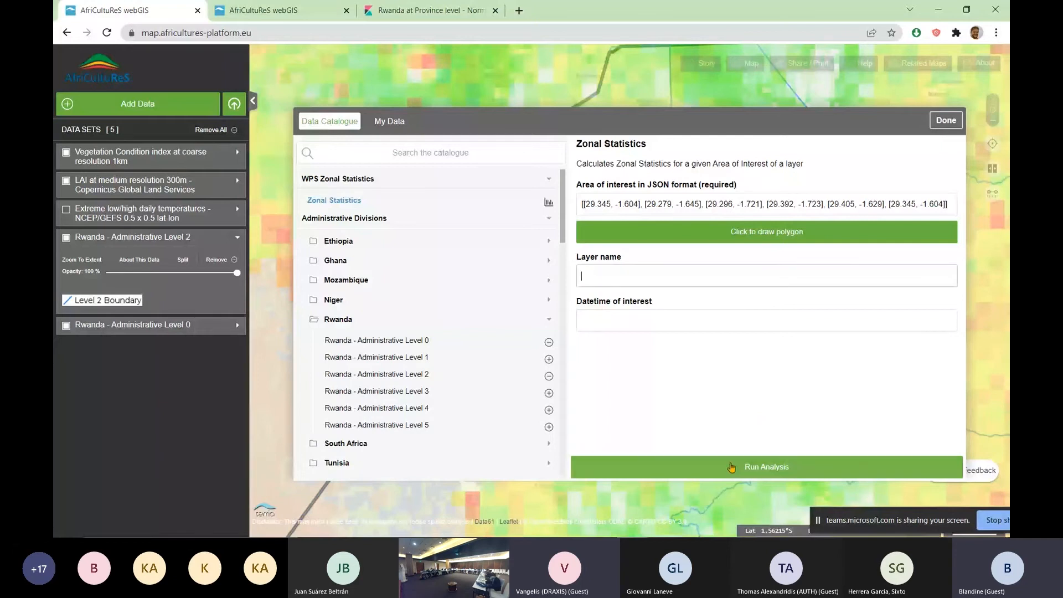
pyautogui.click(732, 467)
pyautogui.click(506, 321)
pyautogui.click(944, 125)
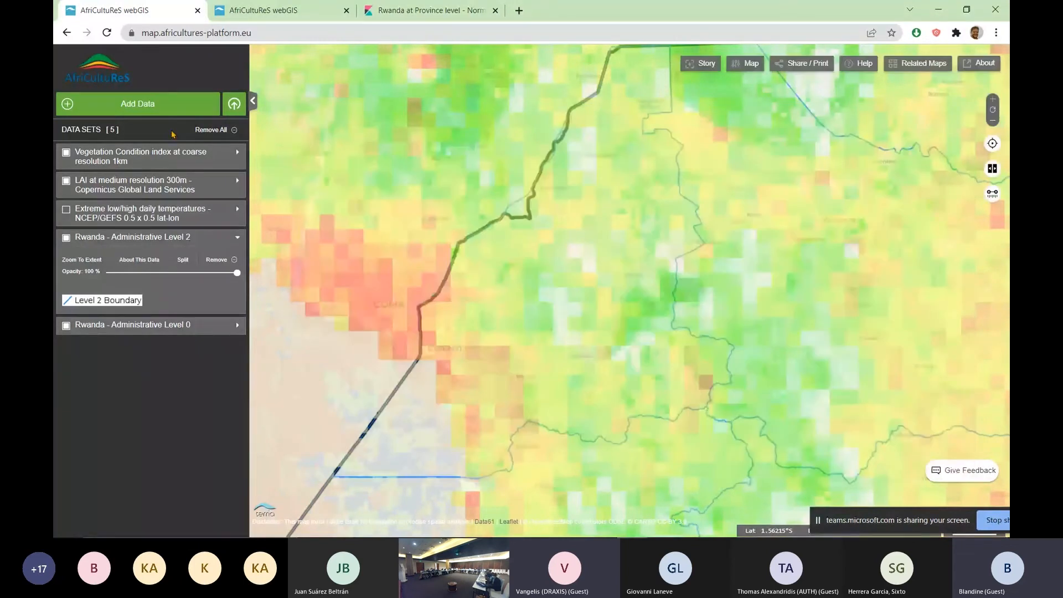
# Remove all data sets from the workbench and reload the web page
pyautogui.click(211, 130)
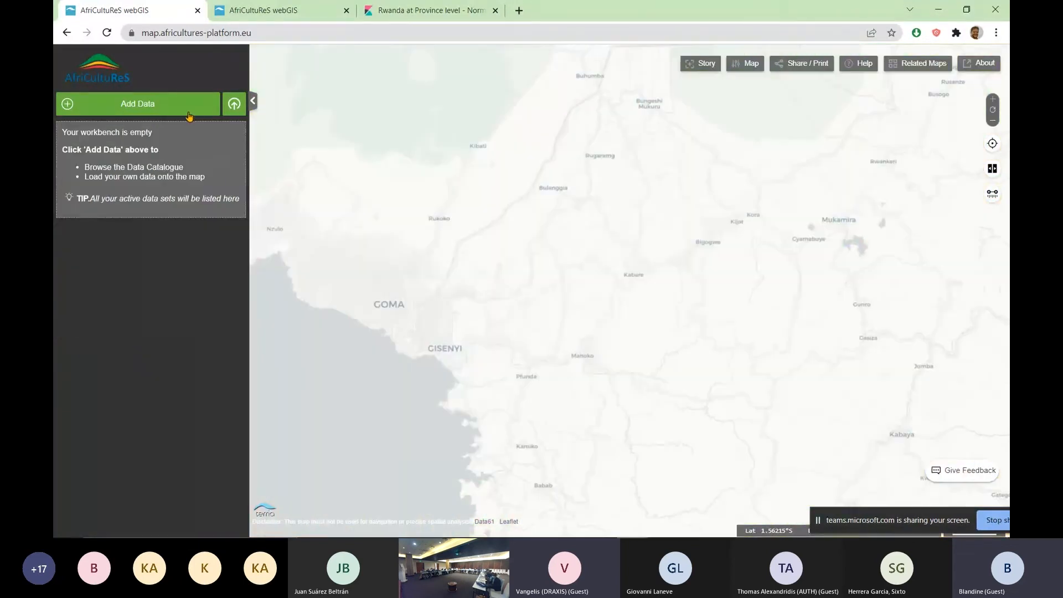
pyautogui.click(108, 33)
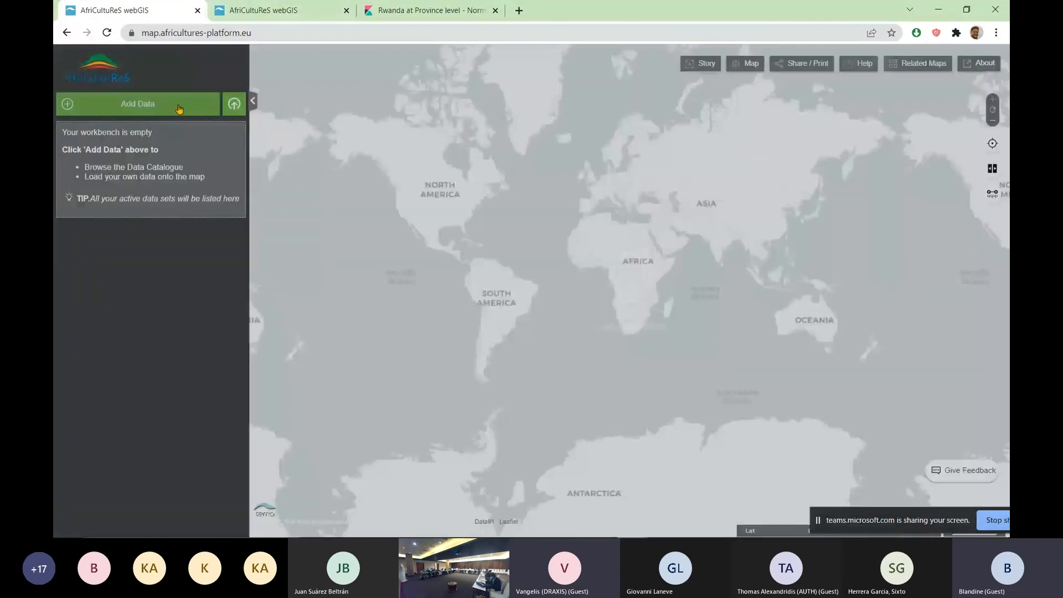
# Add the NDVI at medium resolution 300m (mid 2020 to present) layer from Crop Condition Monitoring and remove it again
pyautogui.click(179, 103)
pyautogui.scroll(-6, 441, 276)
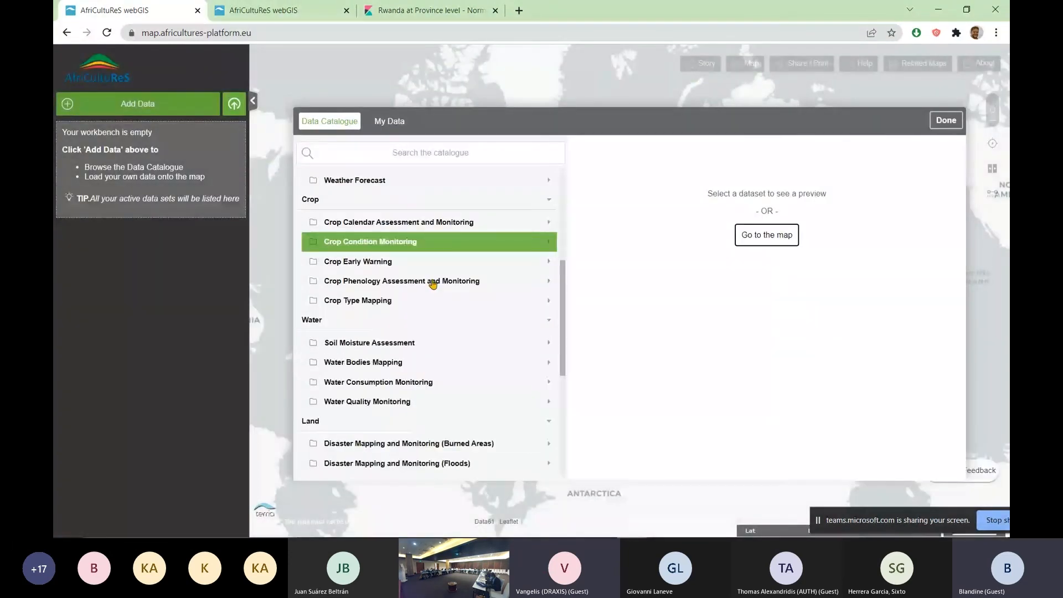
pyautogui.scroll(-1, 477, 277)
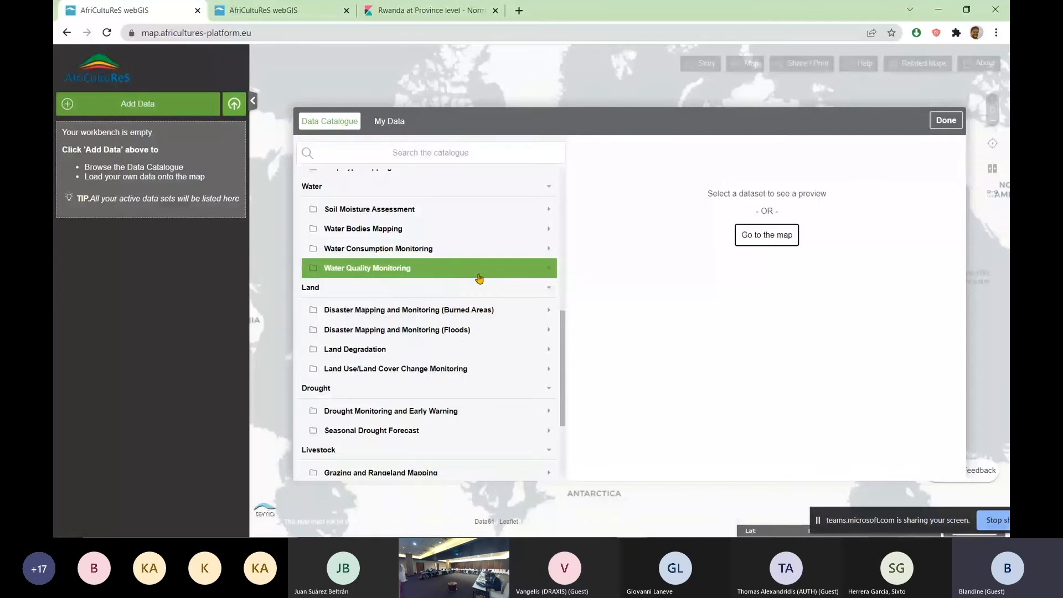
pyautogui.scroll(2, 481, 277)
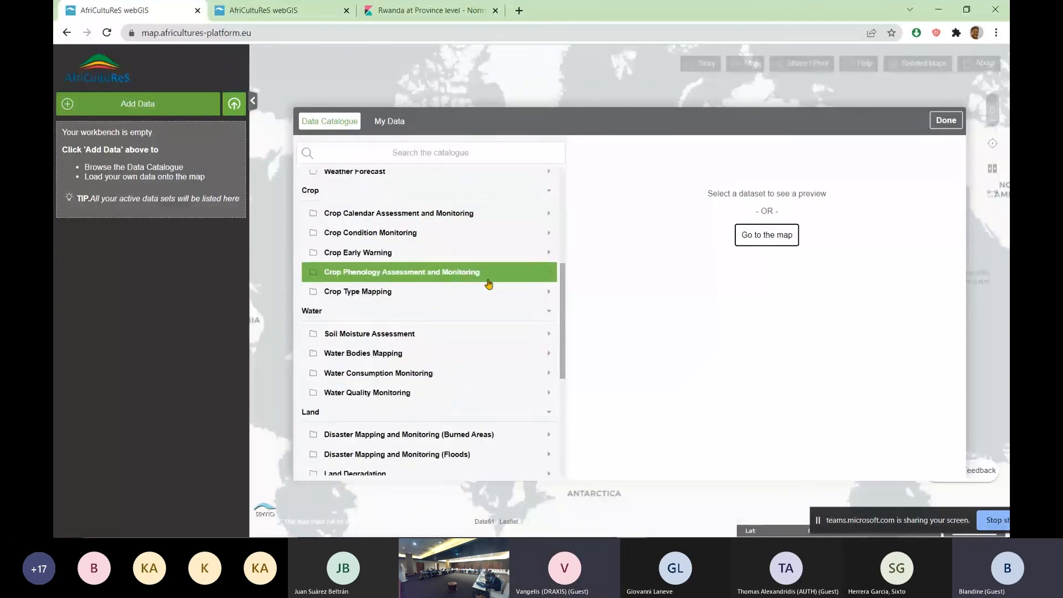
pyautogui.click(552, 237)
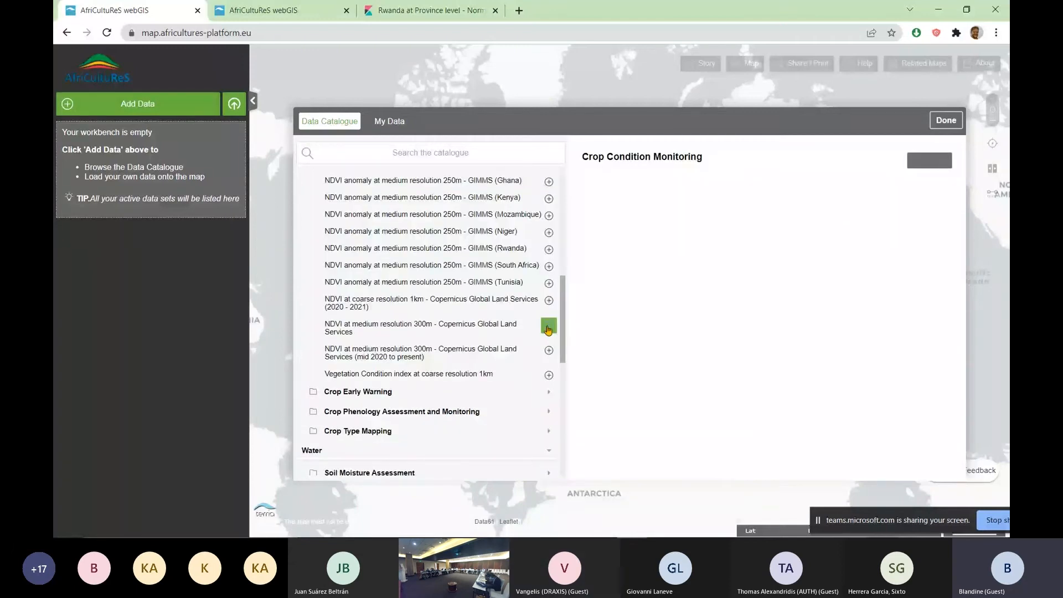
pyautogui.click(548, 351)
pyautogui.click(218, 192)
# Add the NDVI at medium resolution 300m - Copernicus Global Land Services layer from the Crop Condition Monitoring catalogue
pyautogui.click(166, 104)
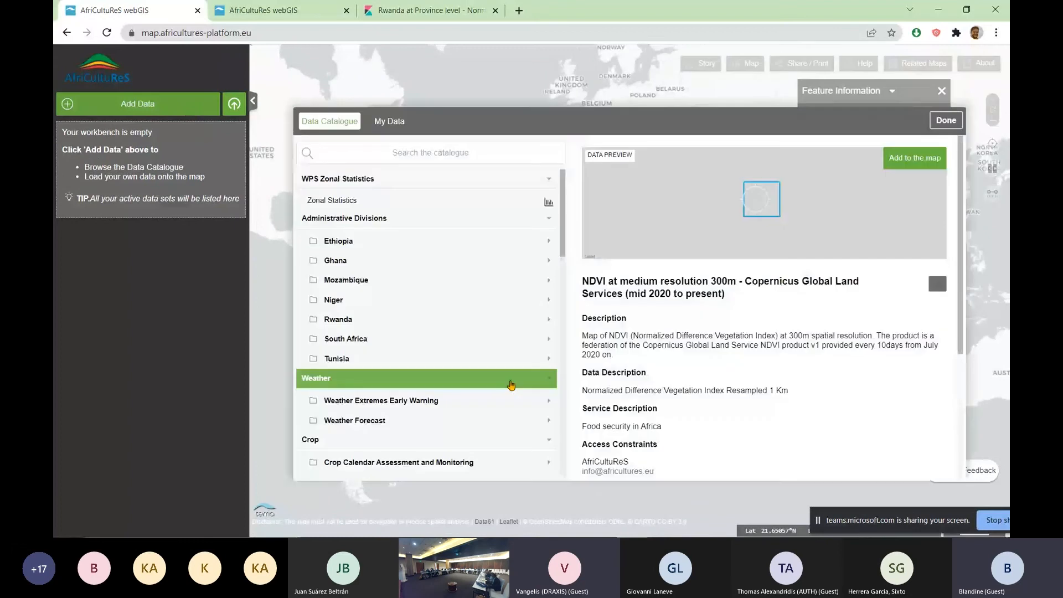
pyautogui.scroll(-5, 521, 376)
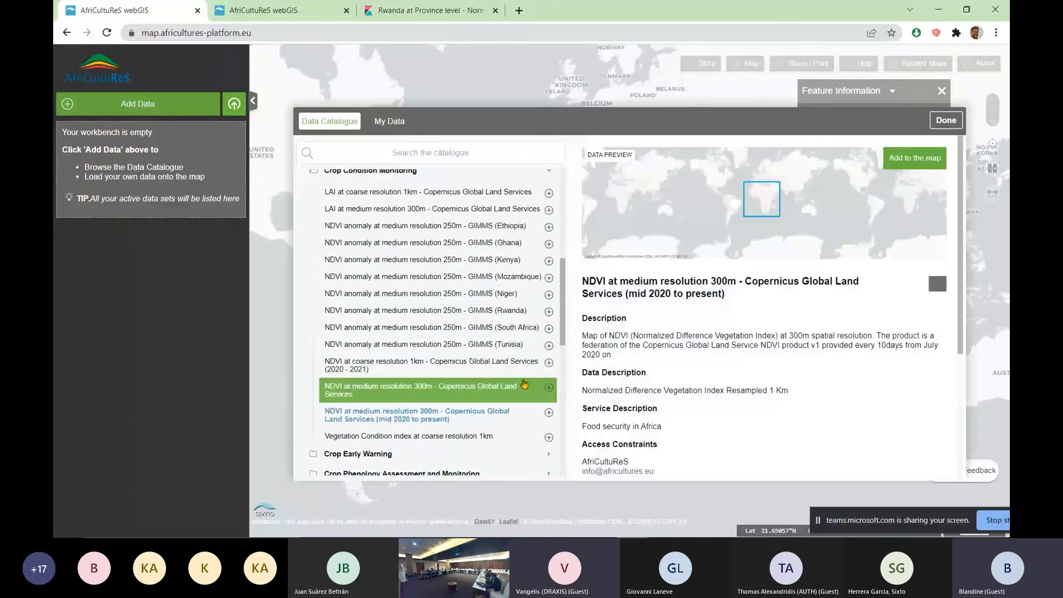
pyautogui.click(546, 390)
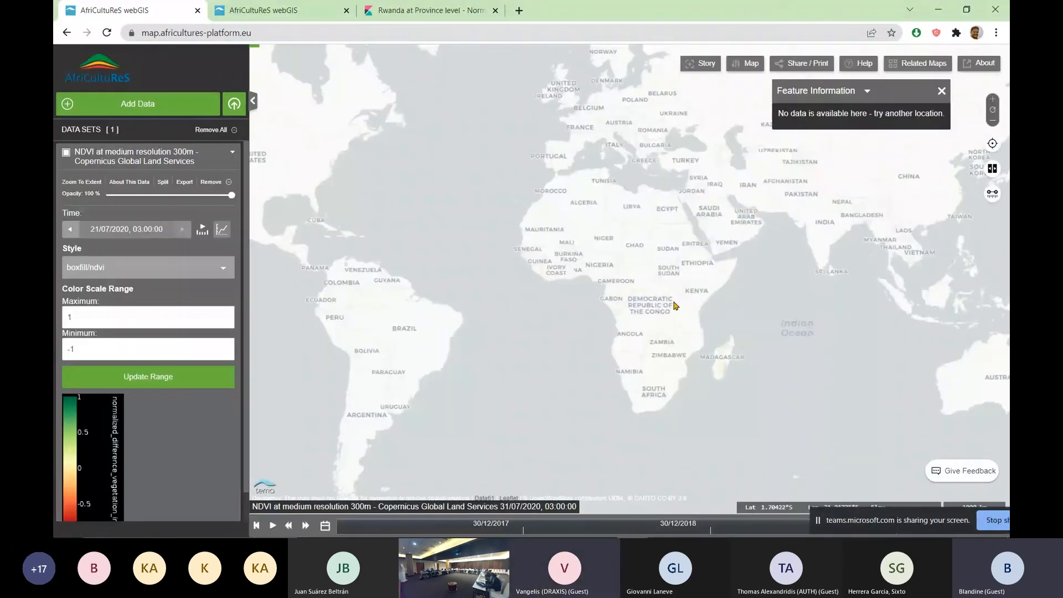
# Set the NDVI layer's opacity to 19% and view it up close over Rwanda and Burundi
pyautogui.scroll(3, 678, 311)
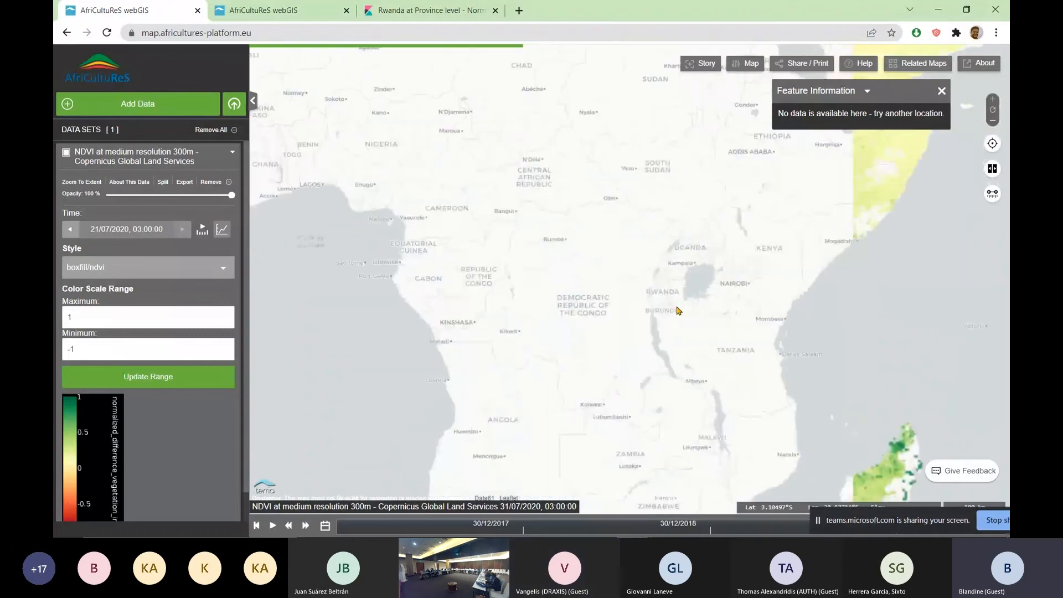
pyautogui.scroll(2, 676, 308)
pyautogui.scroll(2, 653, 303)
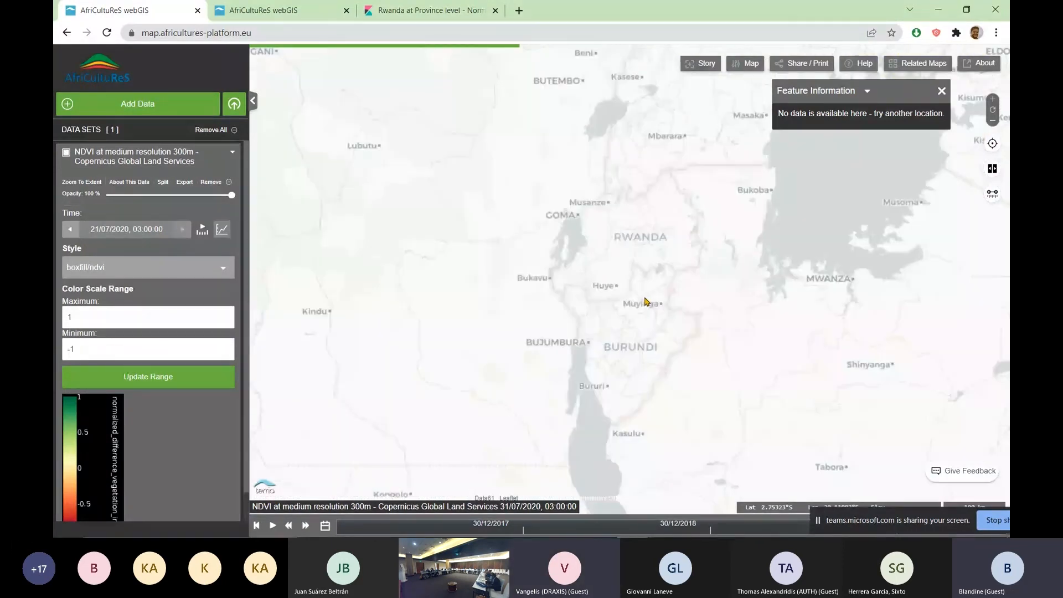
pyautogui.moveTo(232, 193); pyautogui.dragTo(130, 195)
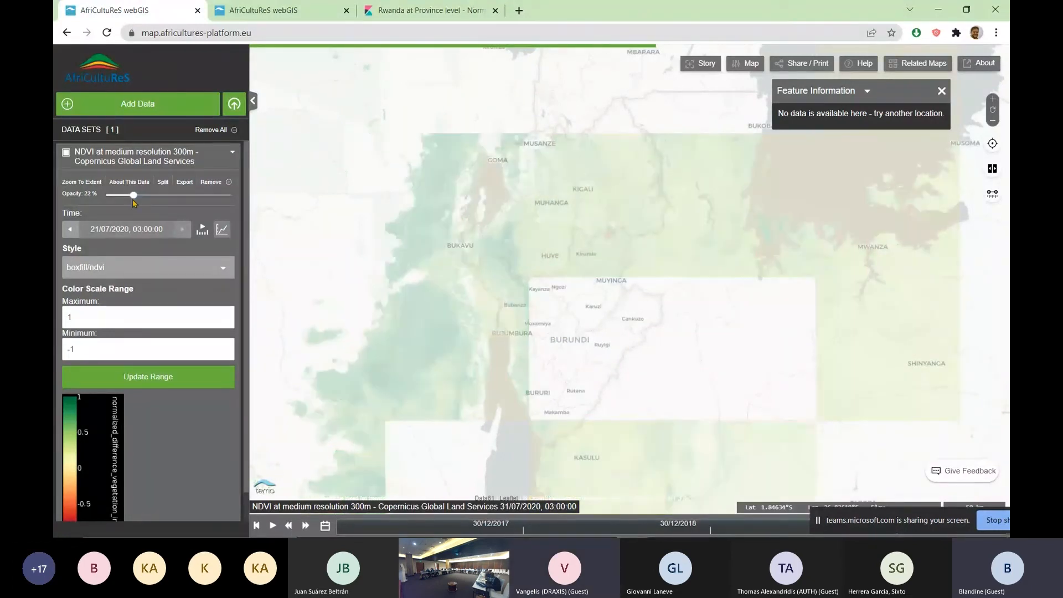
pyautogui.scroll(2, 536, 264)
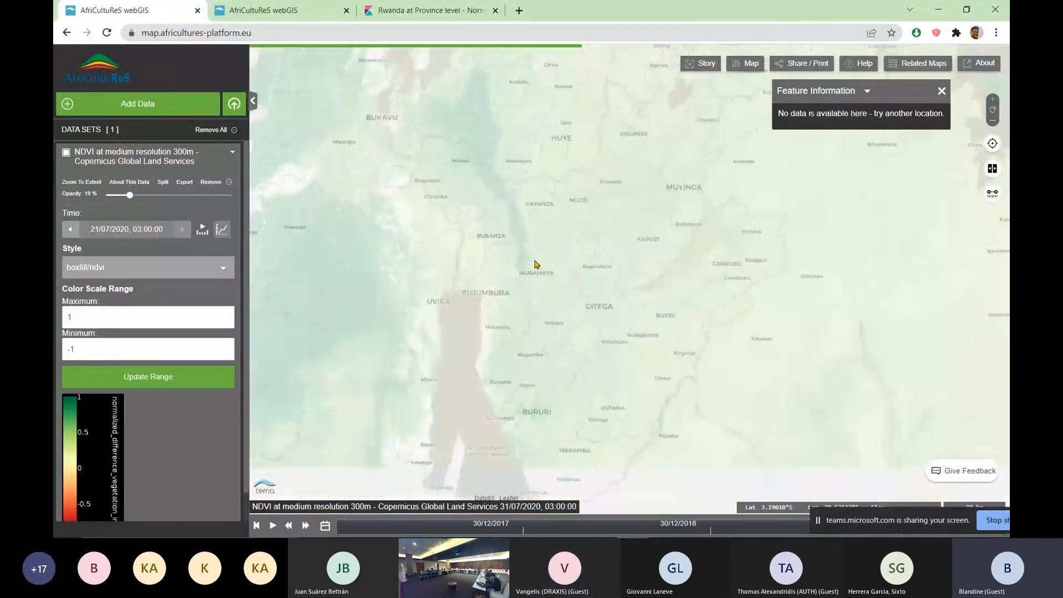
pyautogui.scroll(1, 536, 264)
pyautogui.moveTo(497, 216); pyautogui.dragTo(510, 350)
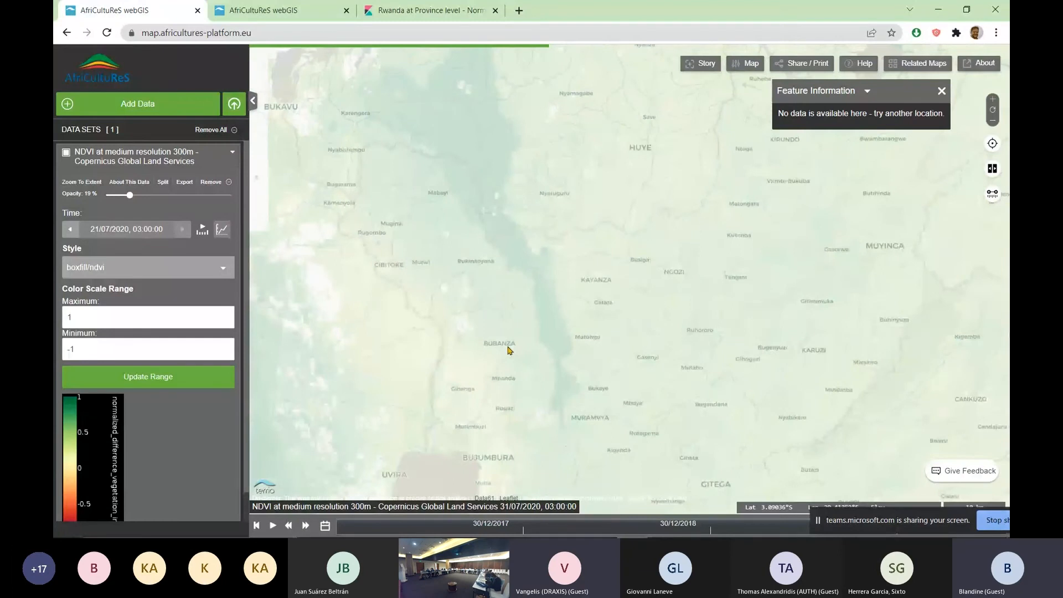
# Set the NDVI layer's opacity to 55% and view it over western Rwanda
pyautogui.scroll(-1, 531, 330)
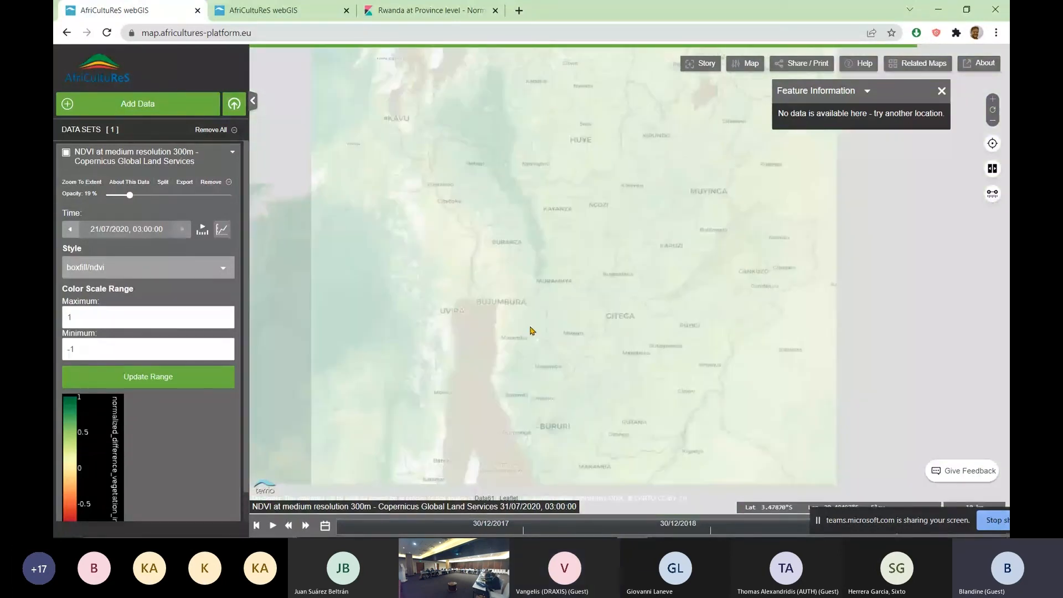
pyautogui.scroll(-1, 530, 330)
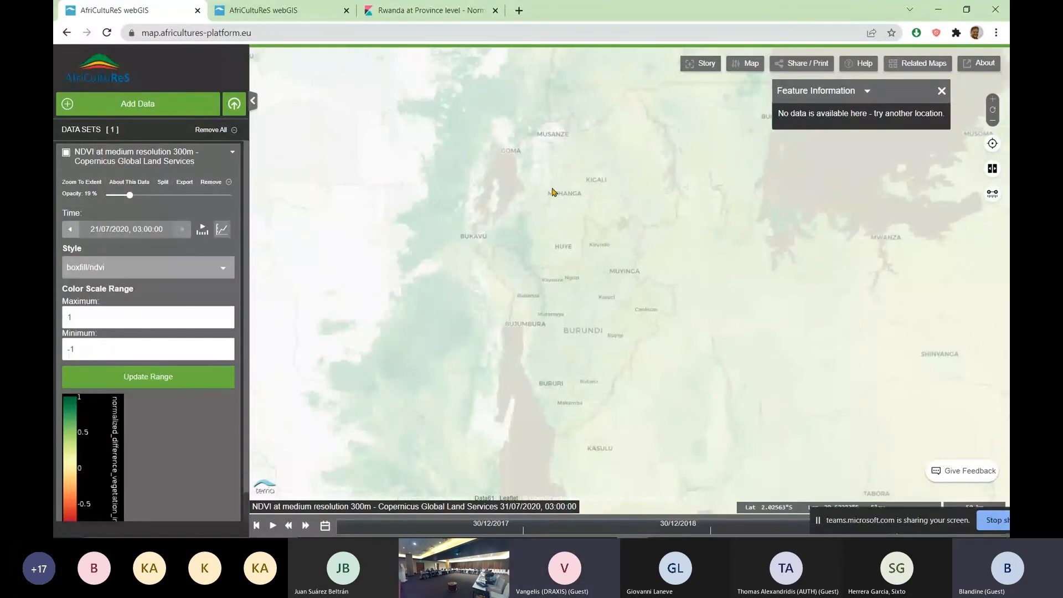
pyautogui.moveTo(130, 195); pyautogui.dragTo(175, 195)
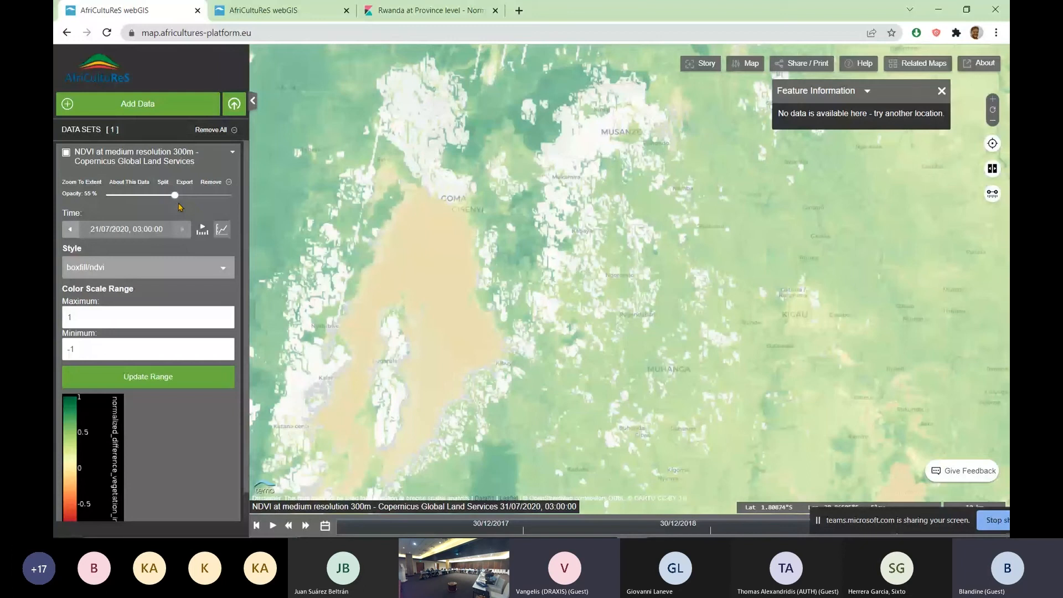
# Run Zonal Statistics on the NDVI layer for a five-point polygon drawn over the dark green area southeast of the lake
pyautogui.click(138, 104)
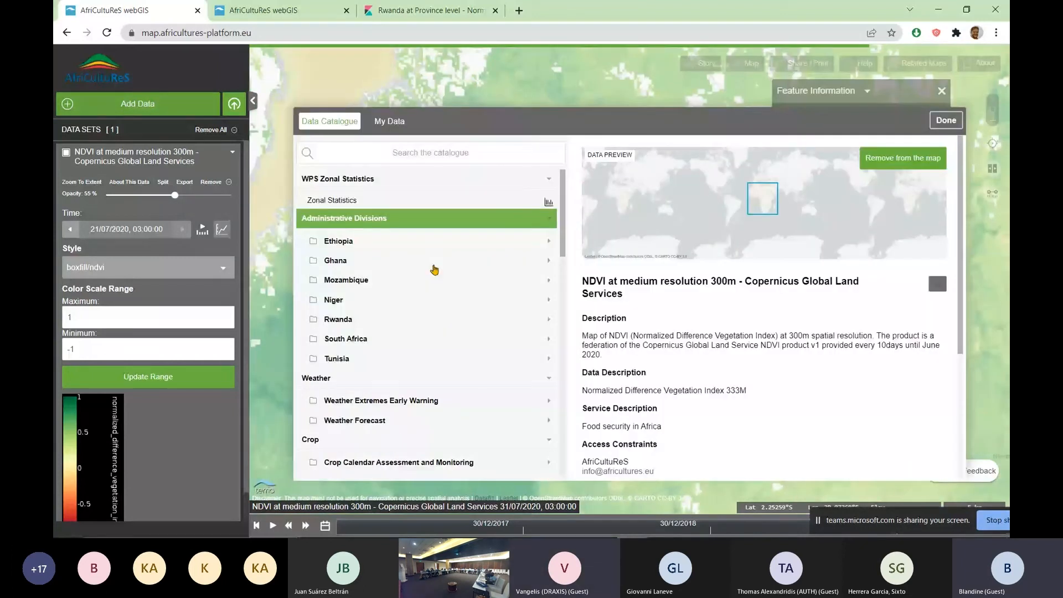
pyautogui.click(945, 120)
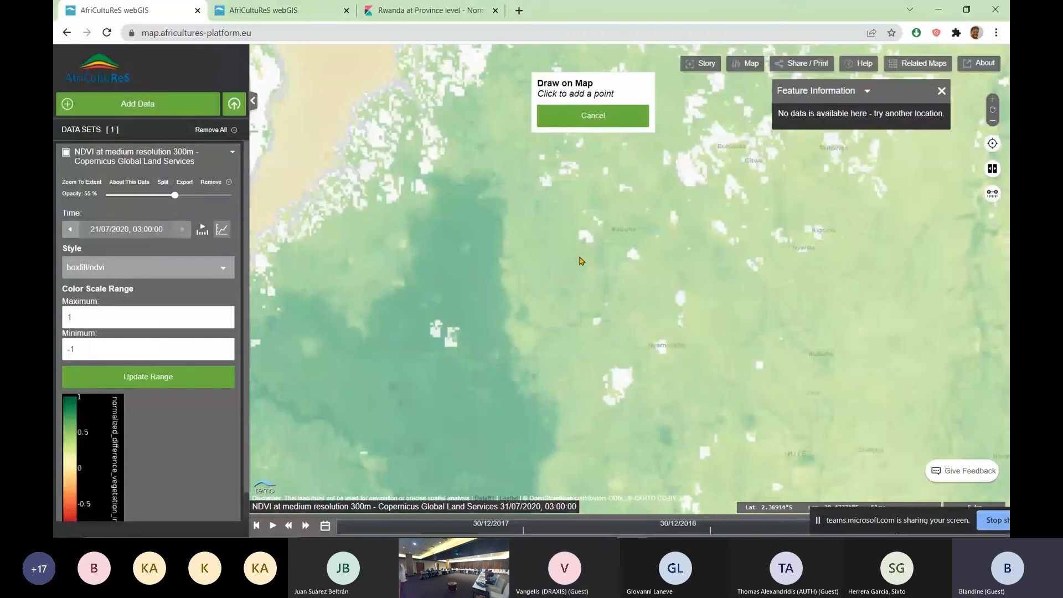
pyautogui.click(440, 255)
pyautogui.click(556, 237)
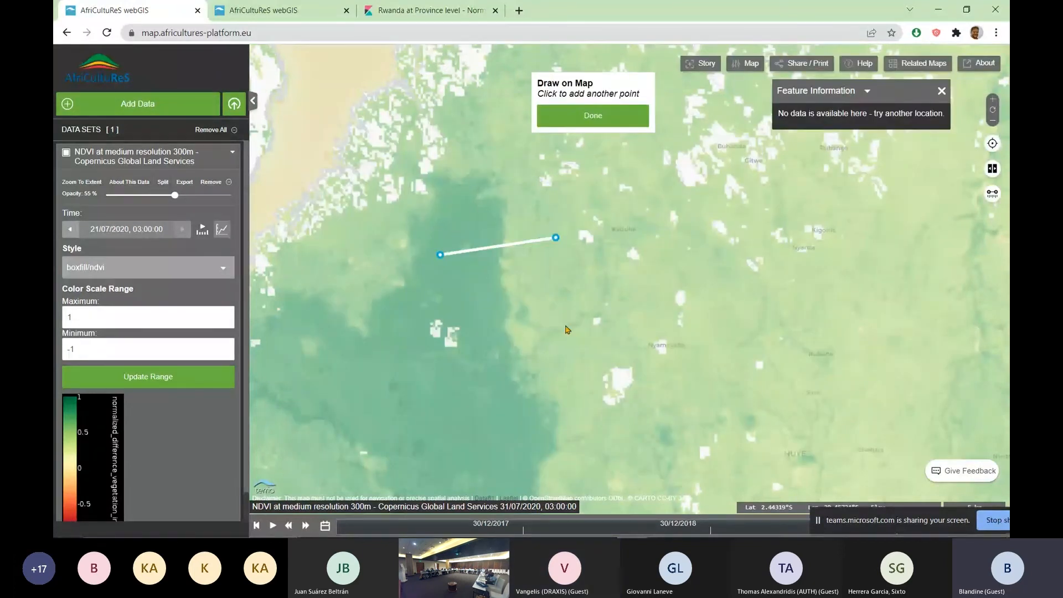
pyautogui.click(565, 324)
pyautogui.click(498, 336)
pyautogui.click(442, 304)
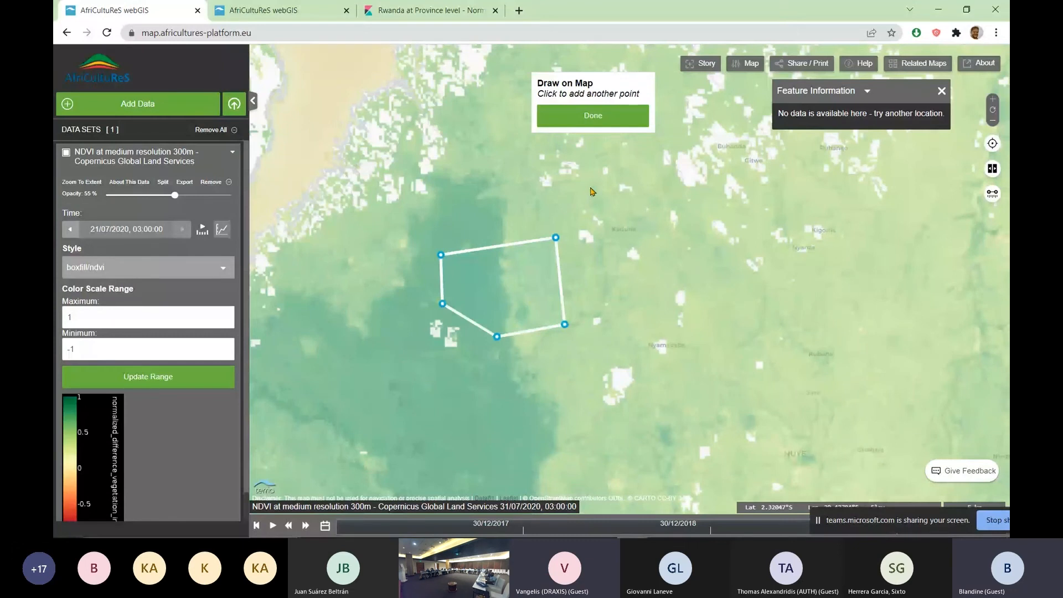
pyautogui.click(593, 115)
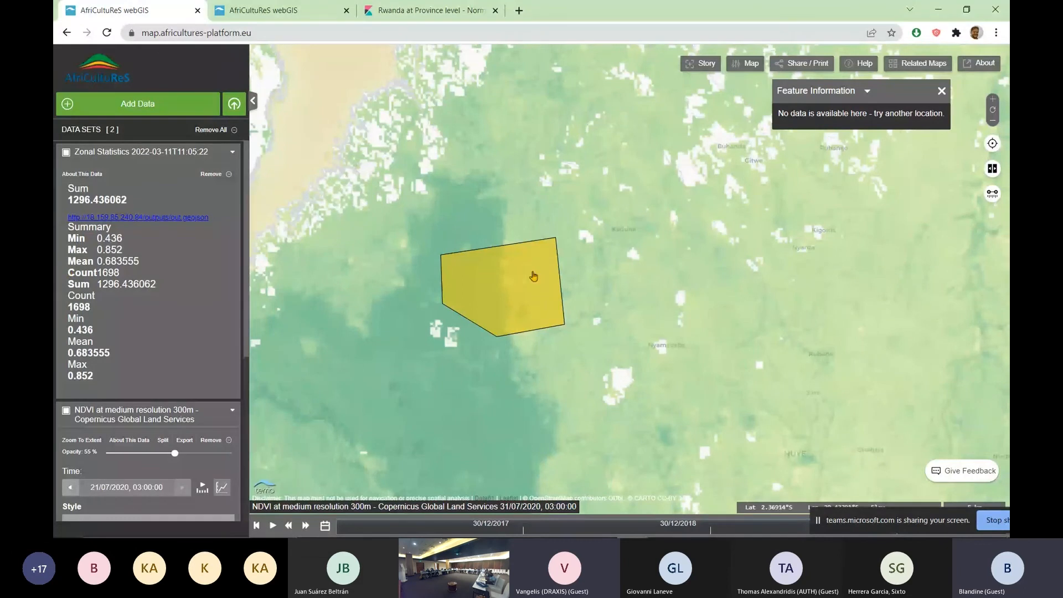
# Collapse both data set entries in the workbench and hide the Zonal Statistics polygon on the map
pyautogui.click(233, 153)
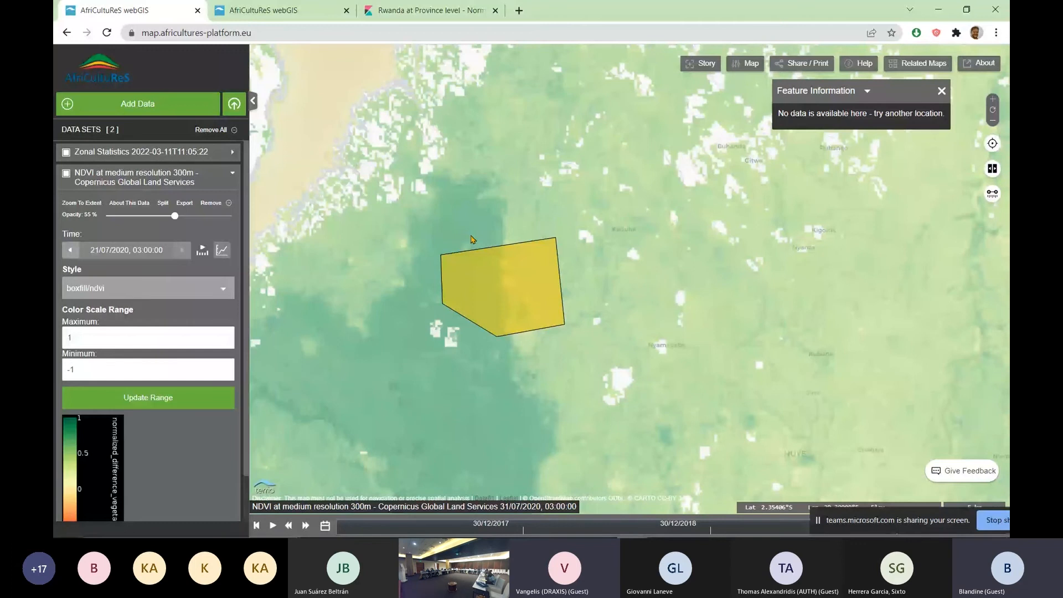
pyautogui.scroll(-3, 505, 225)
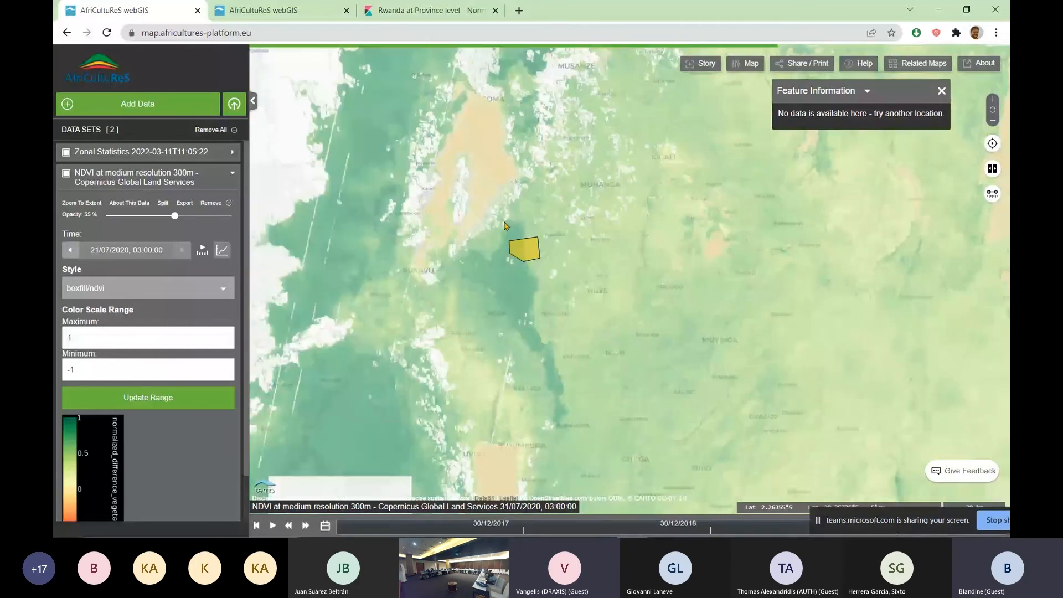
pyautogui.click(239, 180)
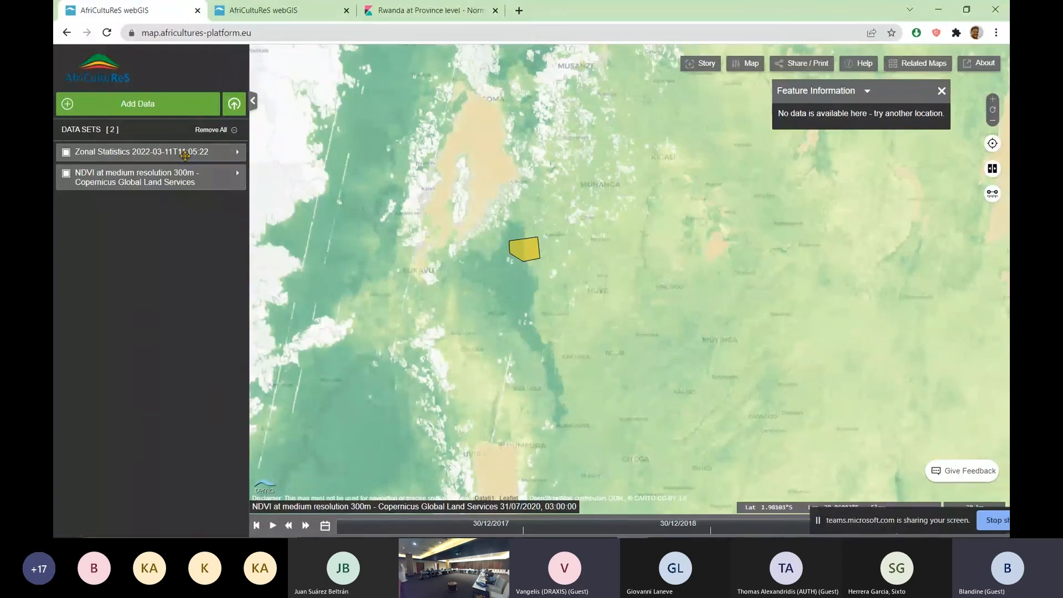
pyautogui.click(66, 152)
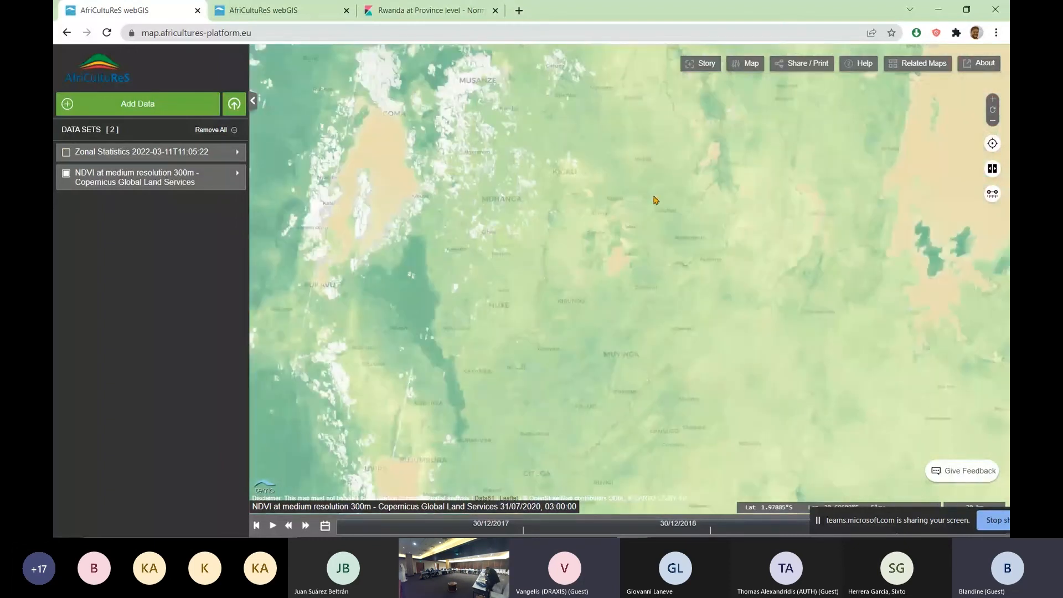
# Open the Story Editor, and load the map's copied share URL in a new browser tab
pyautogui.click(700, 63)
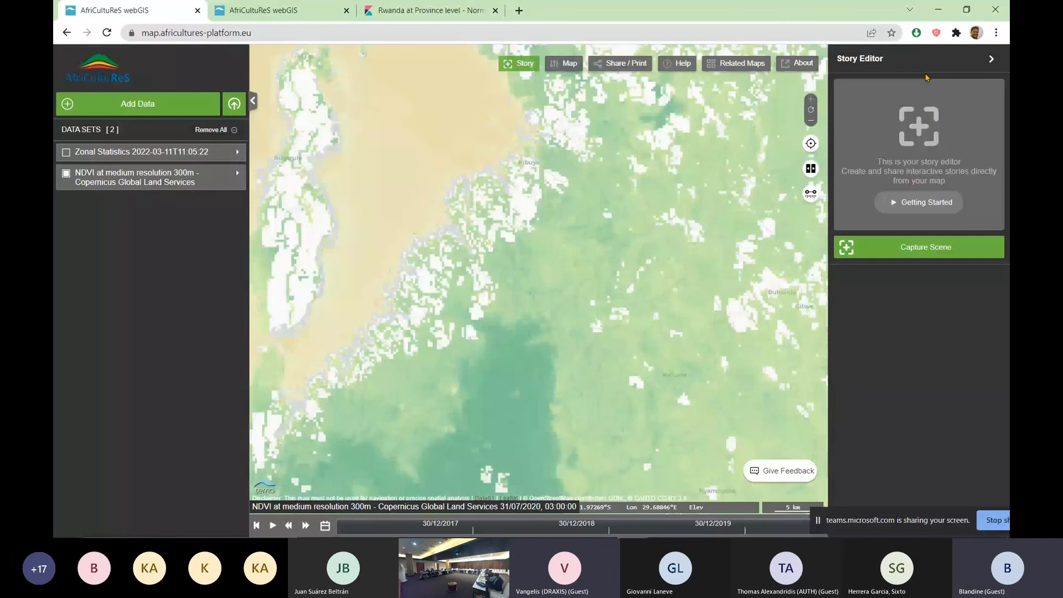
pyautogui.click(633, 67)
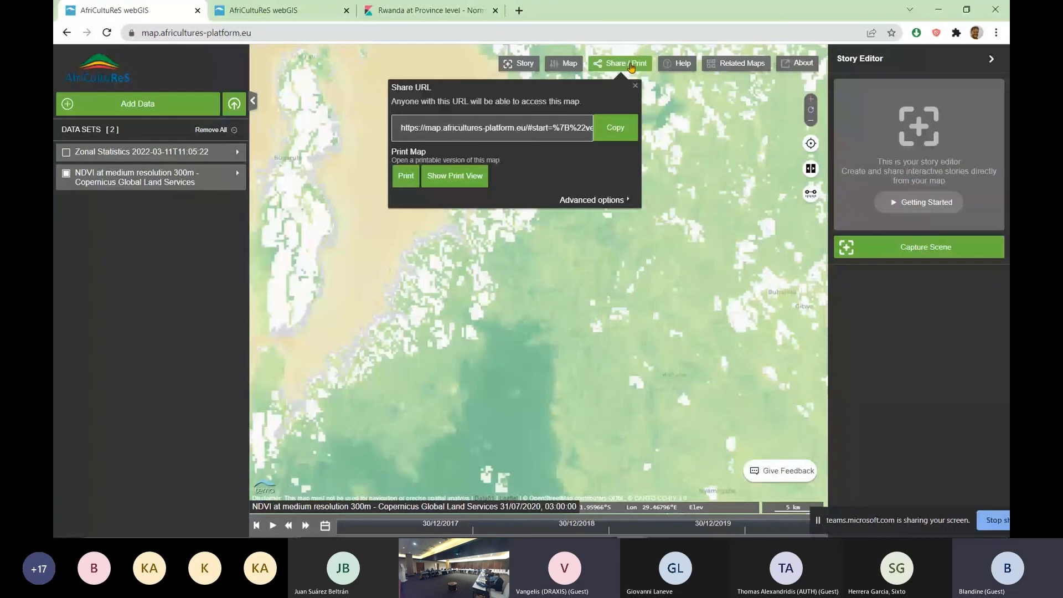
pyautogui.click(615, 127)
pyautogui.hotkey('ctrl', 't')
pyautogui.rightClick(466, 33)
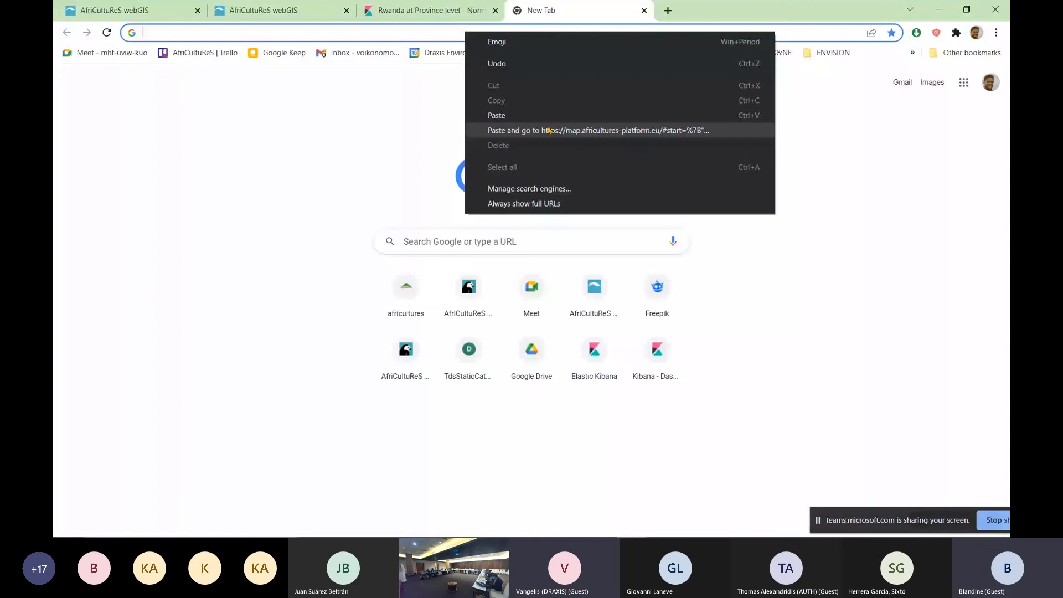
pyautogui.click(548, 130)
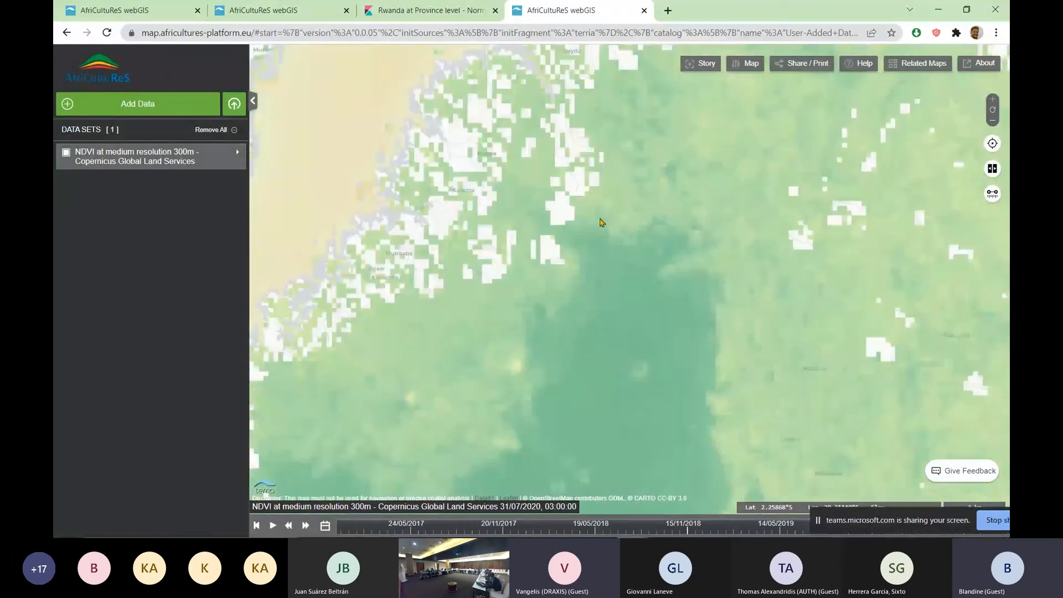
pyautogui.scroll(-3, 597, 238)
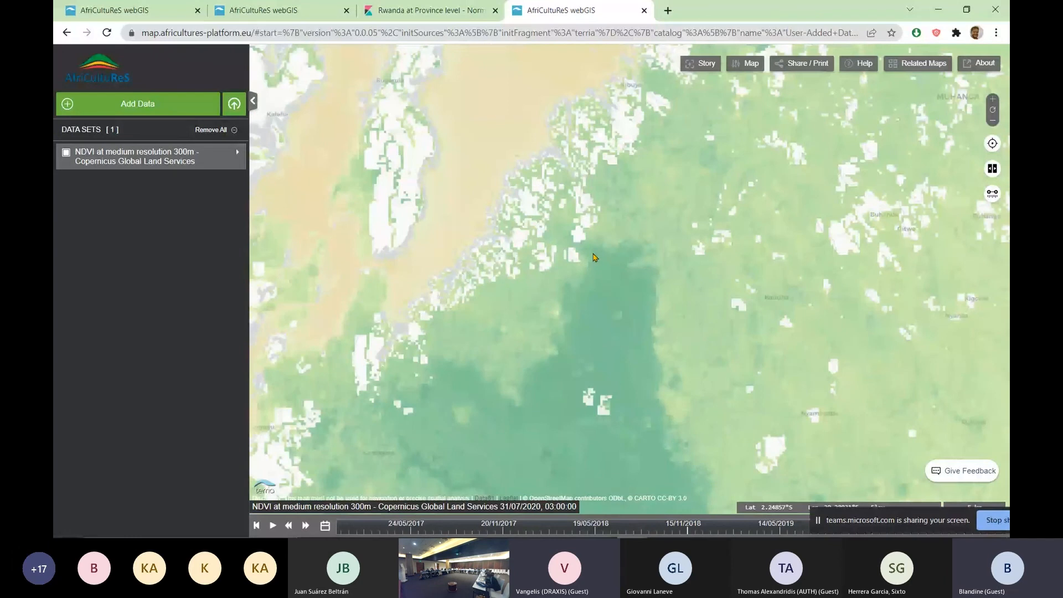
# Open the africultures-platform.eu home page in a new browser tab and launch AfriCultuReS GeoBI from it
pyautogui.click(283, 19)
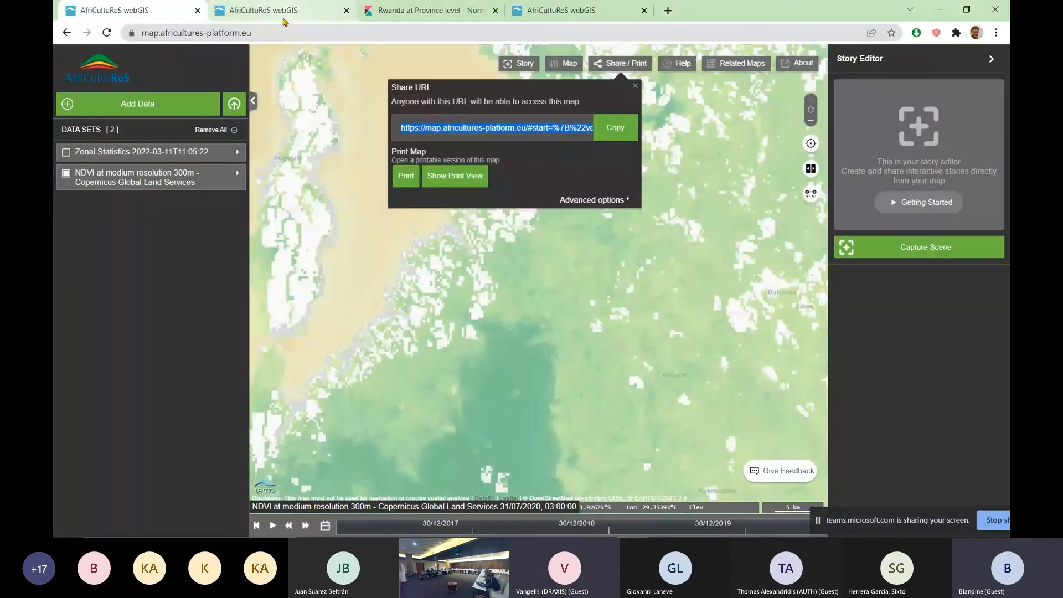
pyautogui.hotkey('ctrl', 't')
pyautogui.click(441, 294)
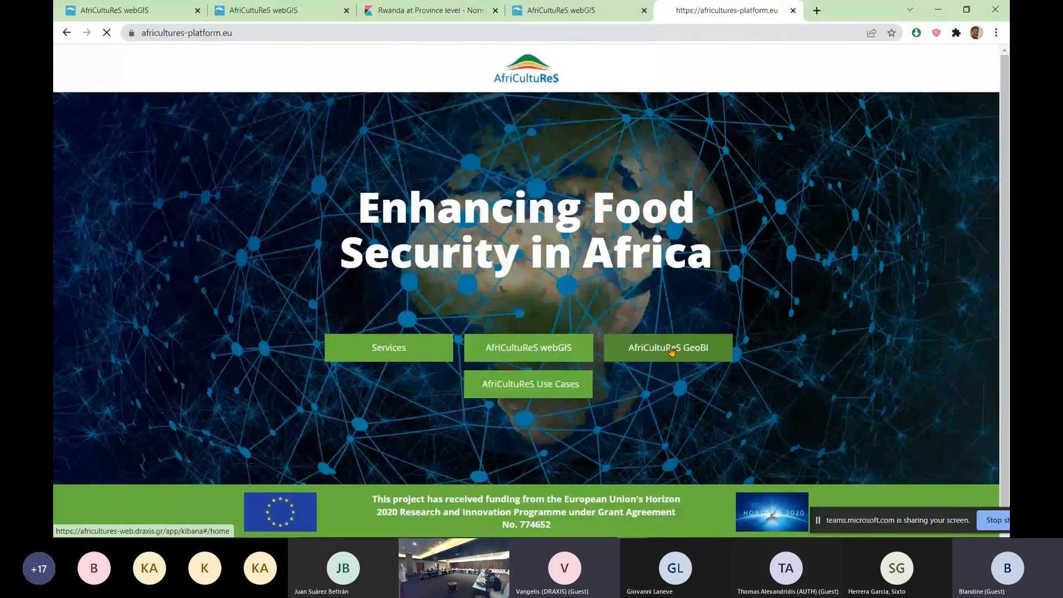
pyautogui.click(670, 351)
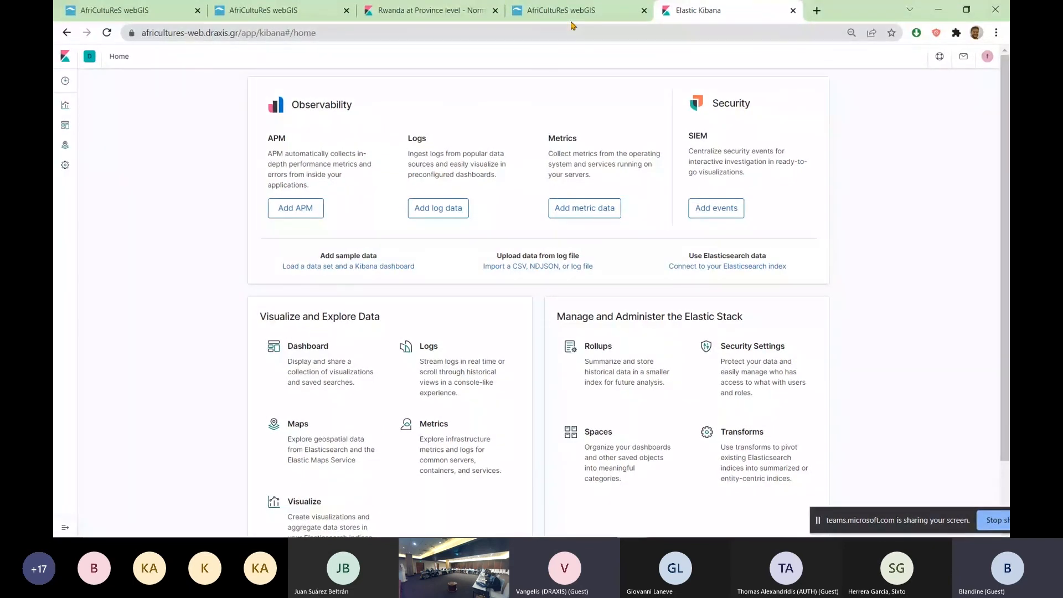
# Switch to the Rwanda at Province level NDVI dashboard and examine its average NDVI chart for Iburengerazuba
pyautogui.click(423, 11)
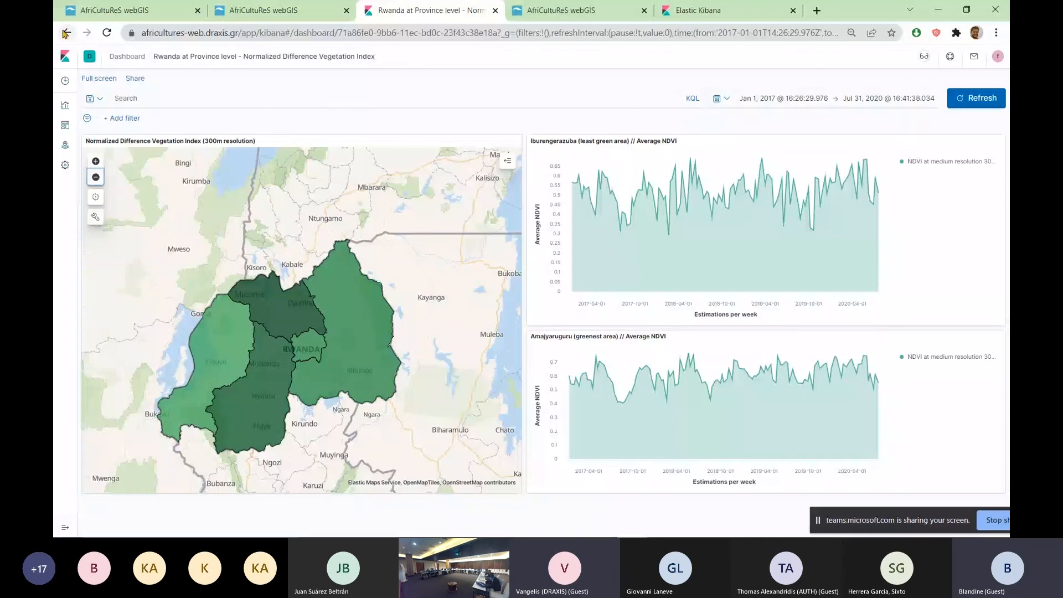
pyautogui.moveTo(882, 190)
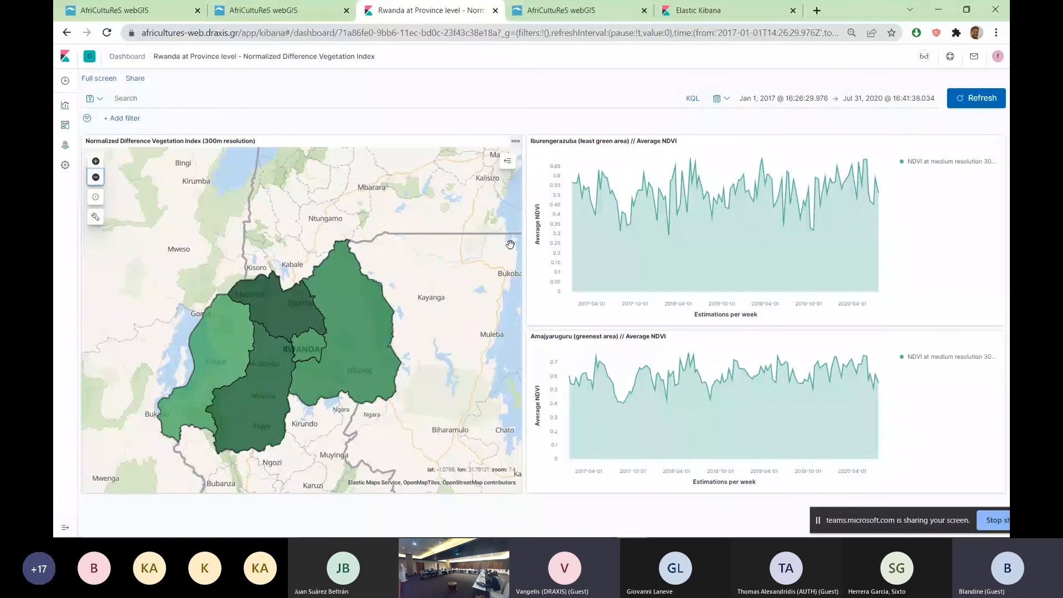
pyautogui.moveTo(672, 203)
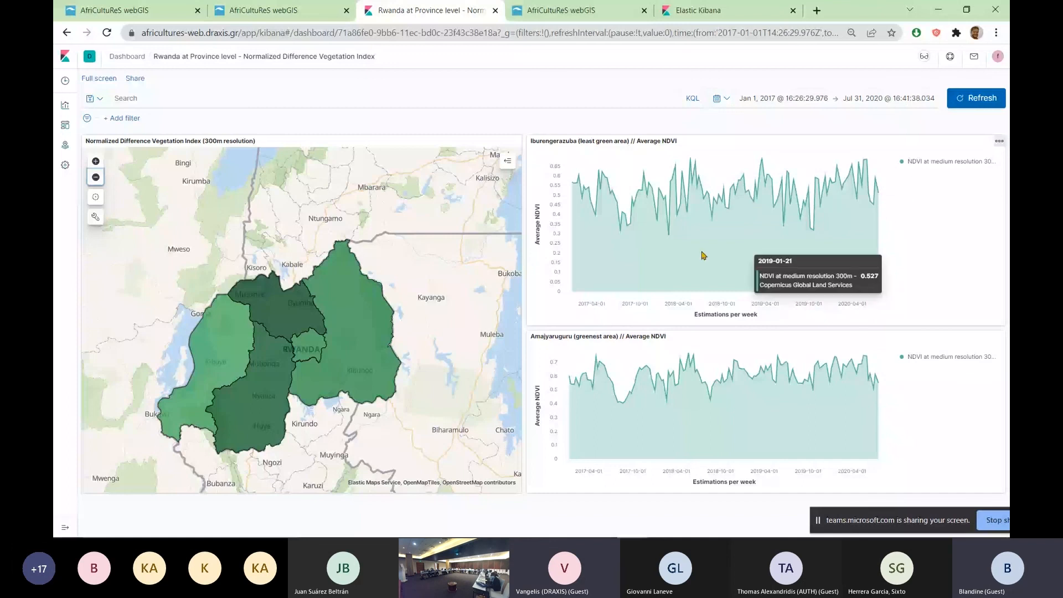
# Load the AfriCultuReS platform home page again in another new browser tab
pyautogui.hotkey('ctrl', 't')
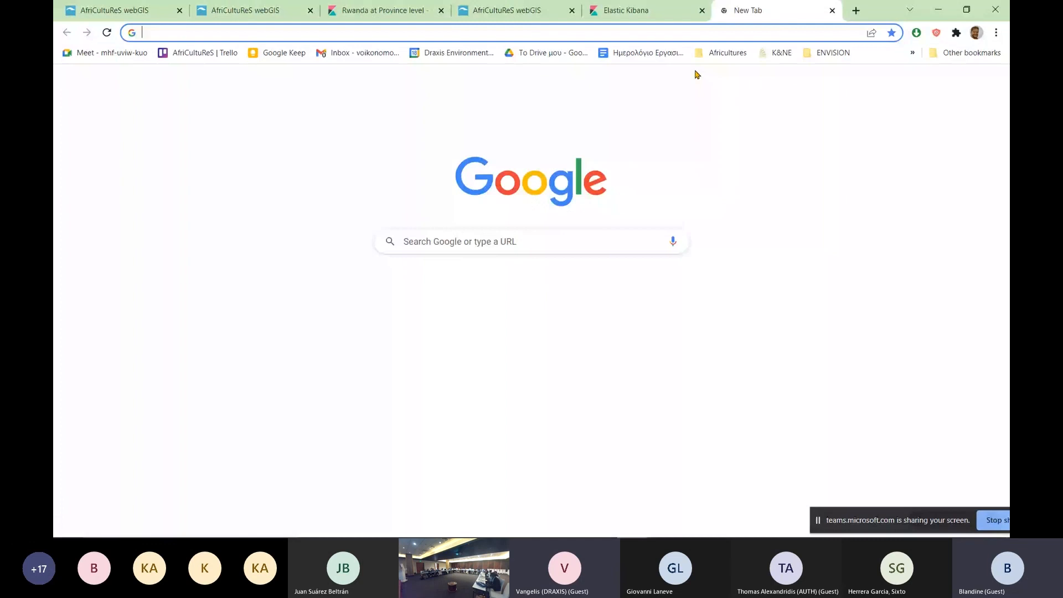
pyautogui.click(400, 279)
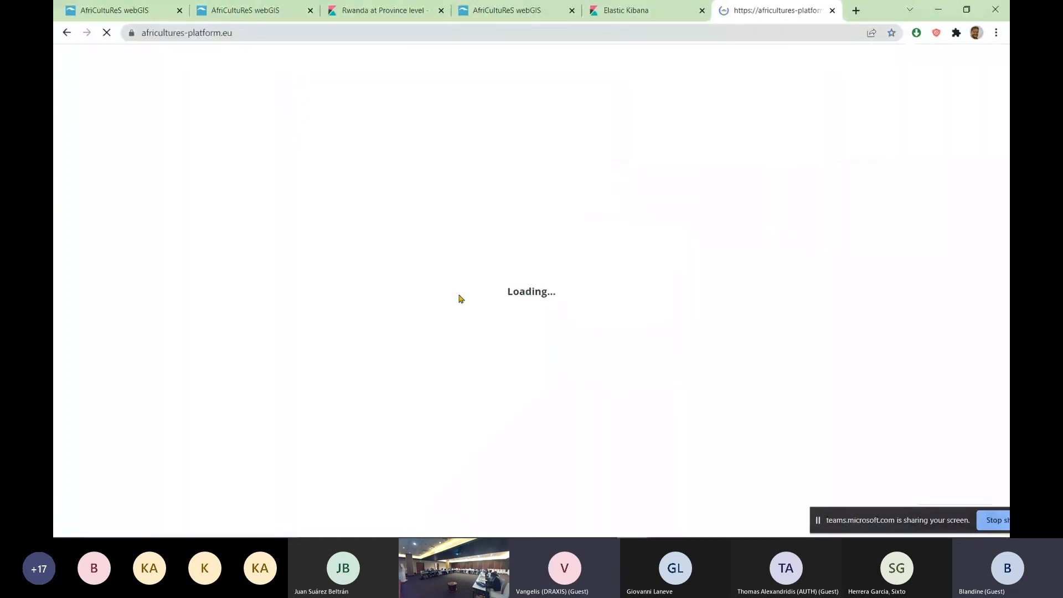